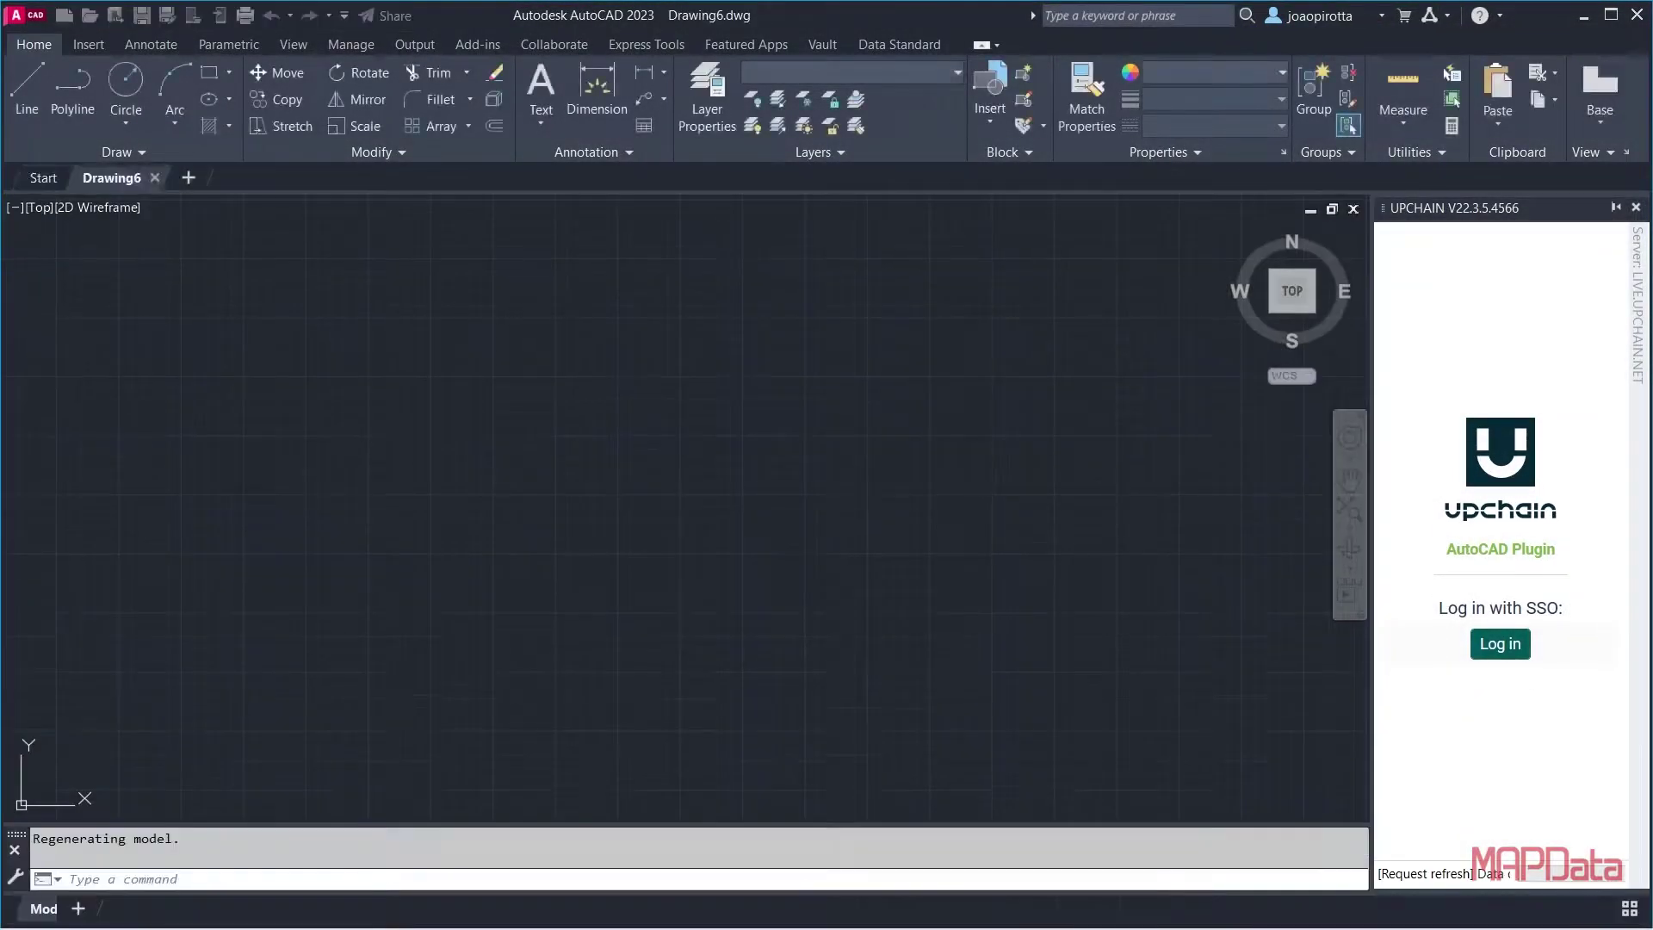
Save the new drawing as ADSK-MAP-001.dwg in the AutoCAD folder
{"action": "left_click", "coordinate": [142, 15]}
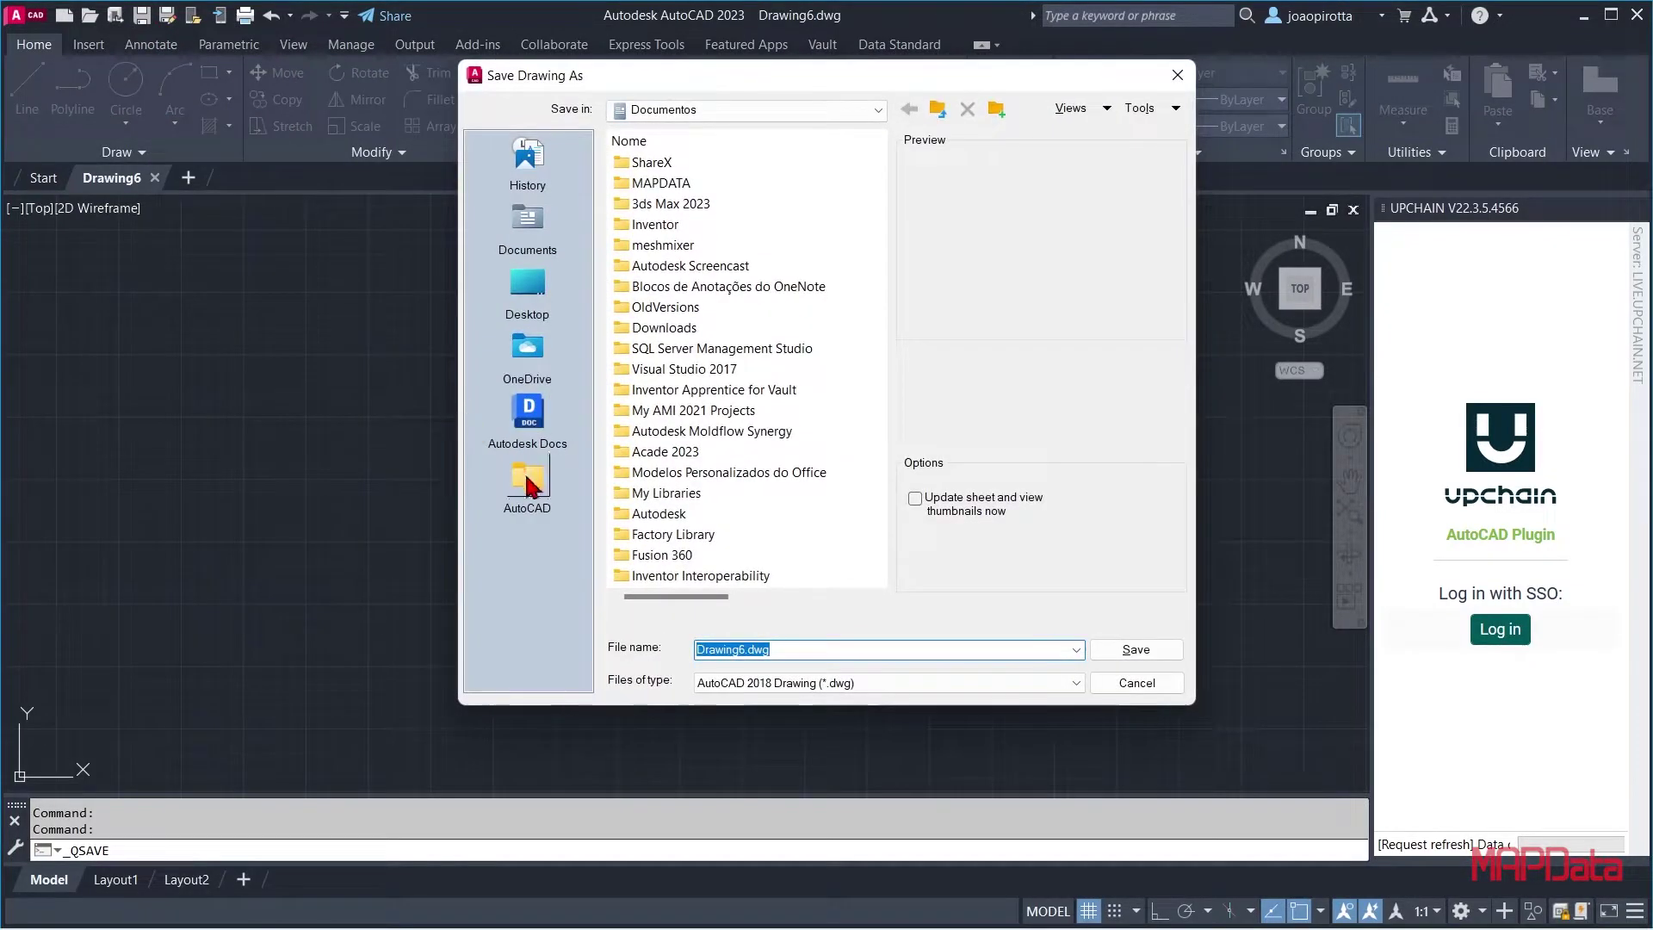
{"action": "left_click", "coordinate": [526, 479]}
{"action": "double_click", "coordinate": [755, 649]}
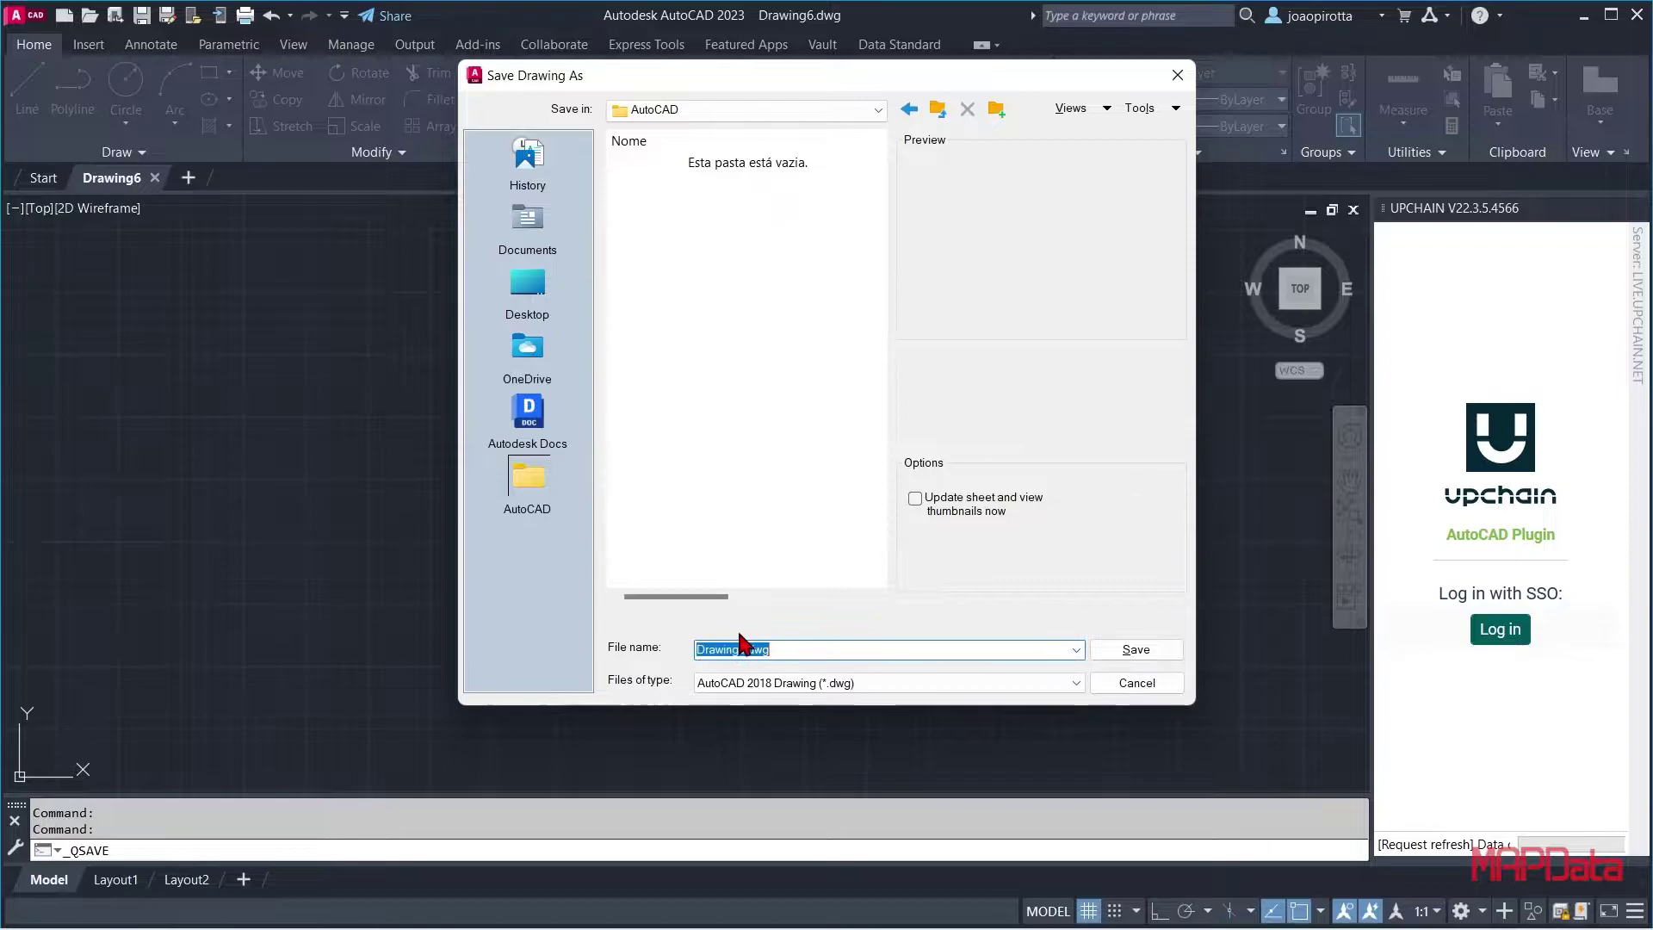
{"action": "left_click", "coordinate": [742, 648]}
{"action": "left_click_drag", "start_coordinate": [745, 649], "coordinate": [667, 663]}
{"action": "type", "text": "AD"}
{"action": "type", "text": "-MAP-00"}
{"action": "type", "text": "1"}
{"action": "key", "text": "Return"}
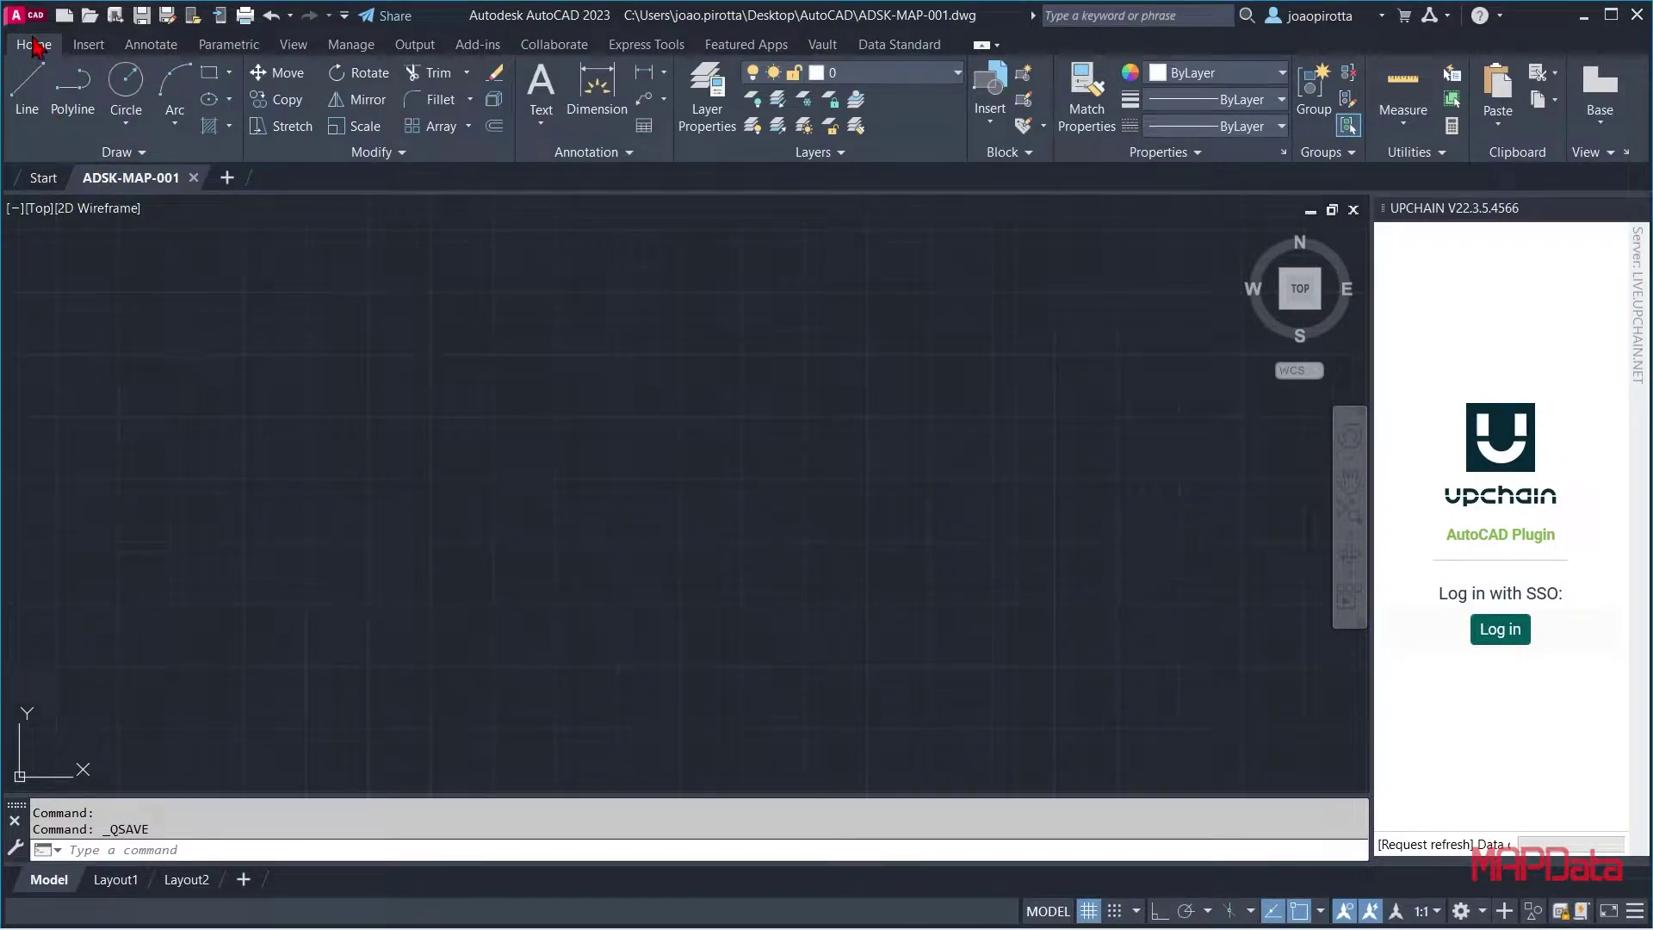
Start a line with its first point at the origin 0,0,0
{"action": "left_click", "coordinate": [27, 90]}
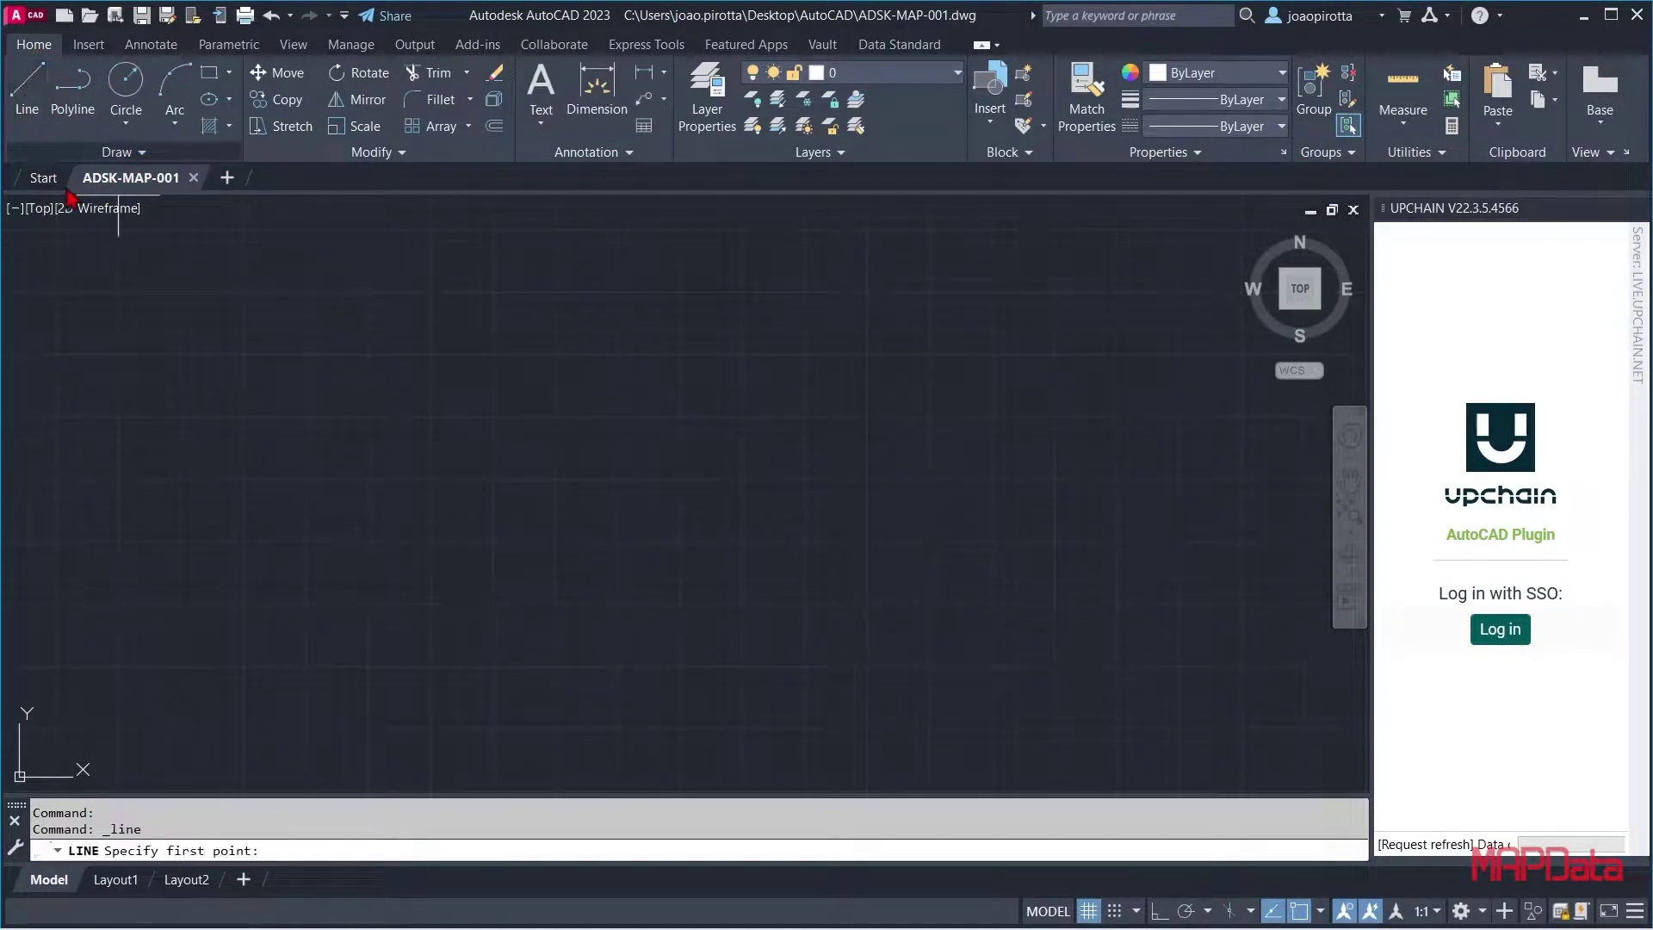
{"action": "middle_click_drag", "start_coordinate": [192, 450], "coordinate": [727, 306]}
{"action": "scroll", "coordinate": [733, 318], "scroll_direction": "up", "scroll_amount": 2}
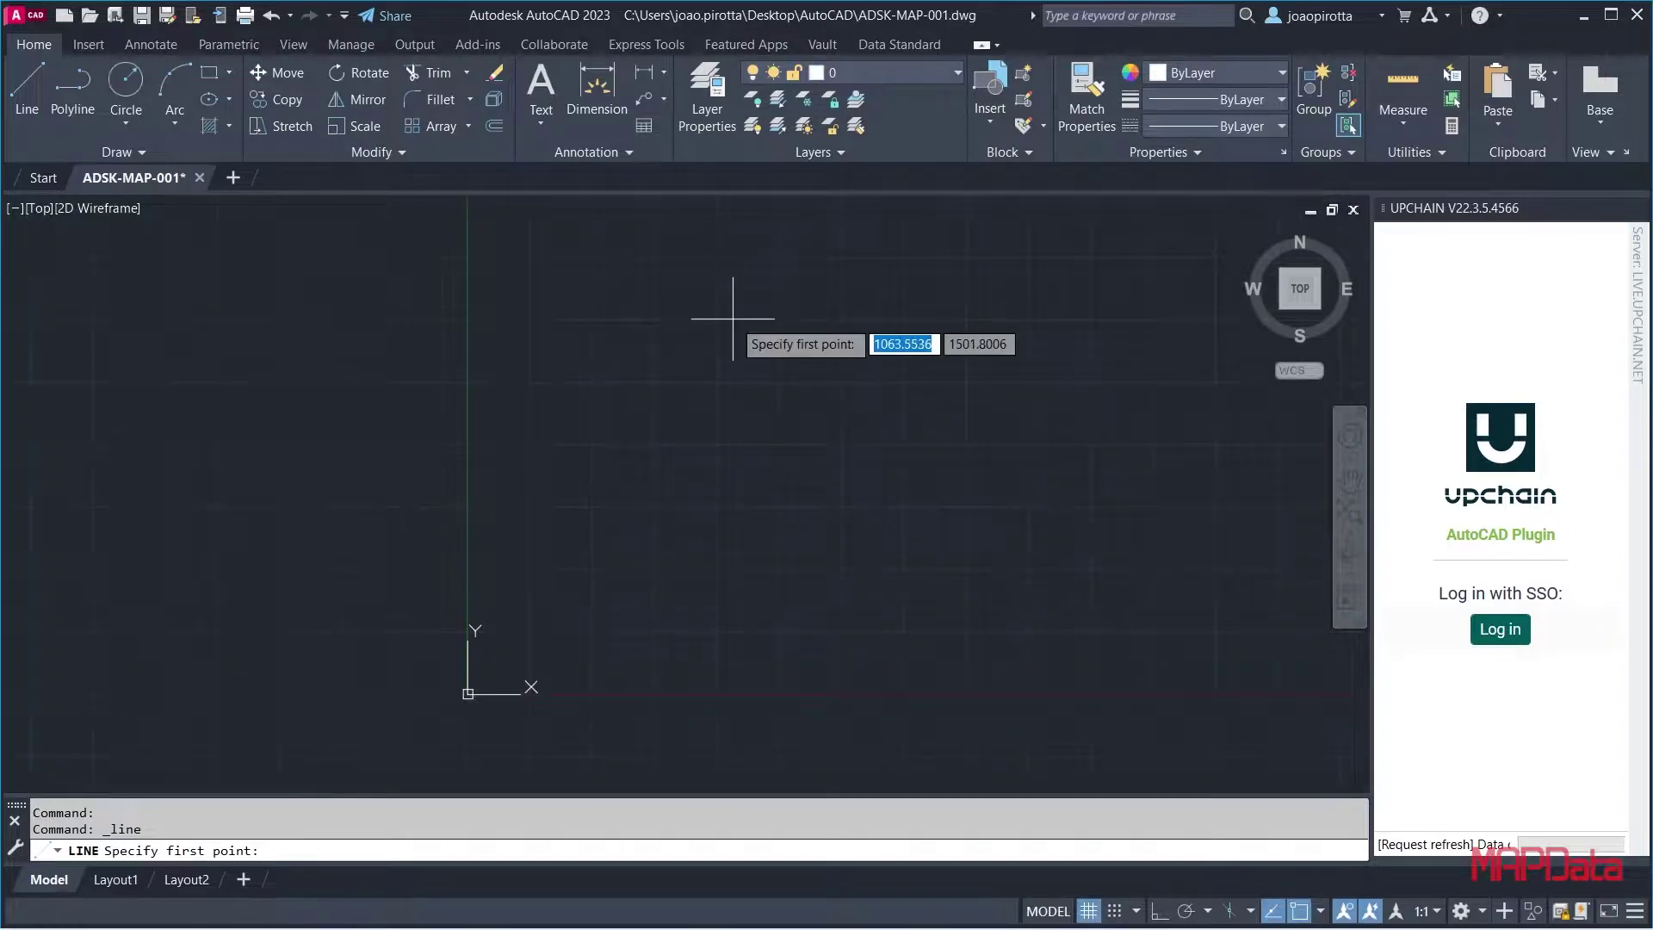
{"action": "type", "text": "0,0,0"}
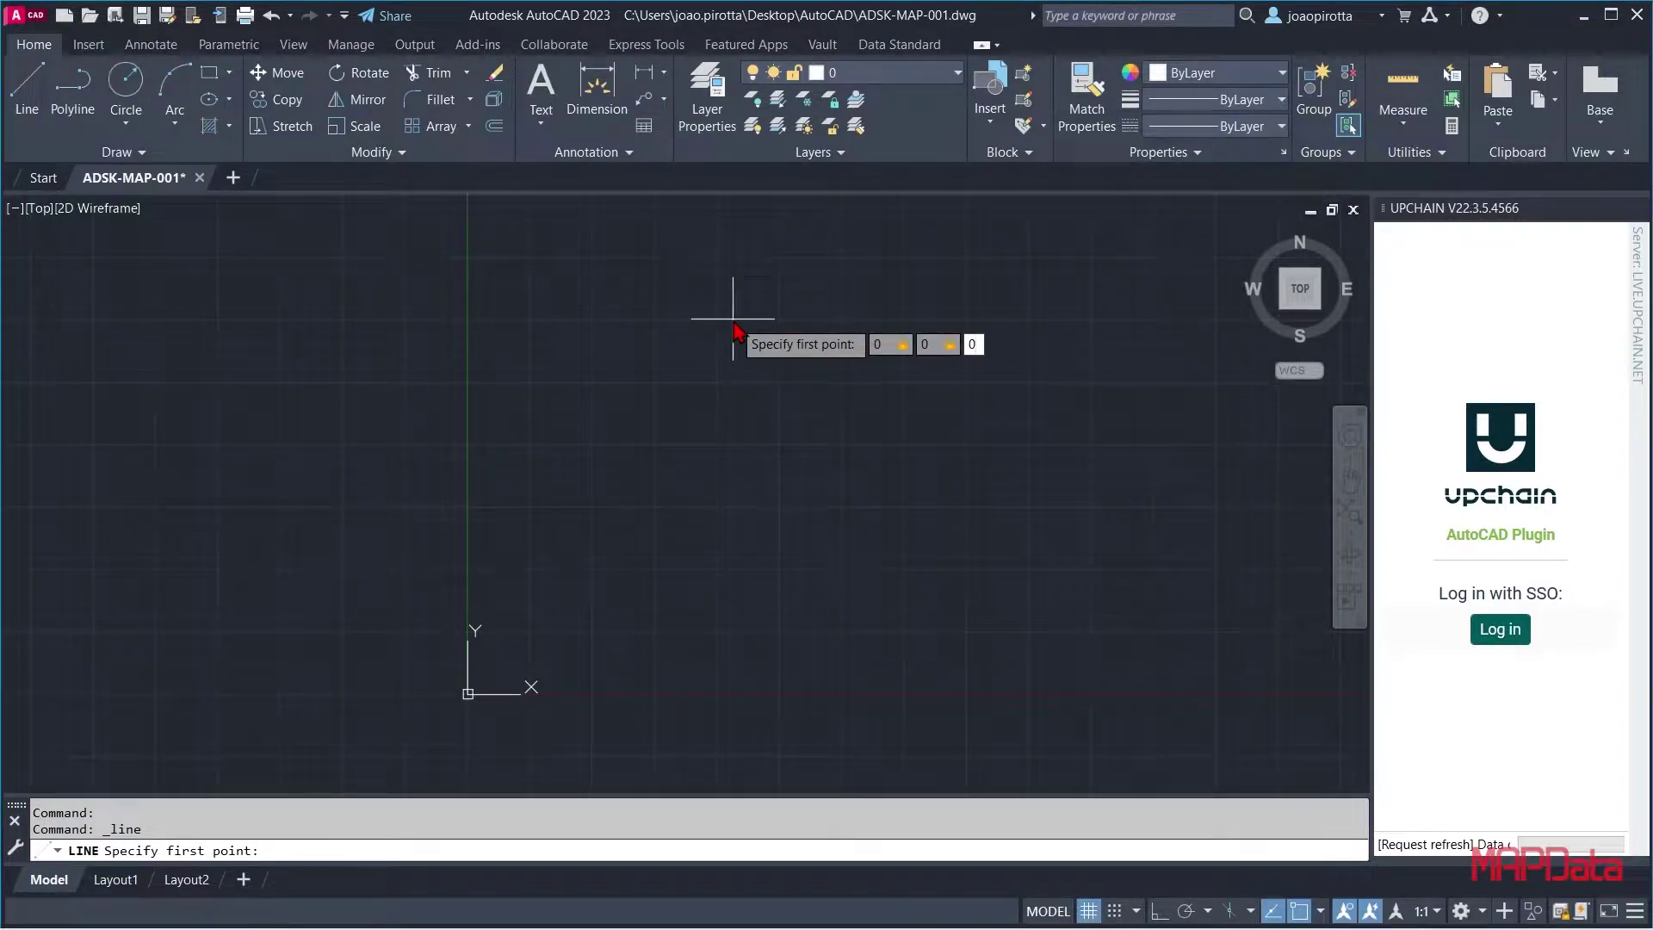
{"action": "key", "text": "Return"}
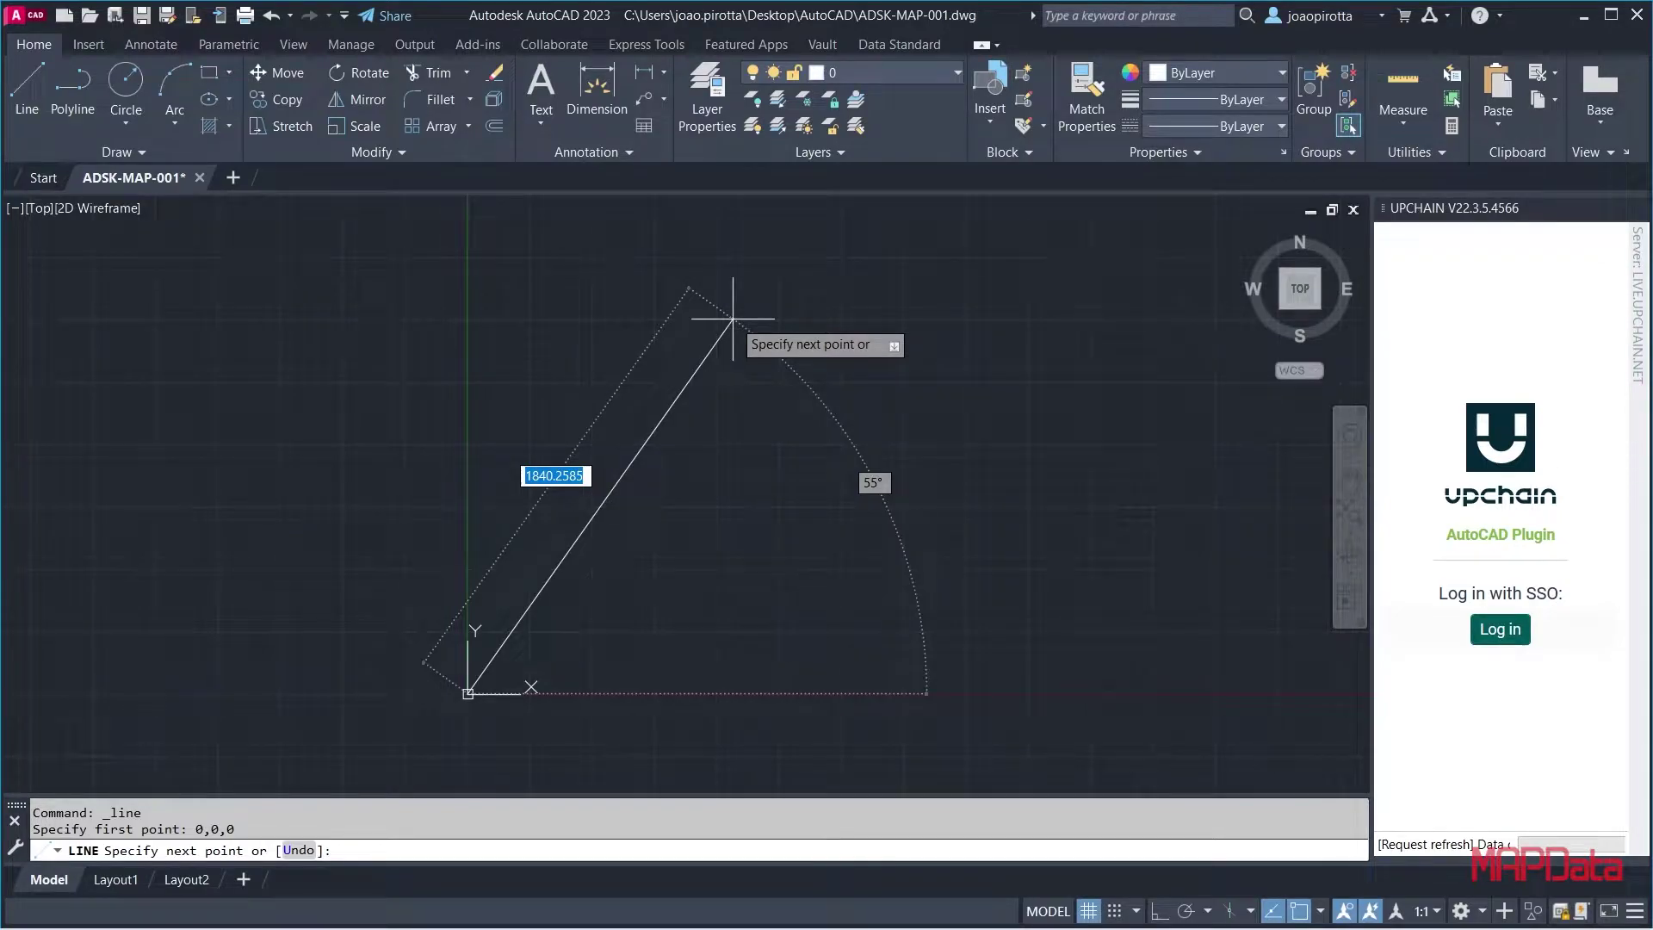
With Ortho on, draw line segments 1000 up, 500 right and 1000 up
{"action": "key", "text": "F8"}
{"action": "type", "text": "1"}
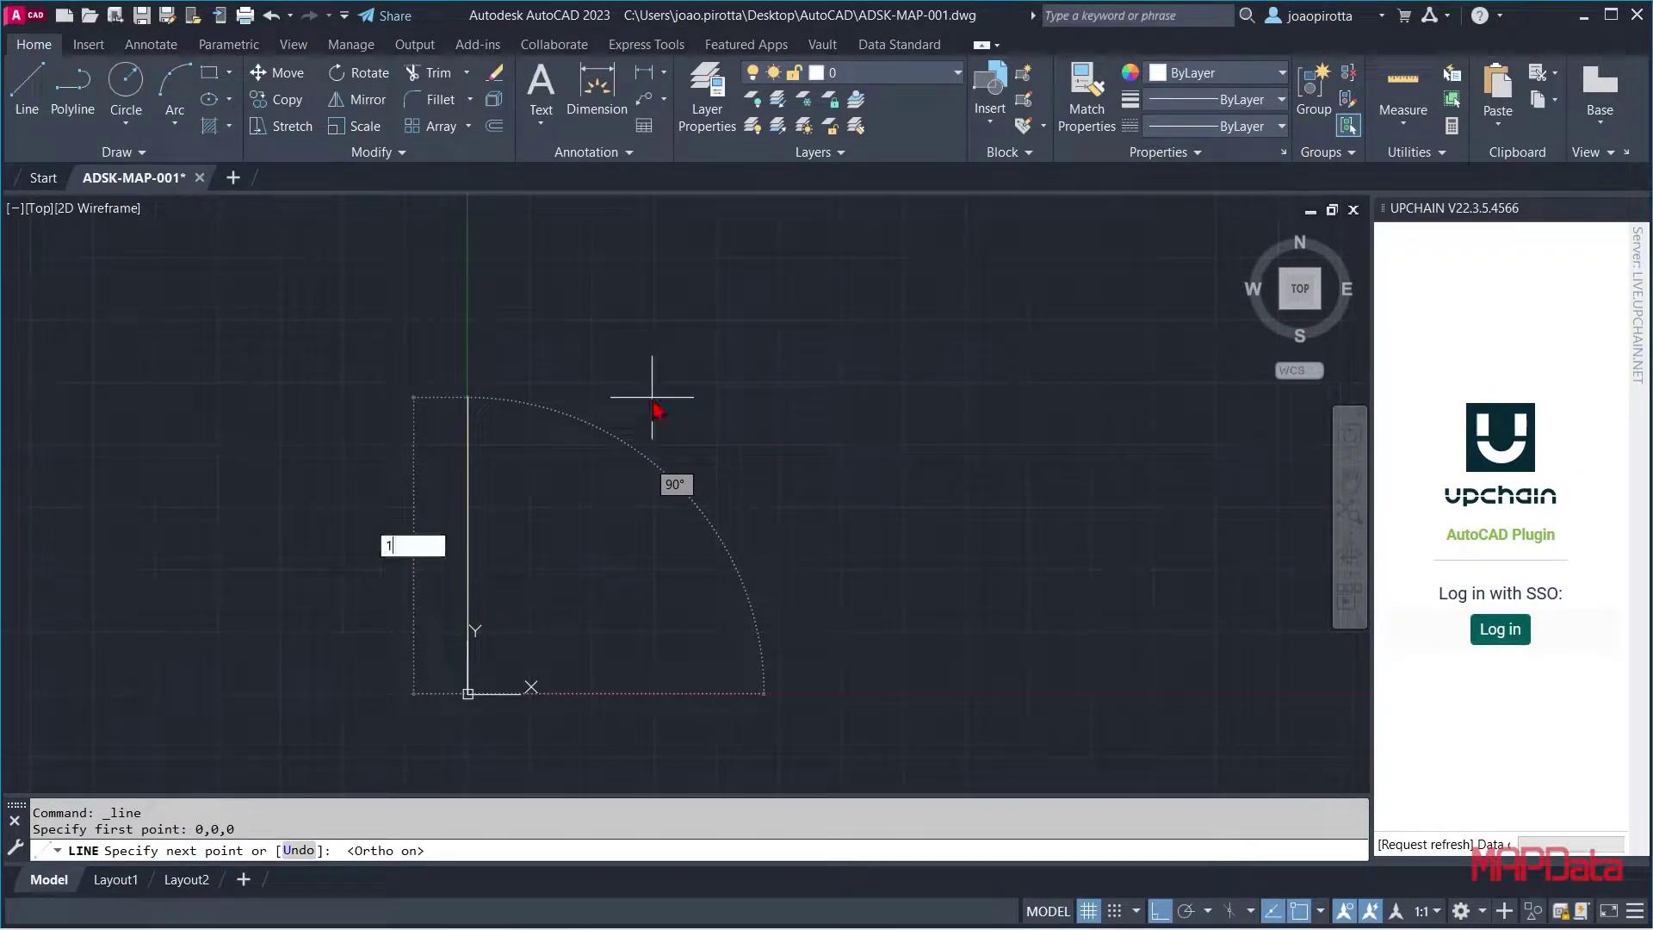
{"action": "type", "text": "000"}
{"action": "key", "text": "Return"}
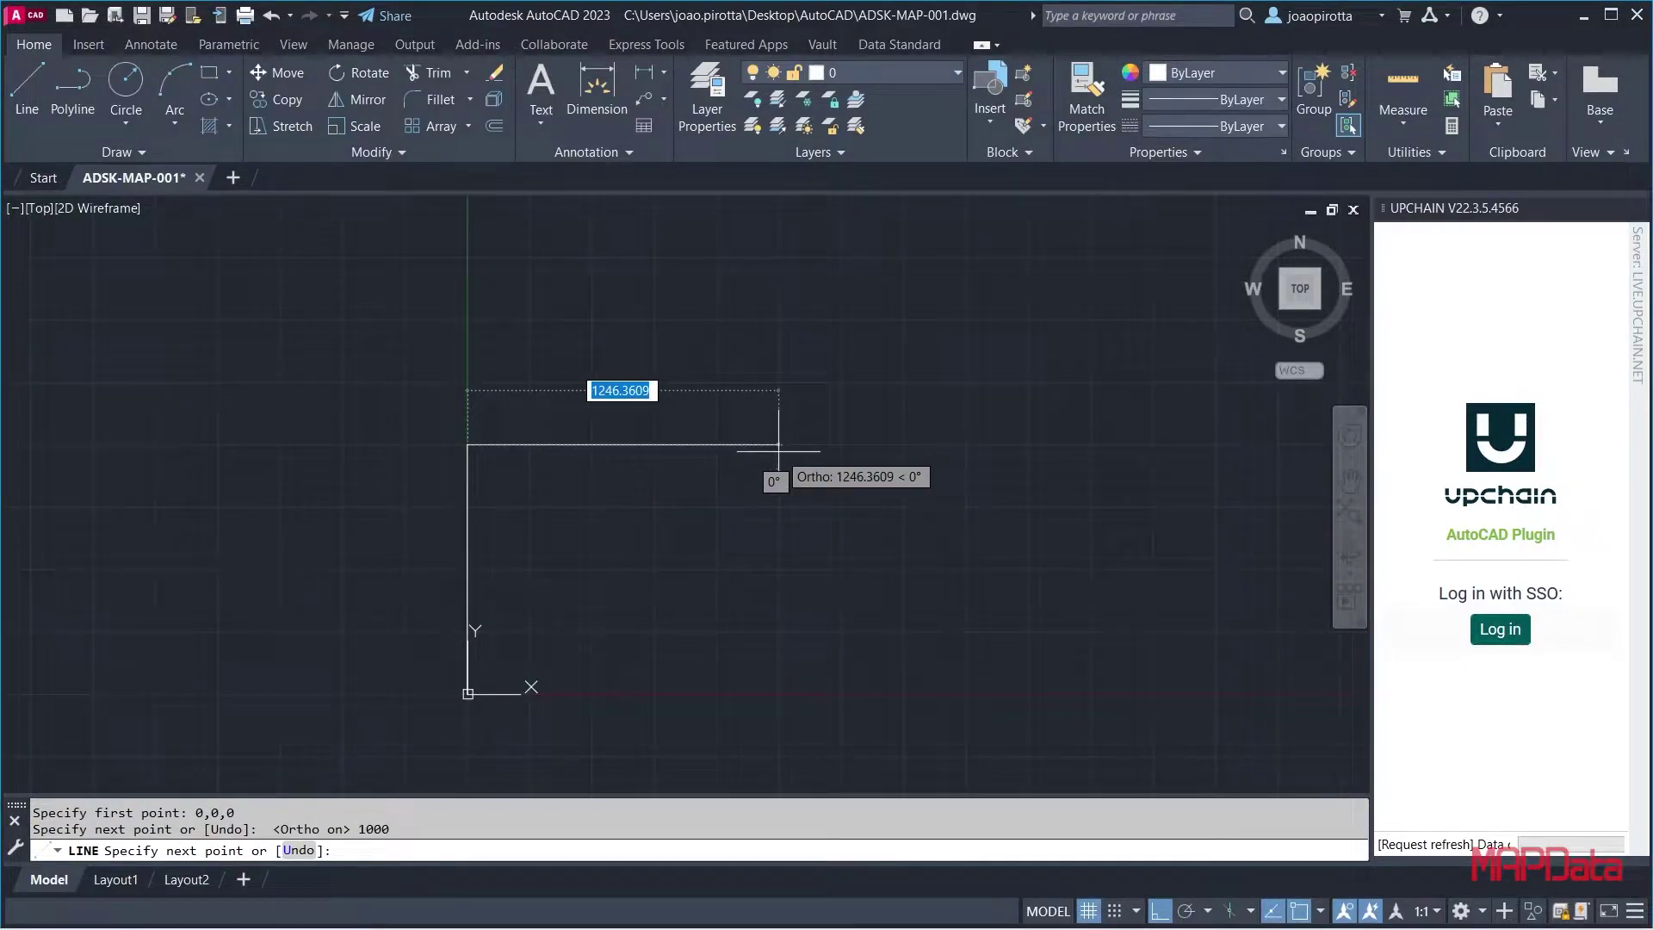
{"action": "type", "text": "500"}
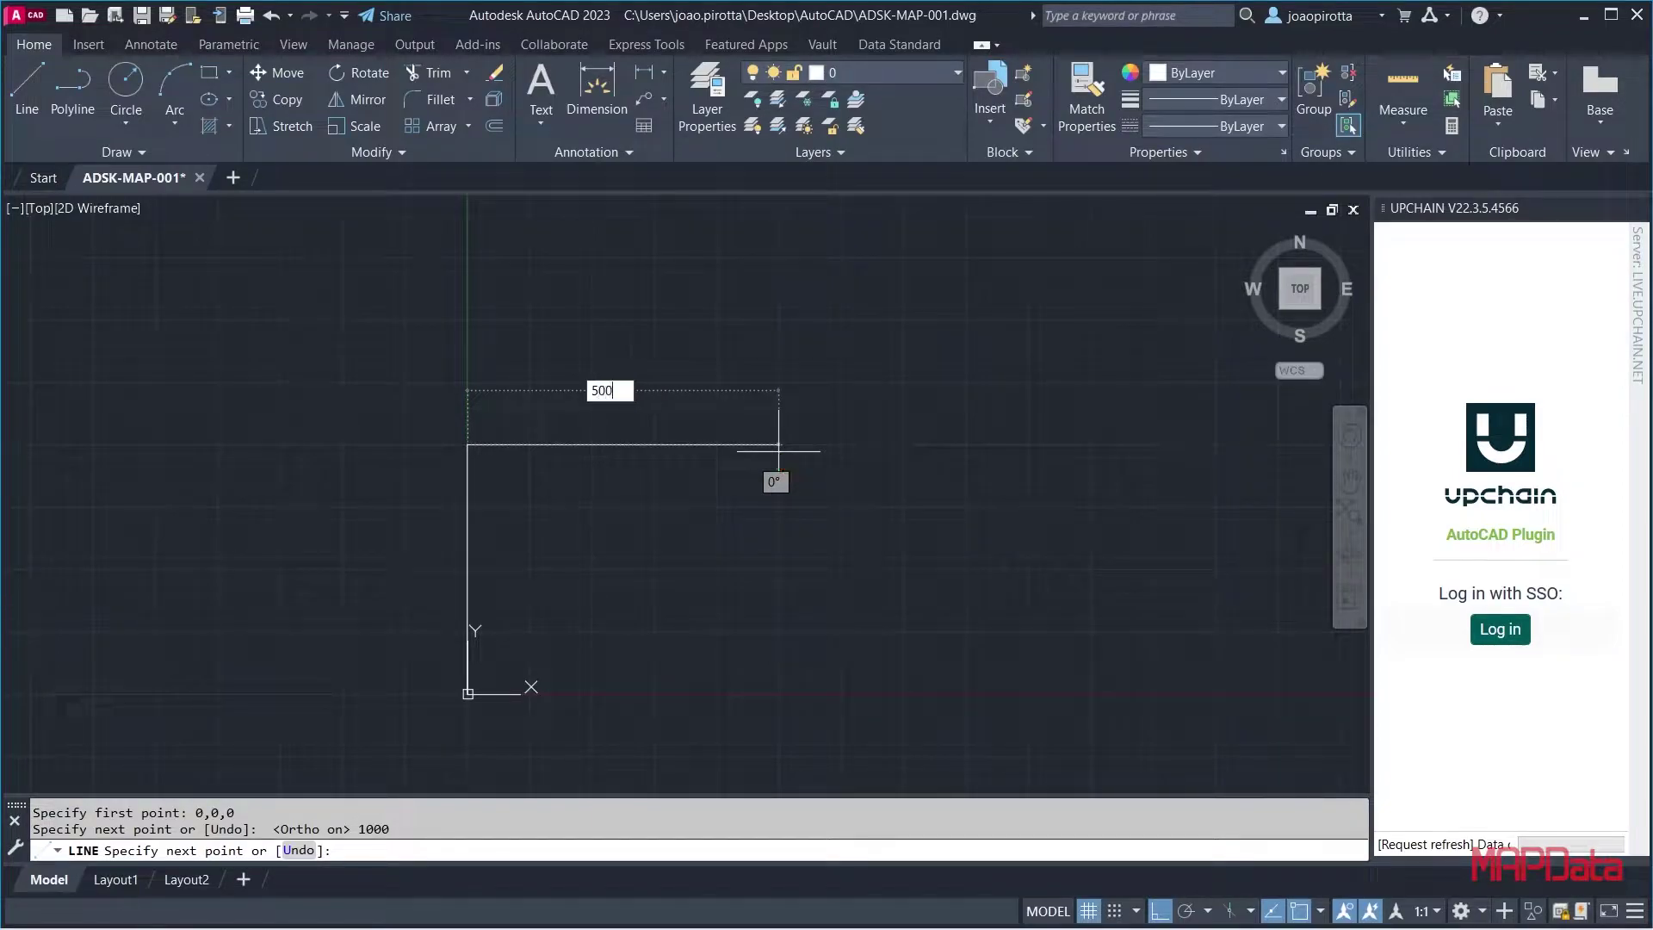
{"action": "key", "text": "Return"}
{"action": "type", "text": "1"}
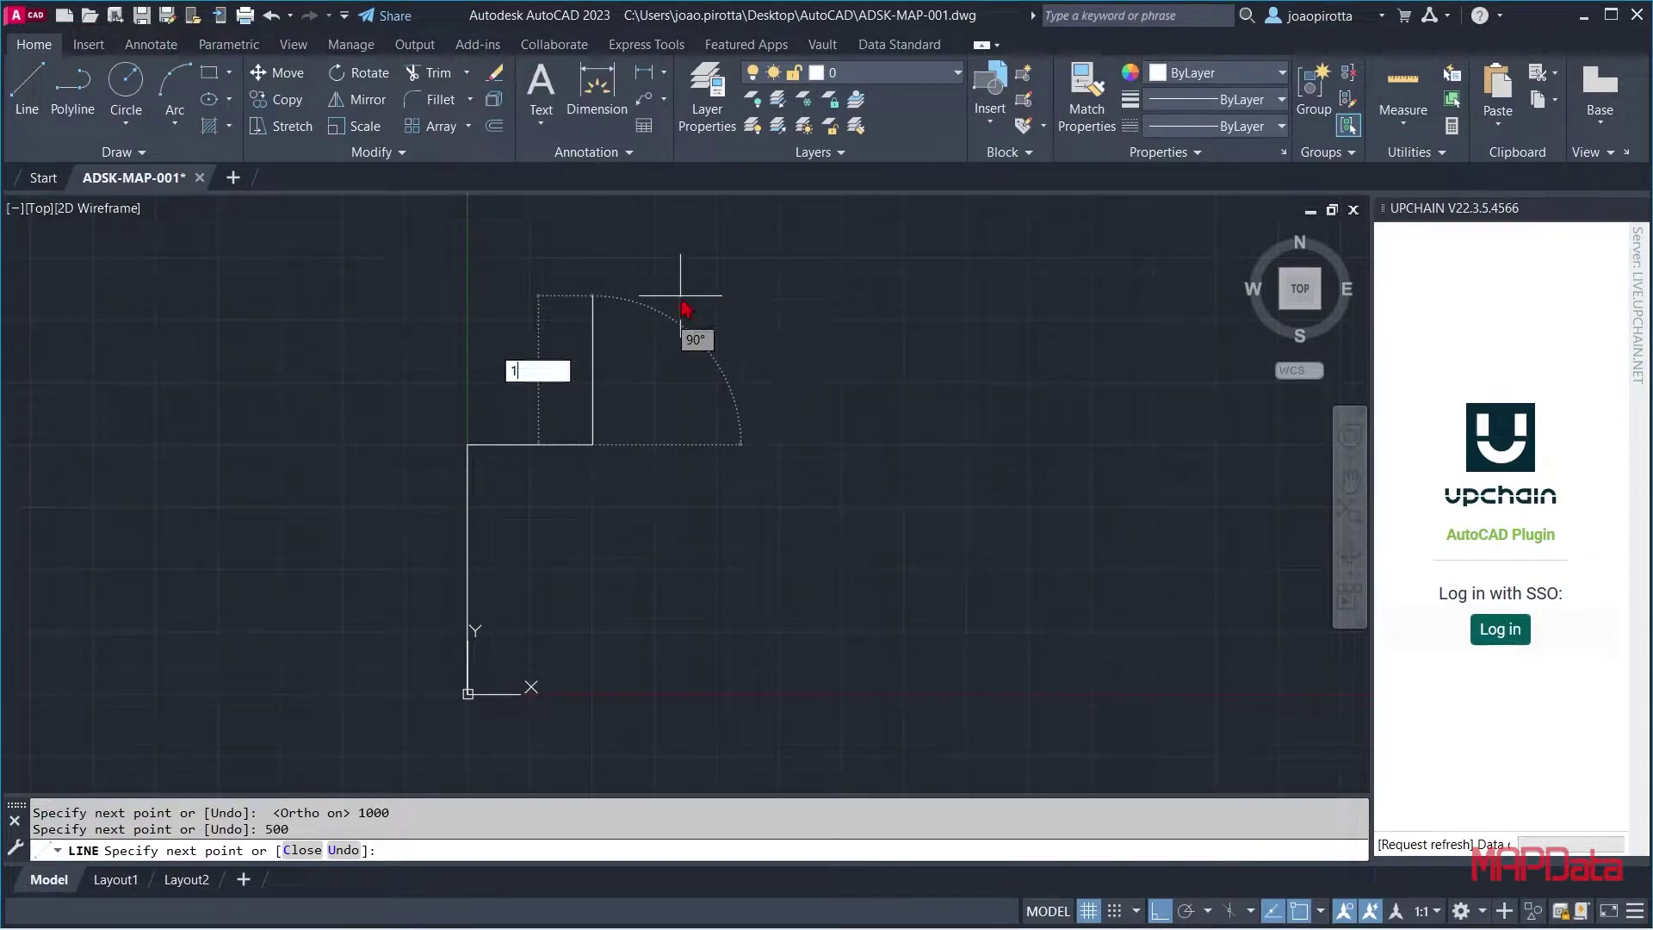
{"action": "type", "text": "000"}
{"action": "key", "text": "Return"}
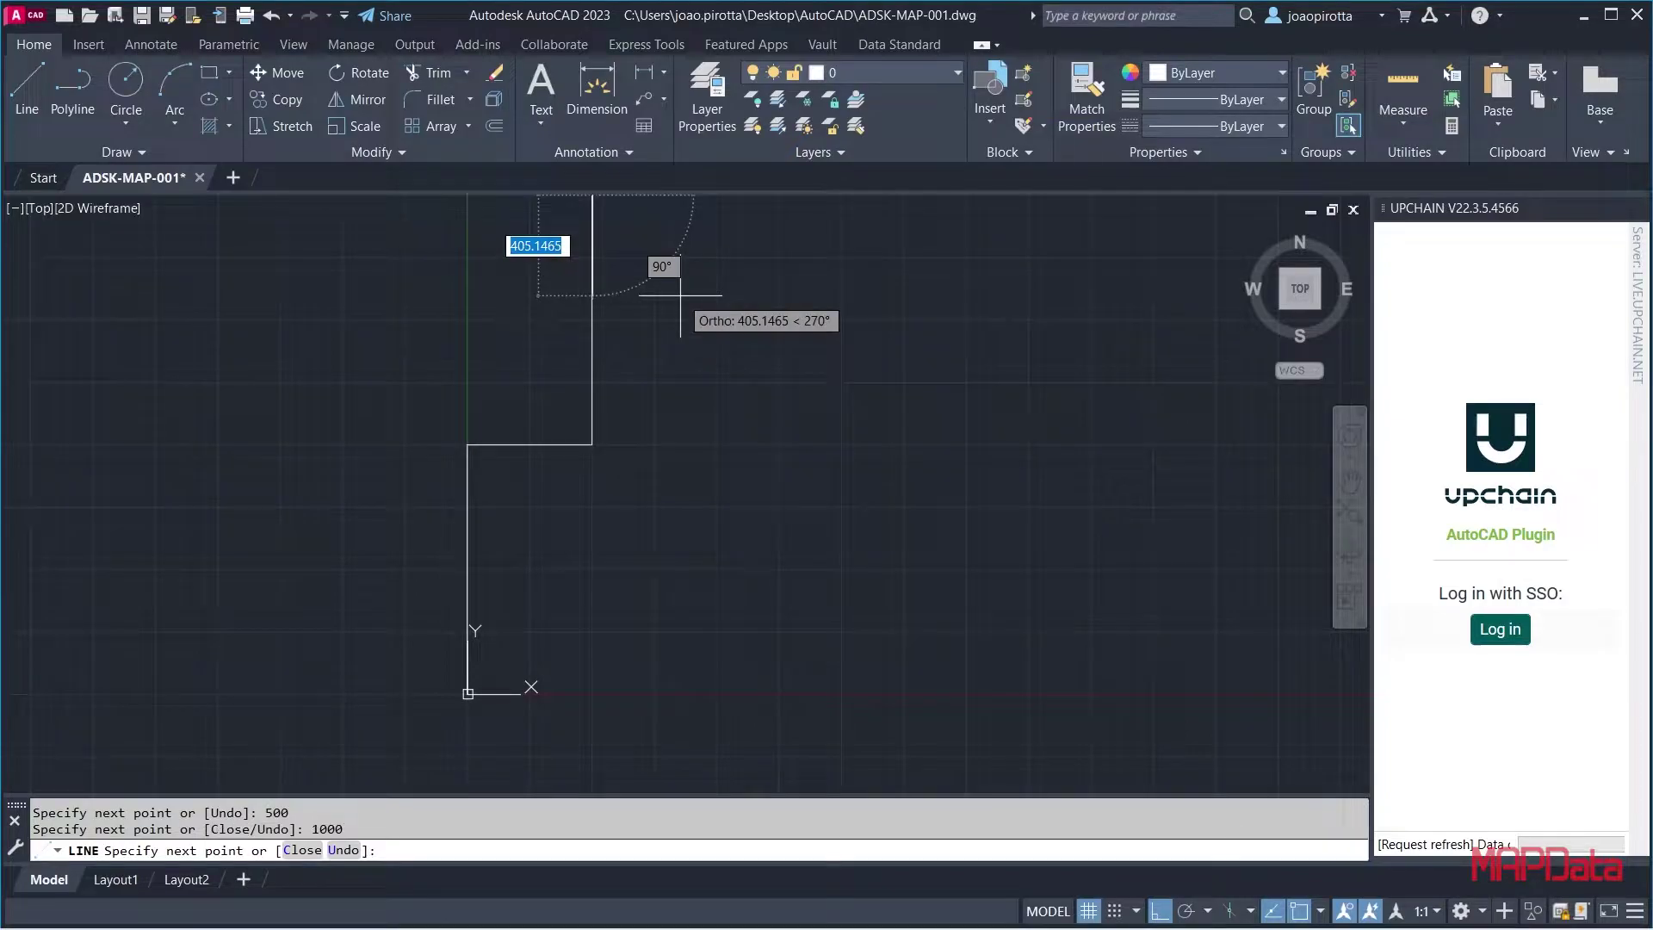
{"action": "key", "text": "Escape"}
{"action": "scroll", "coordinate": [664, 332], "scroll_direction": "down", "scroll_amount": 2}
{"action": "scroll", "coordinate": [657, 350], "scroll_direction": "down", "scroll_amount": 1}
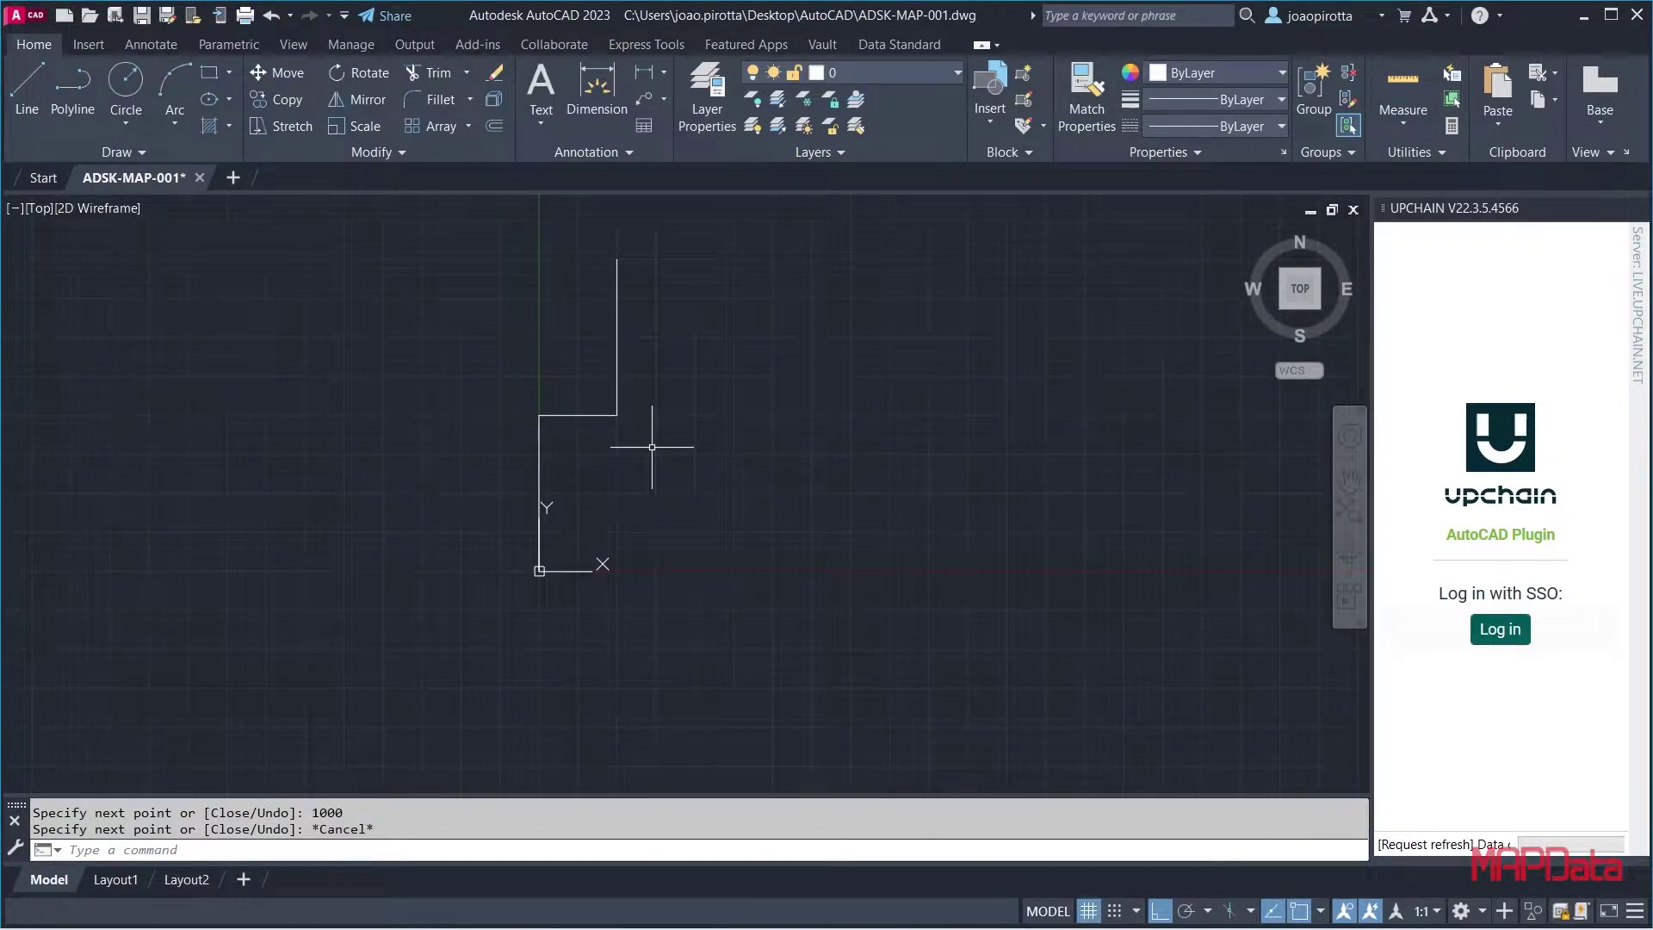
Draw a line from 600,0 going 2000 up then 500 right, beside the stepped line
{"action": "left_click", "coordinate": [26, 86]}
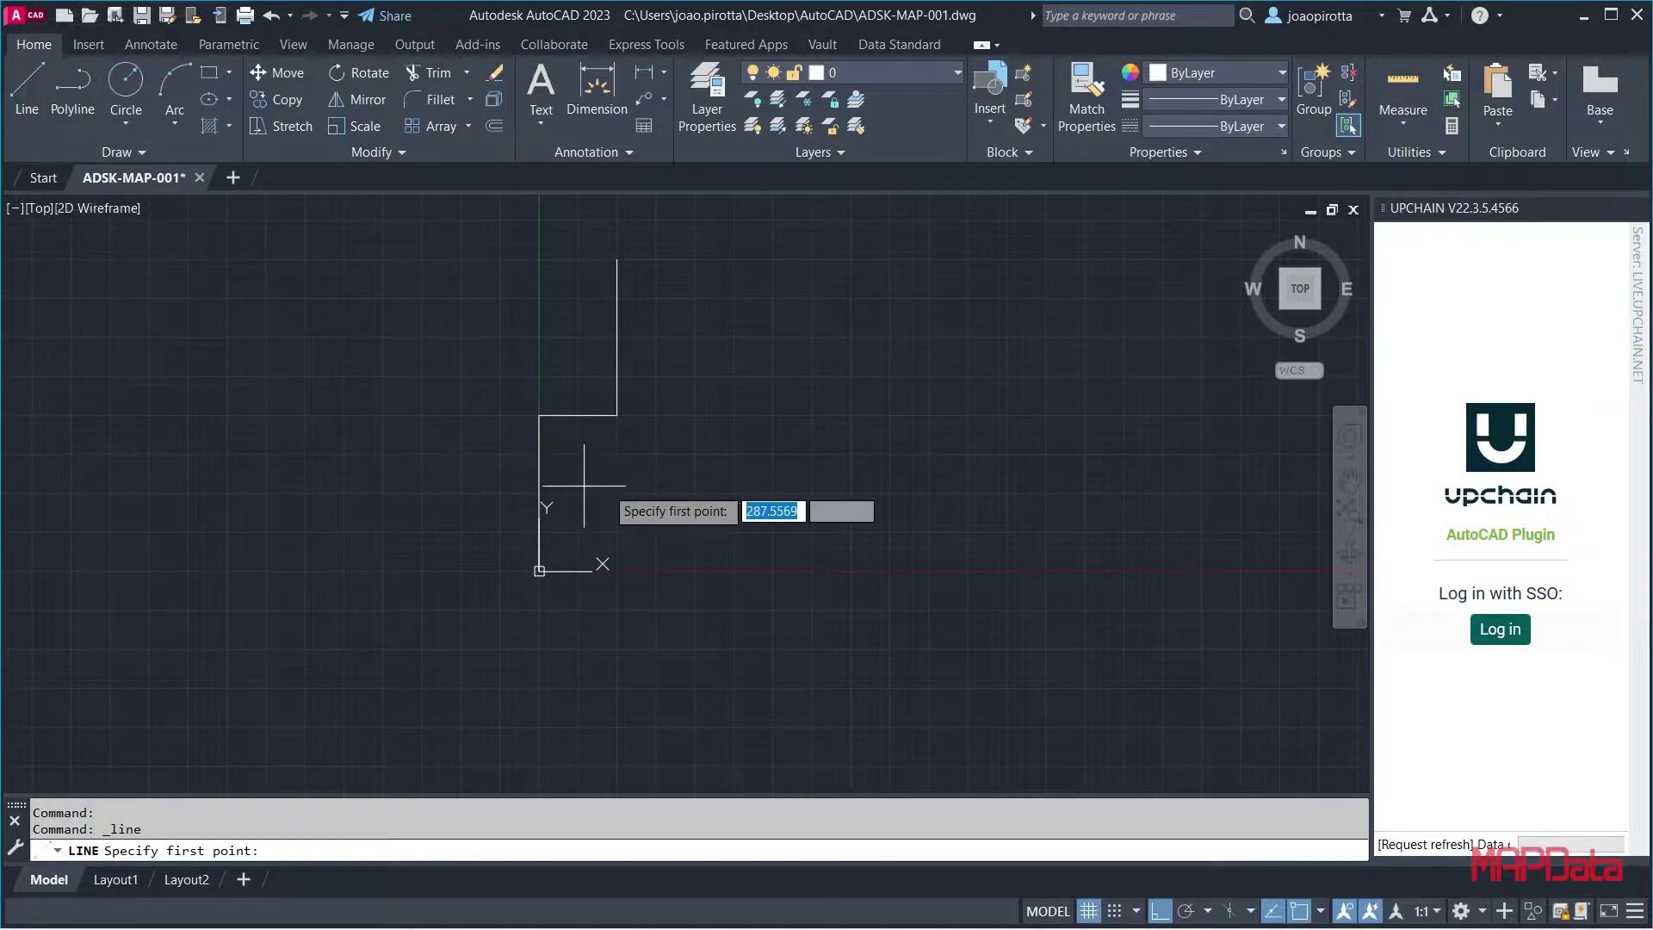
{"action": "type", "text": "600"}
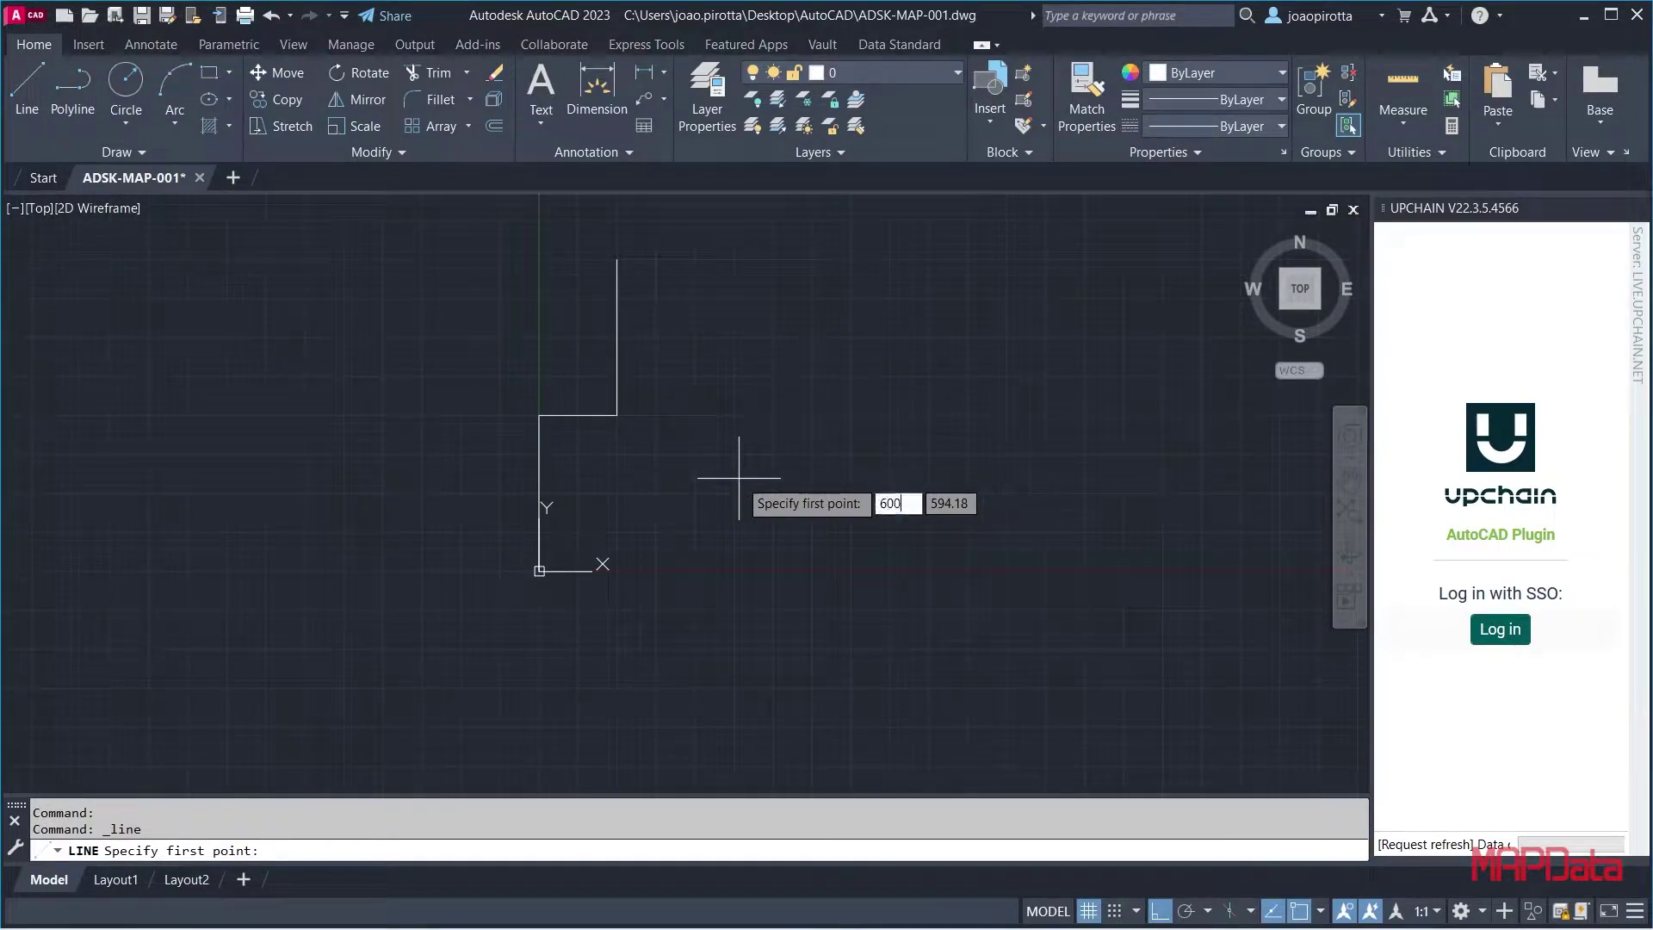
{"action": "type", "text": ",0"}
{"action": "key", "text": "Return"}
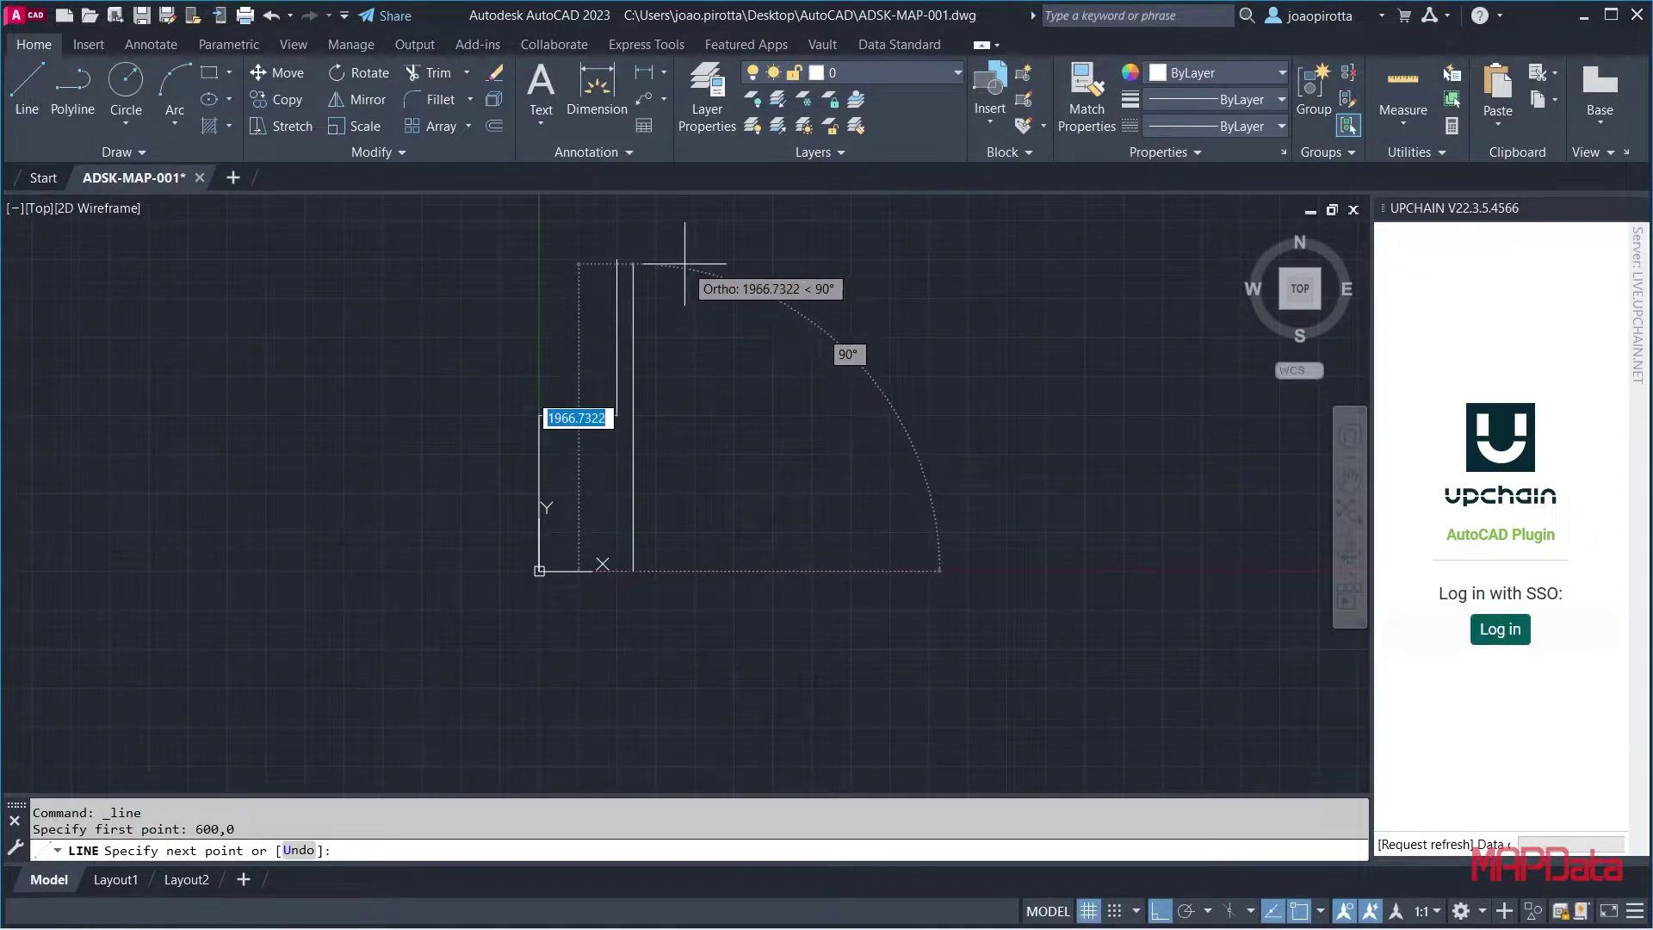
{"action": "type", "text": "2000"}
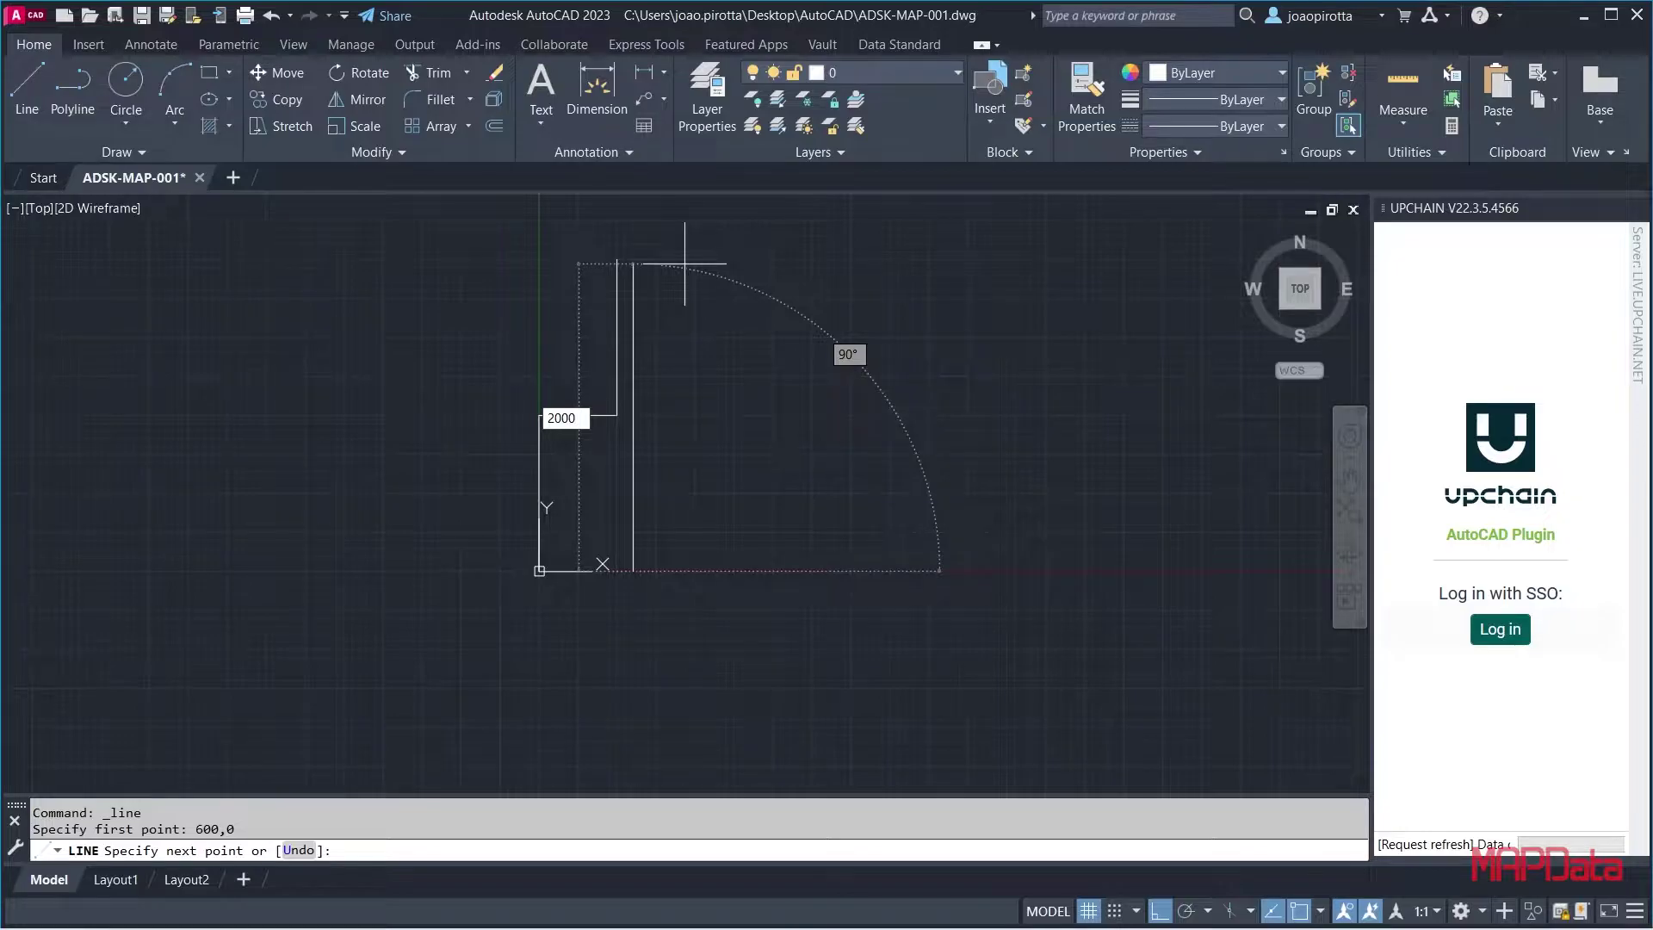
{"action": "key", "text": "Return"}
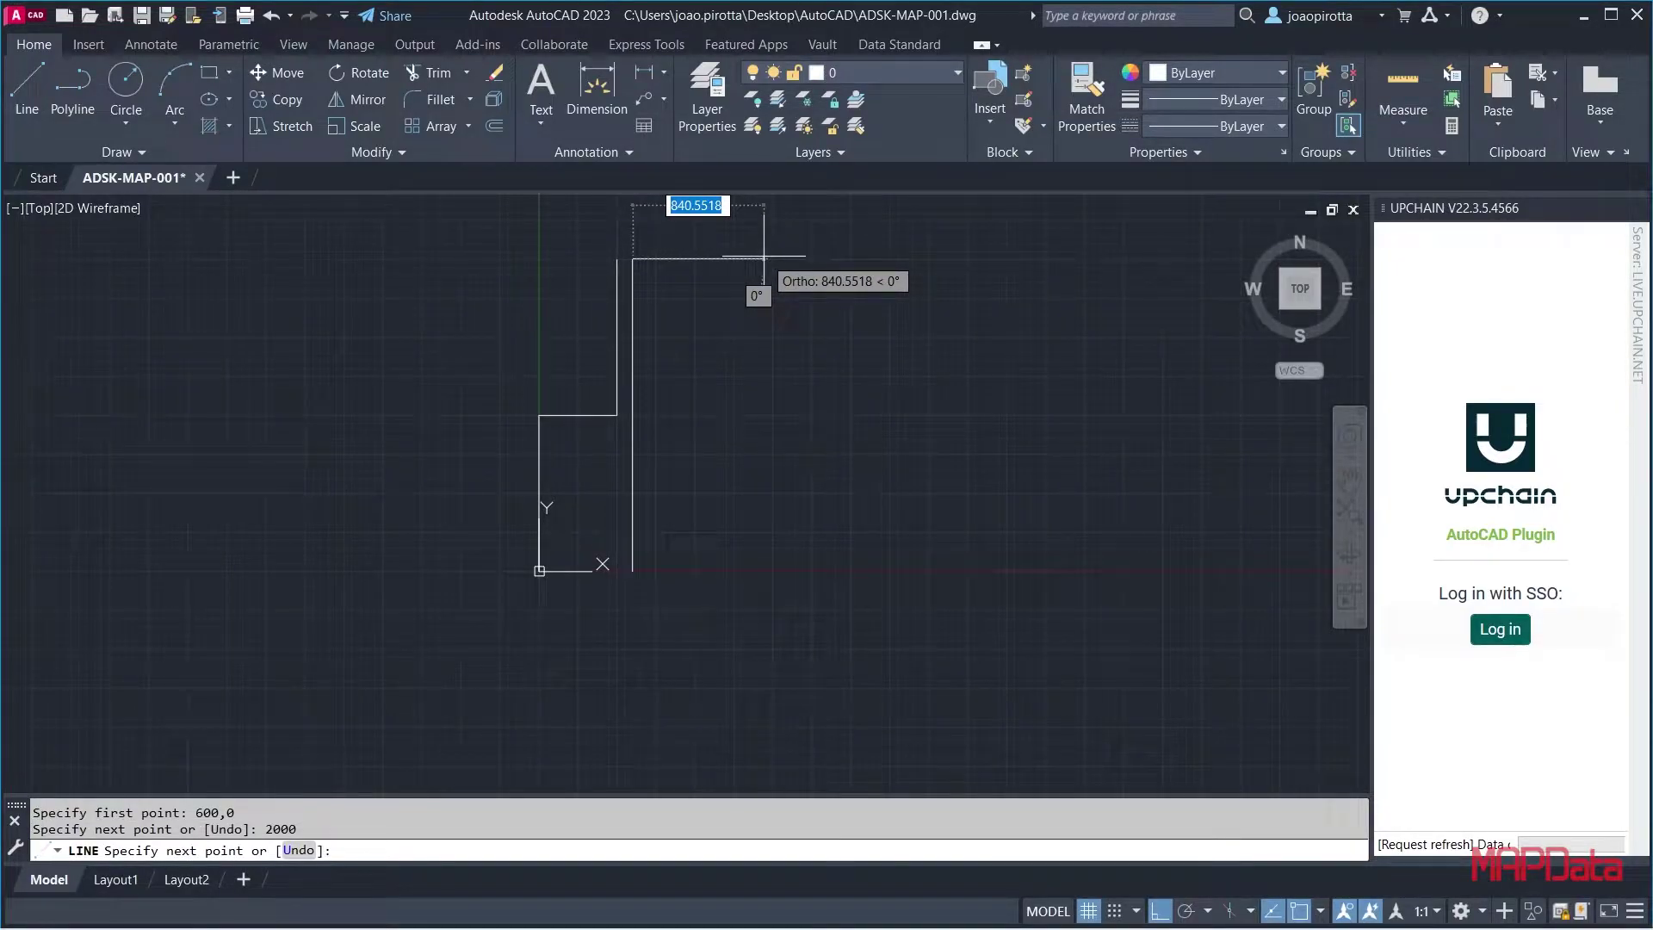
{"action": "type", "text": "500"}
{"action": "key", "text": "Return"}
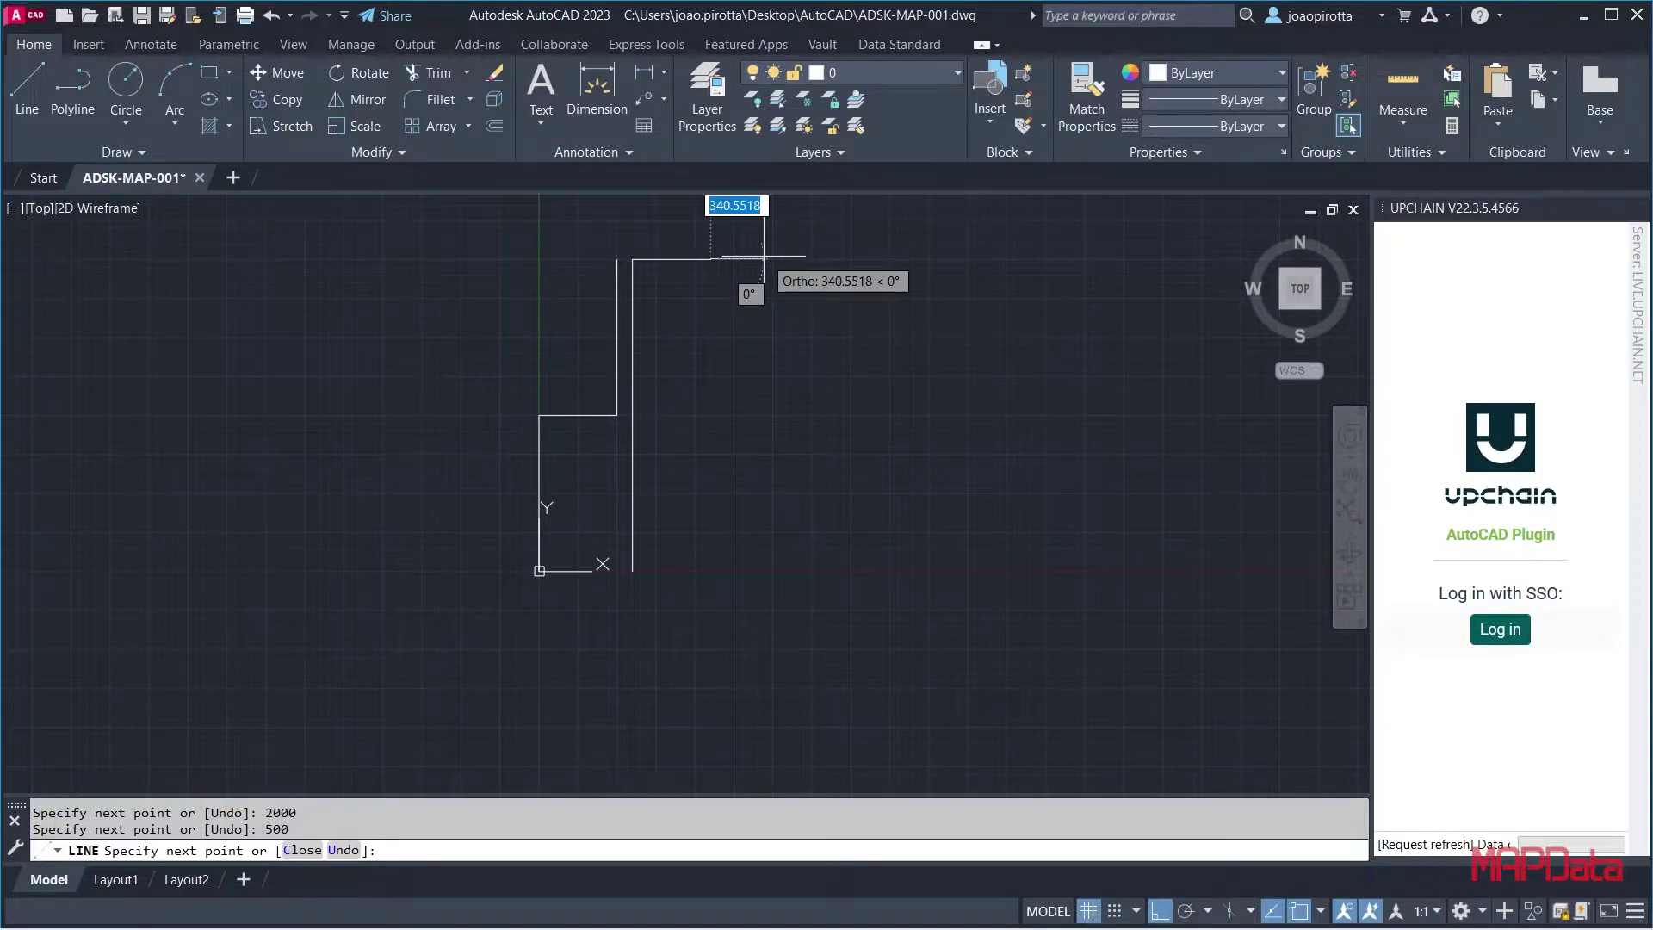
{"action": "key", "text": "Return"}
{"action": "middle_click", "coordinate": [749, 301]}
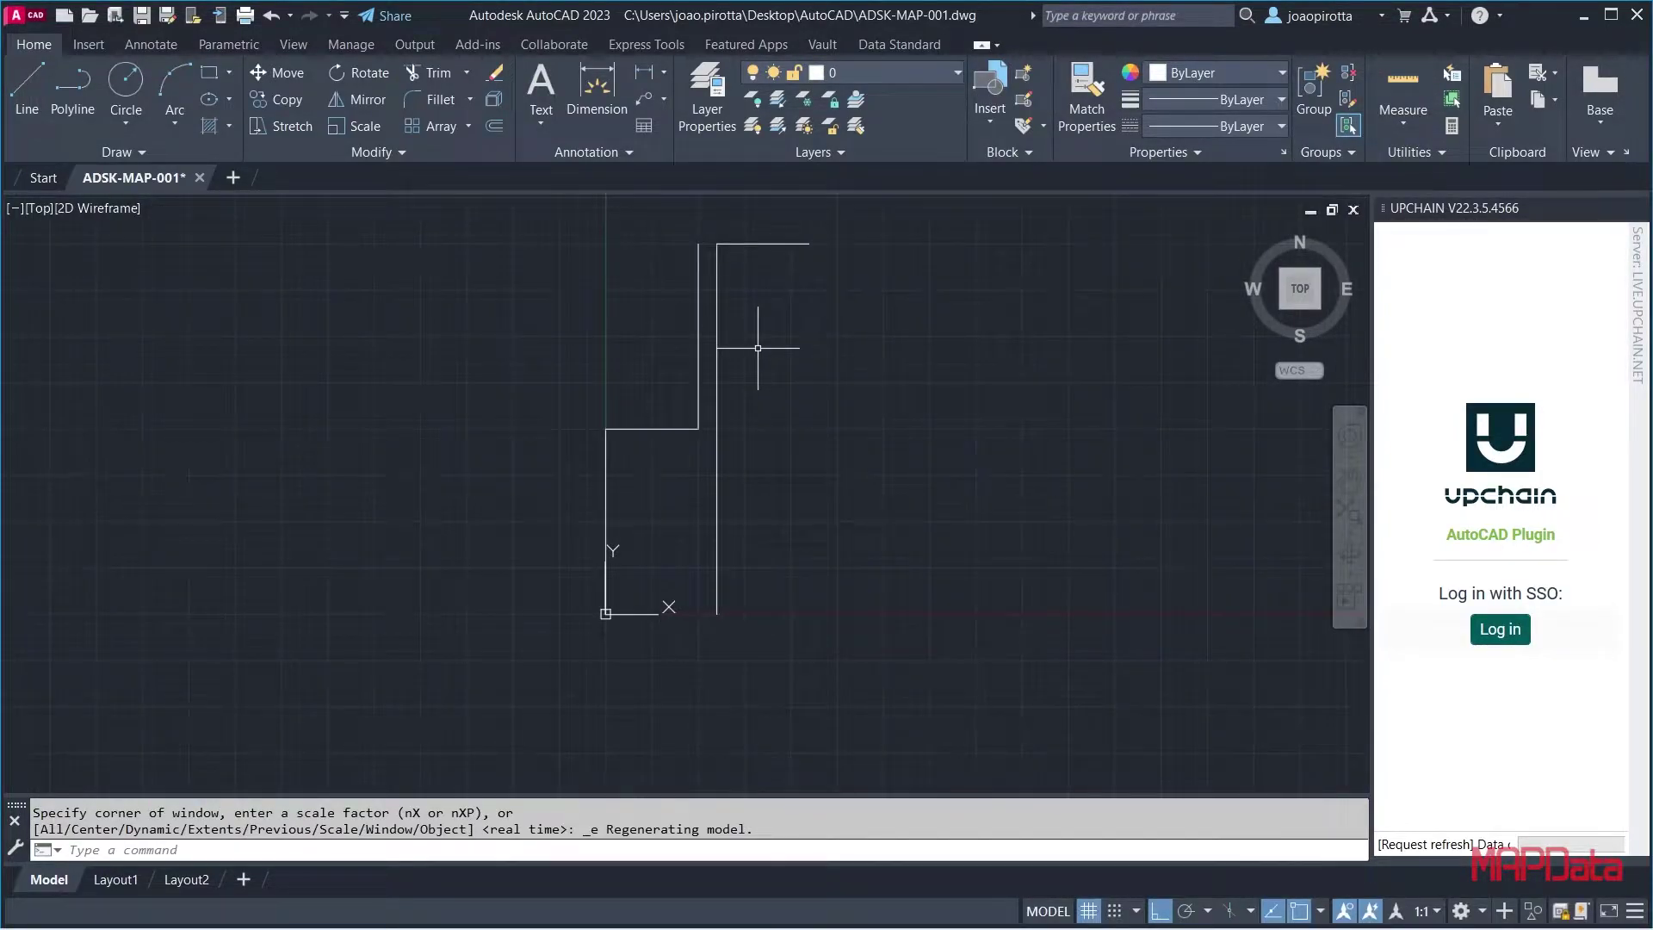
{"action": "middle_click_drag", "start_coordinate": [759, 423], "coordinate": [763, 472]}
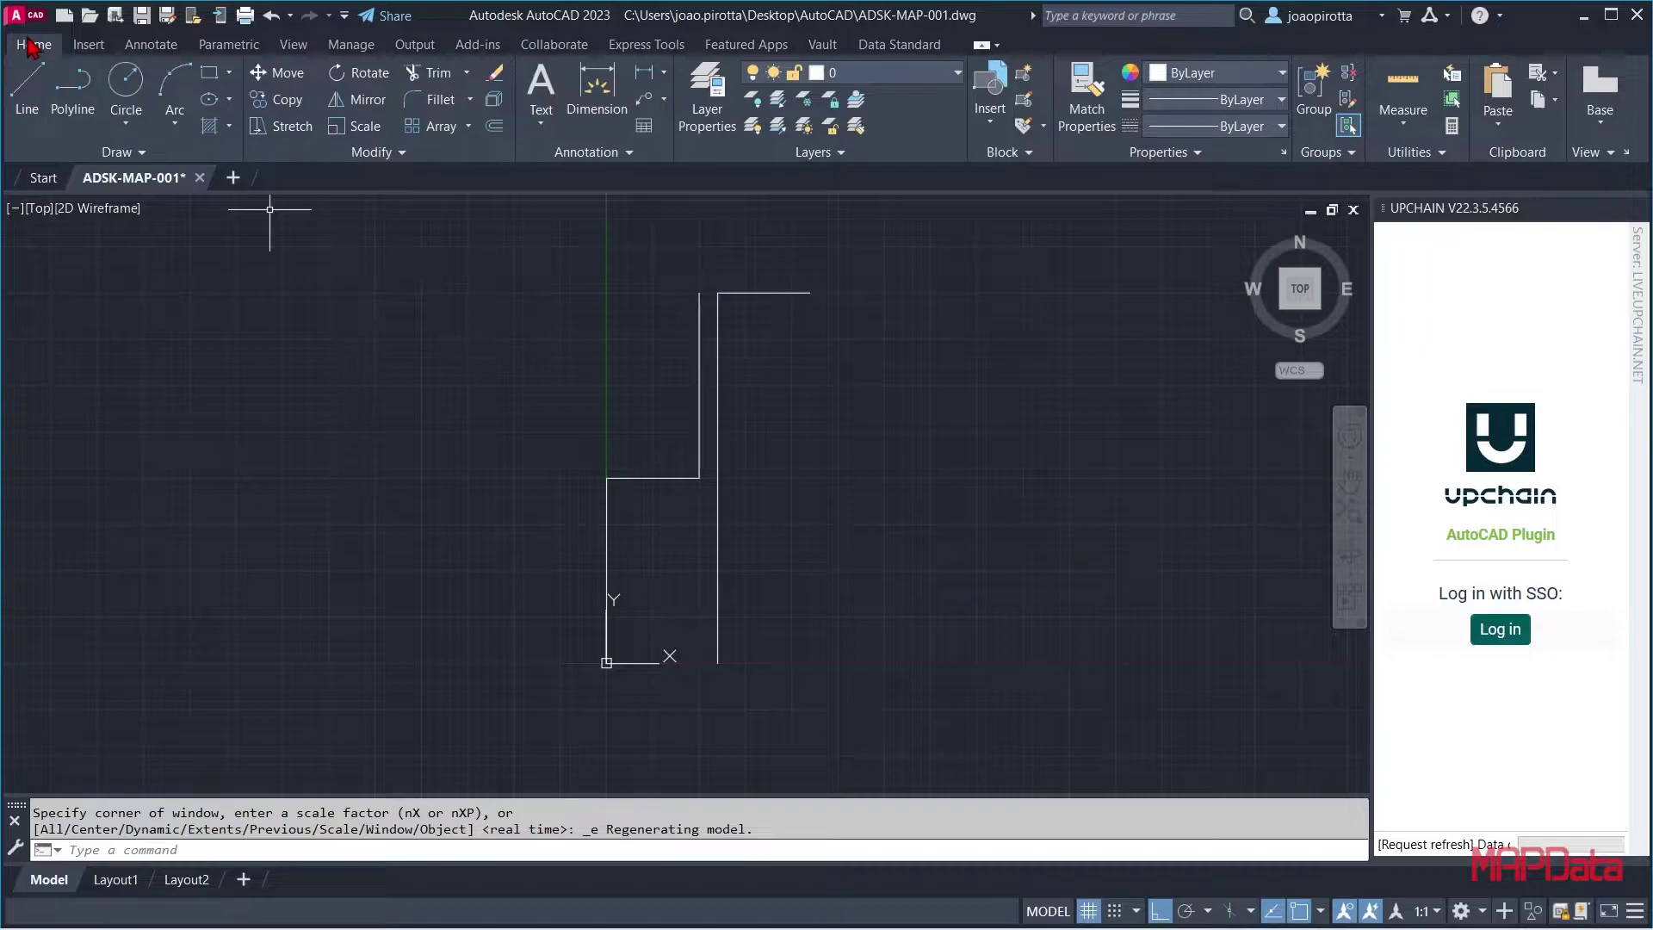
Create a new layer named ÁGUA with colour blue
{"action": "left_click", "coordinate": [701, 103]}
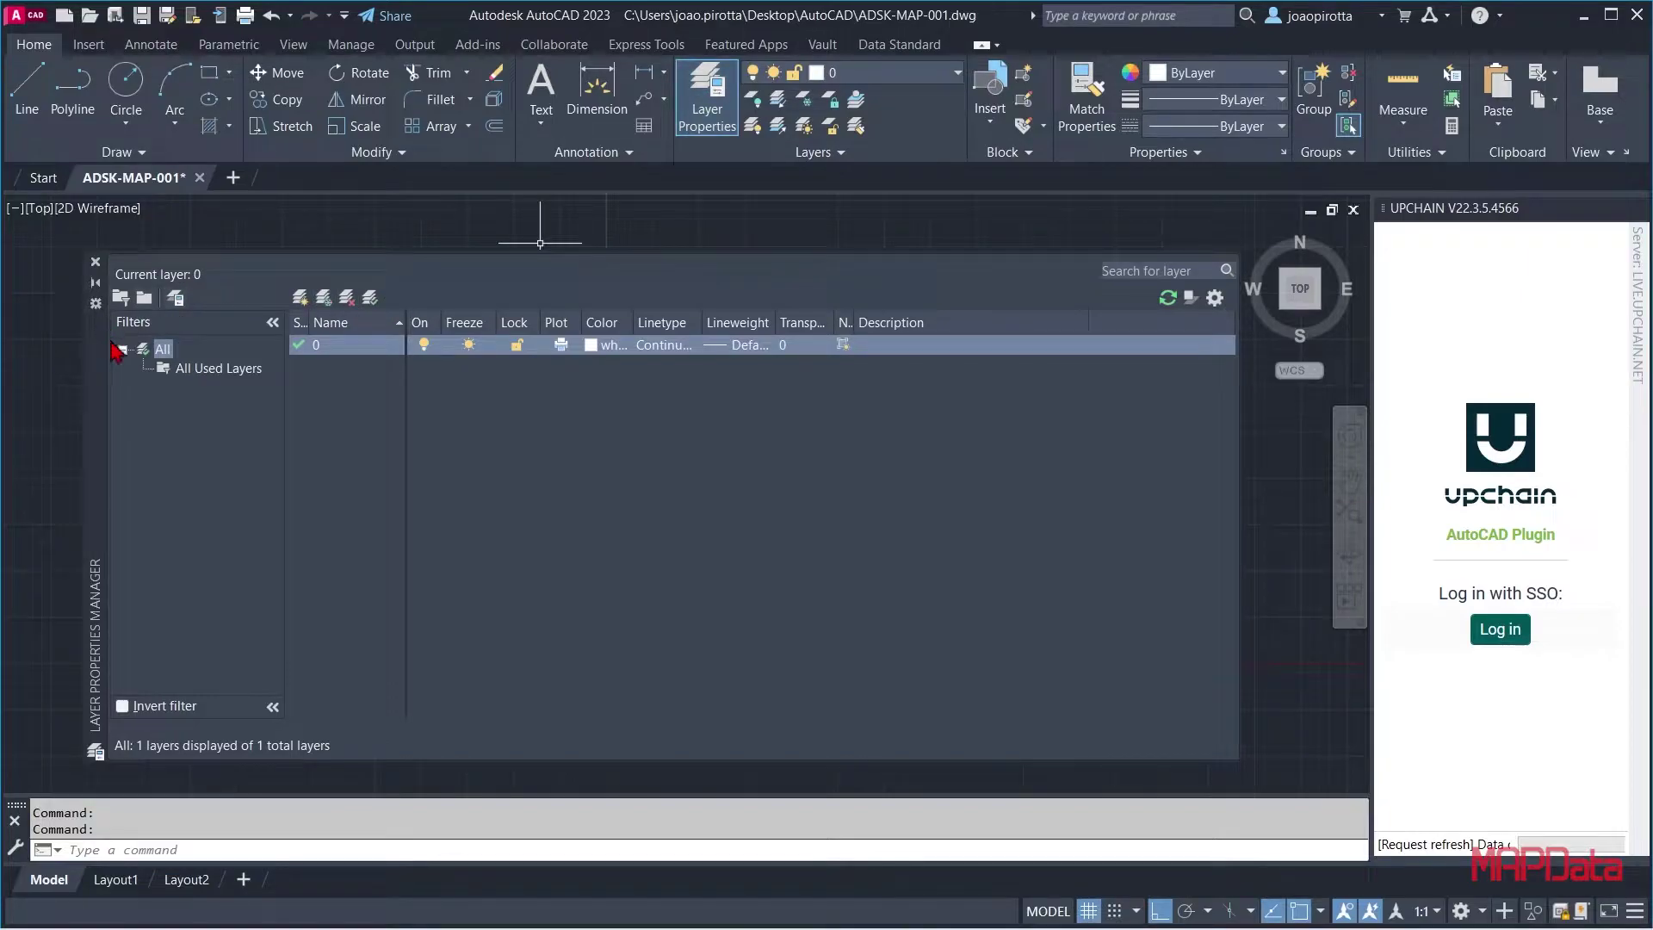
{"action": "left_click", "coordinate": [303, 299]}
{"action": "type", "text": "AG"}
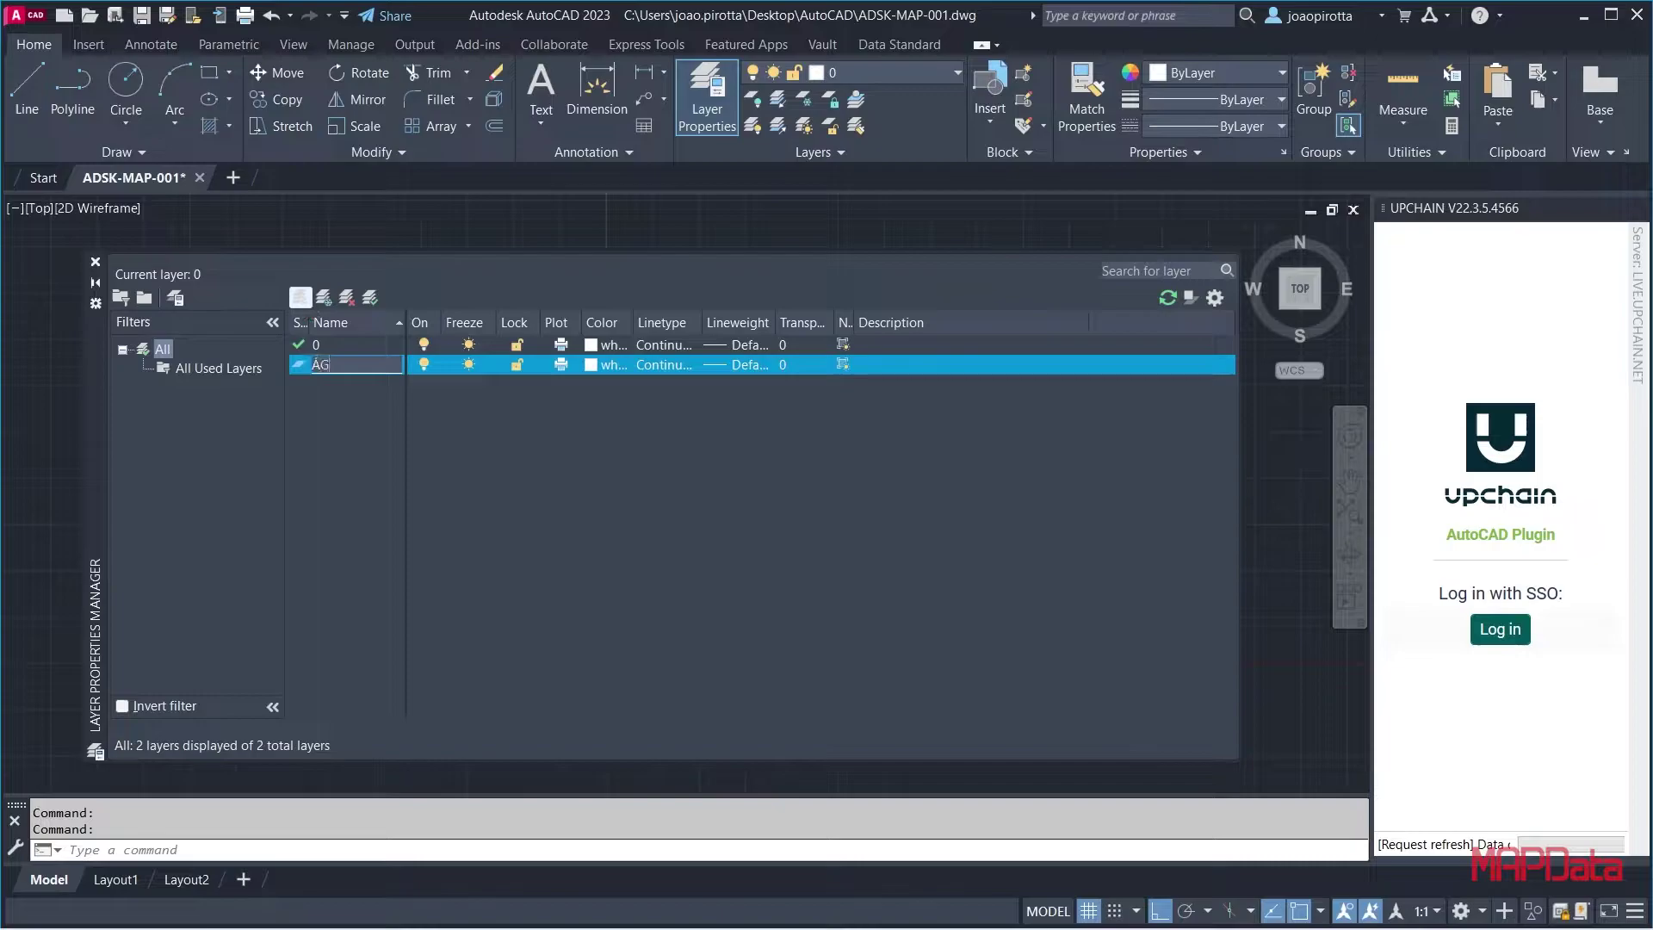
{"action": "key", "text": "Return"}
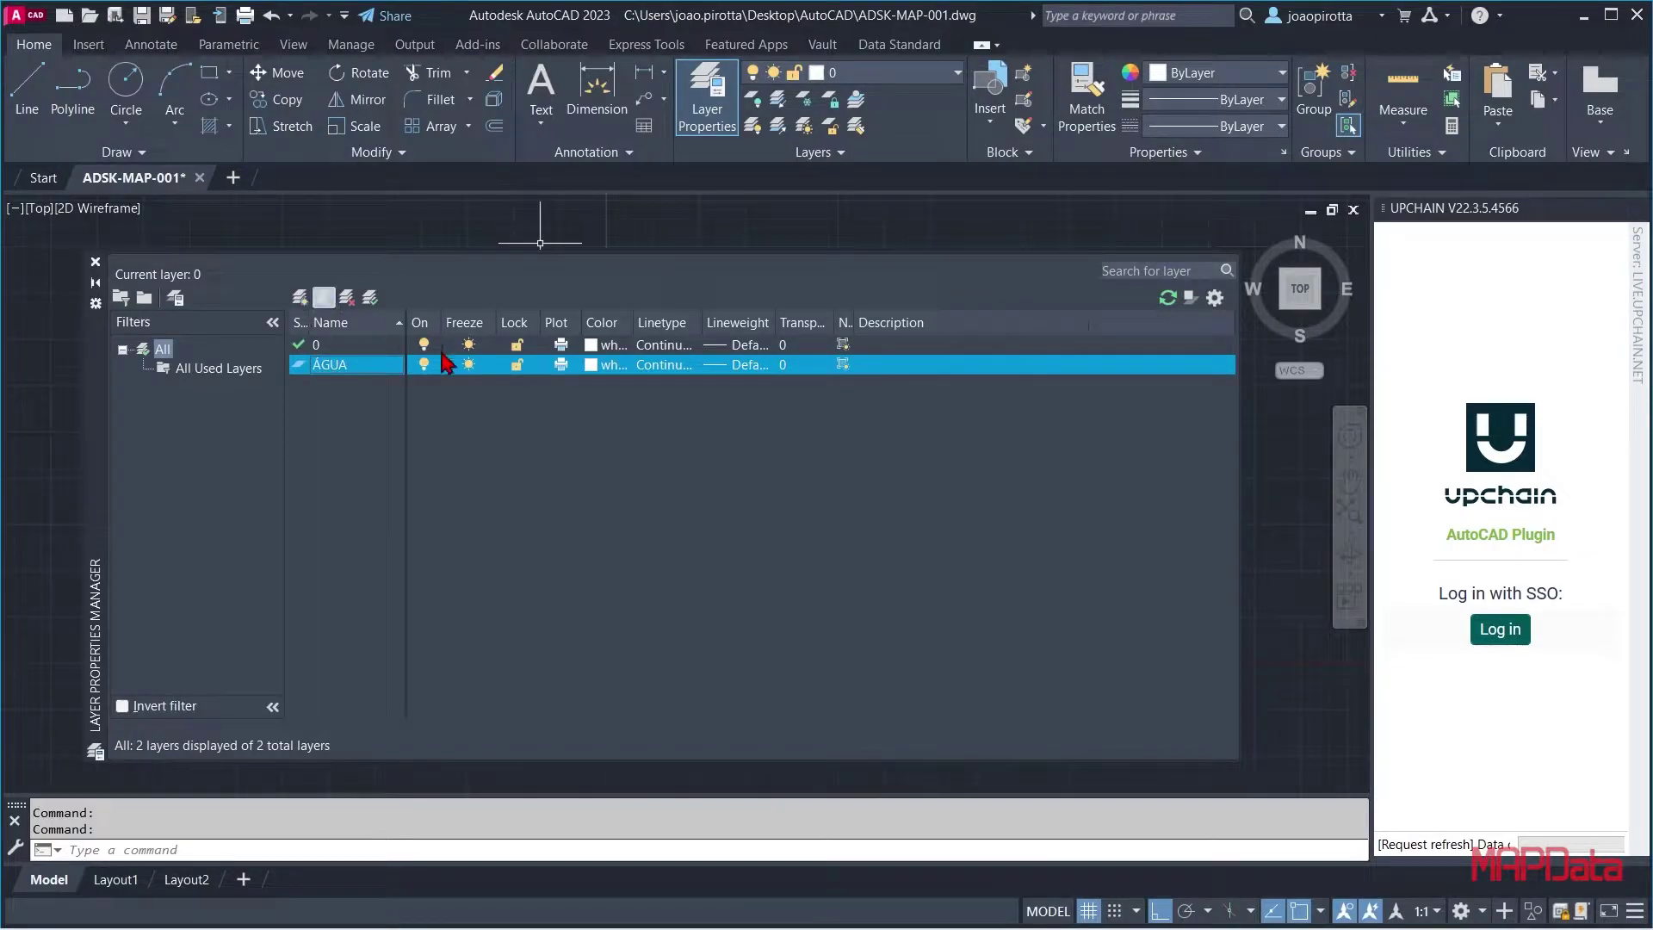
{"action": "left_click", "coordinate": [589, 367]}
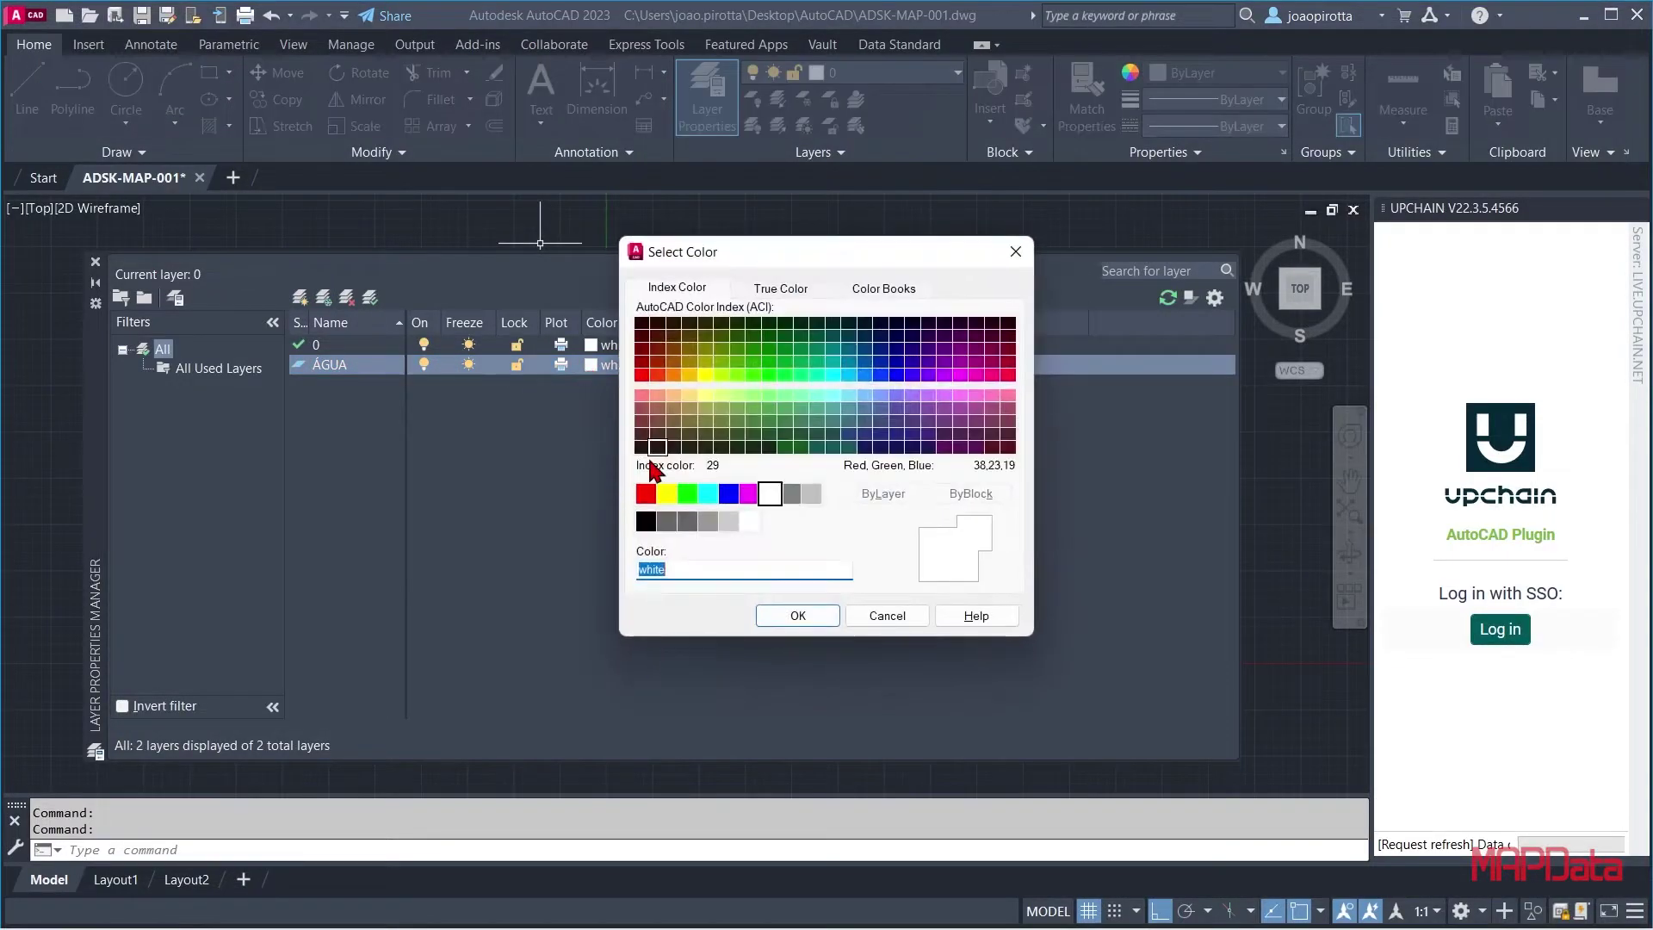
{"action": "left_click", "coordinate": [728, 493]}
{"action": "left_click", "coordinate": [798, 615]}
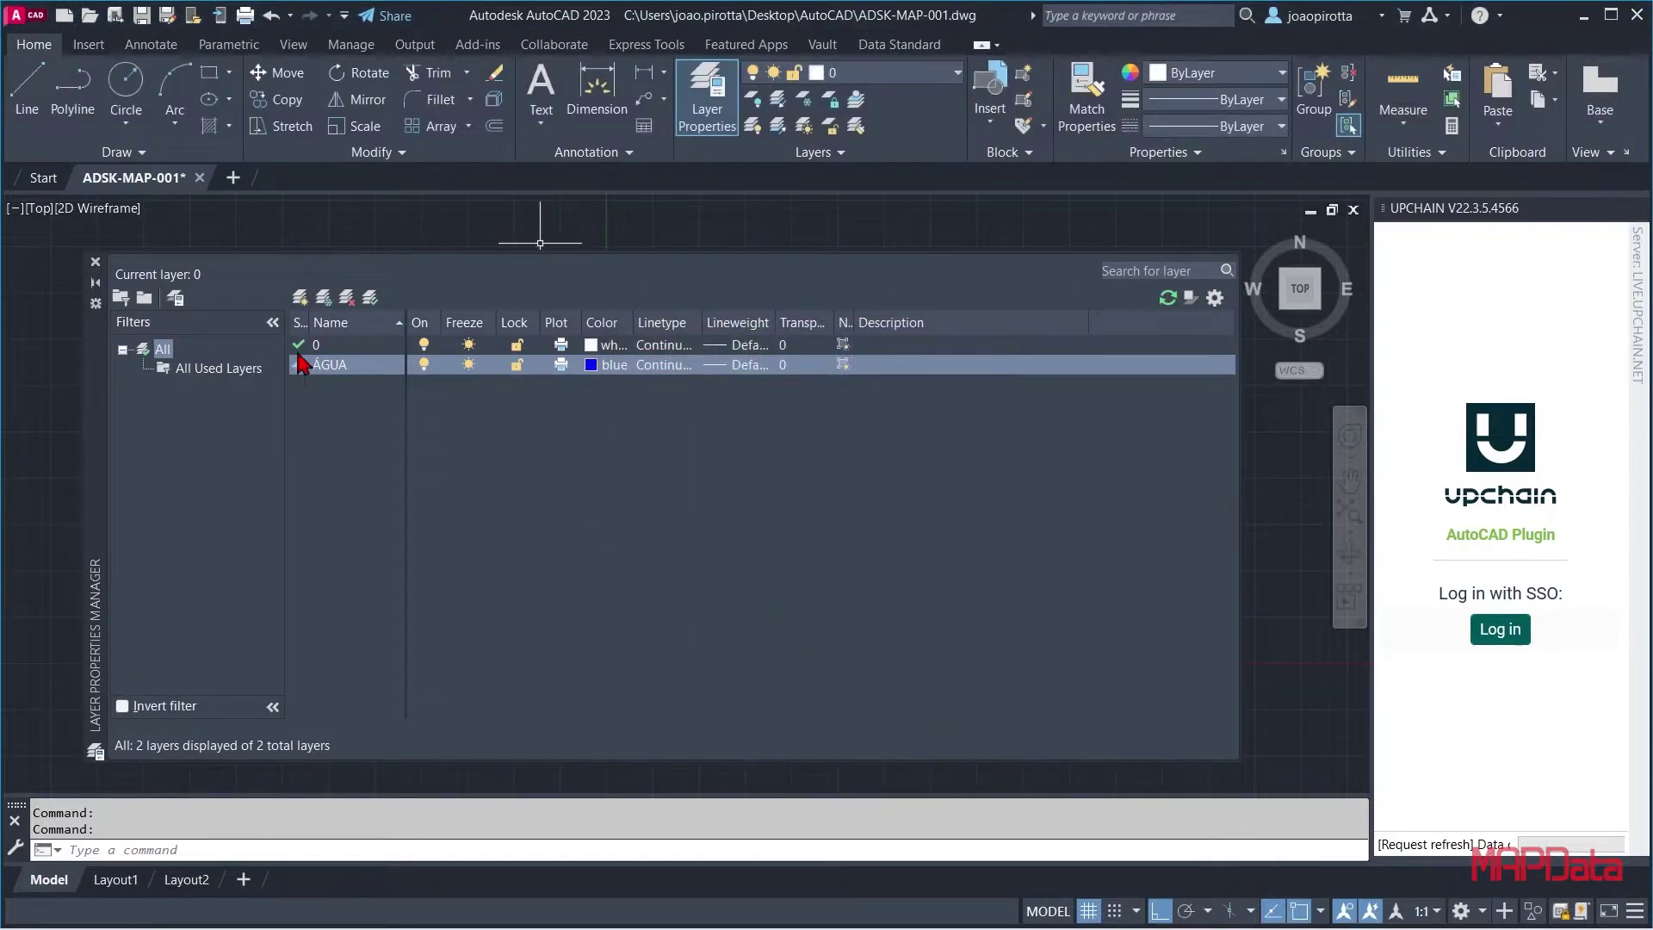
Create a new layer named ESGOTO with colour red, then close the layer manager
{"action": "left_click", "coordinate": [301, 297]}
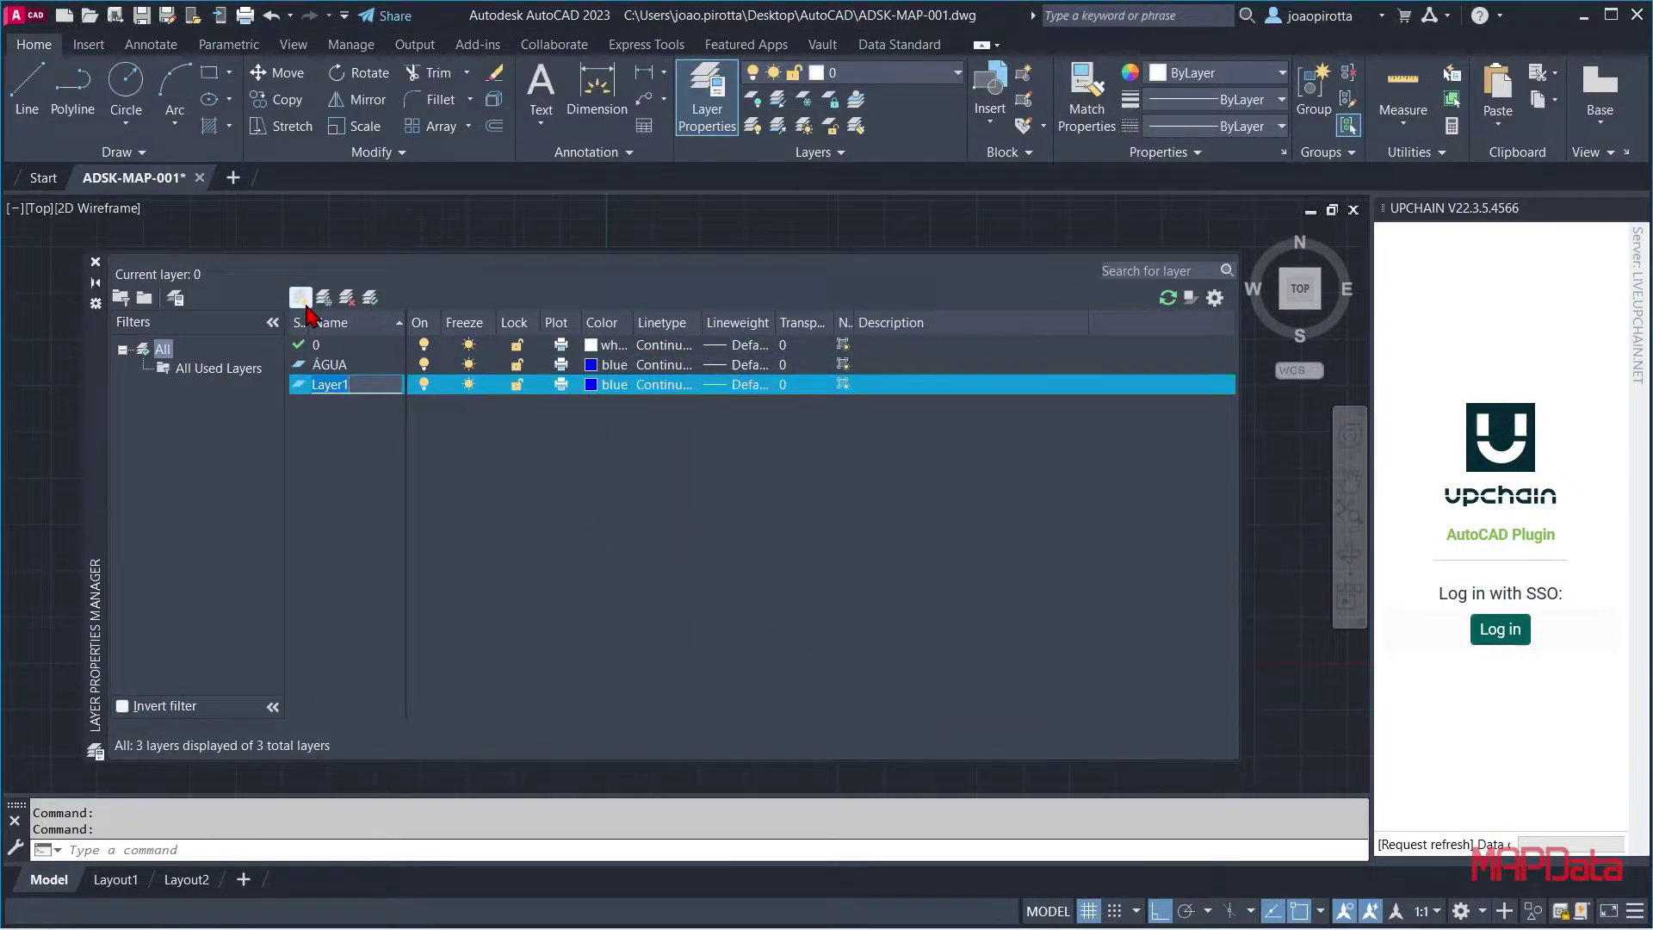
{"action": "type", "text": "ESGOTO"}
{"action": "key", "text": "Return"}
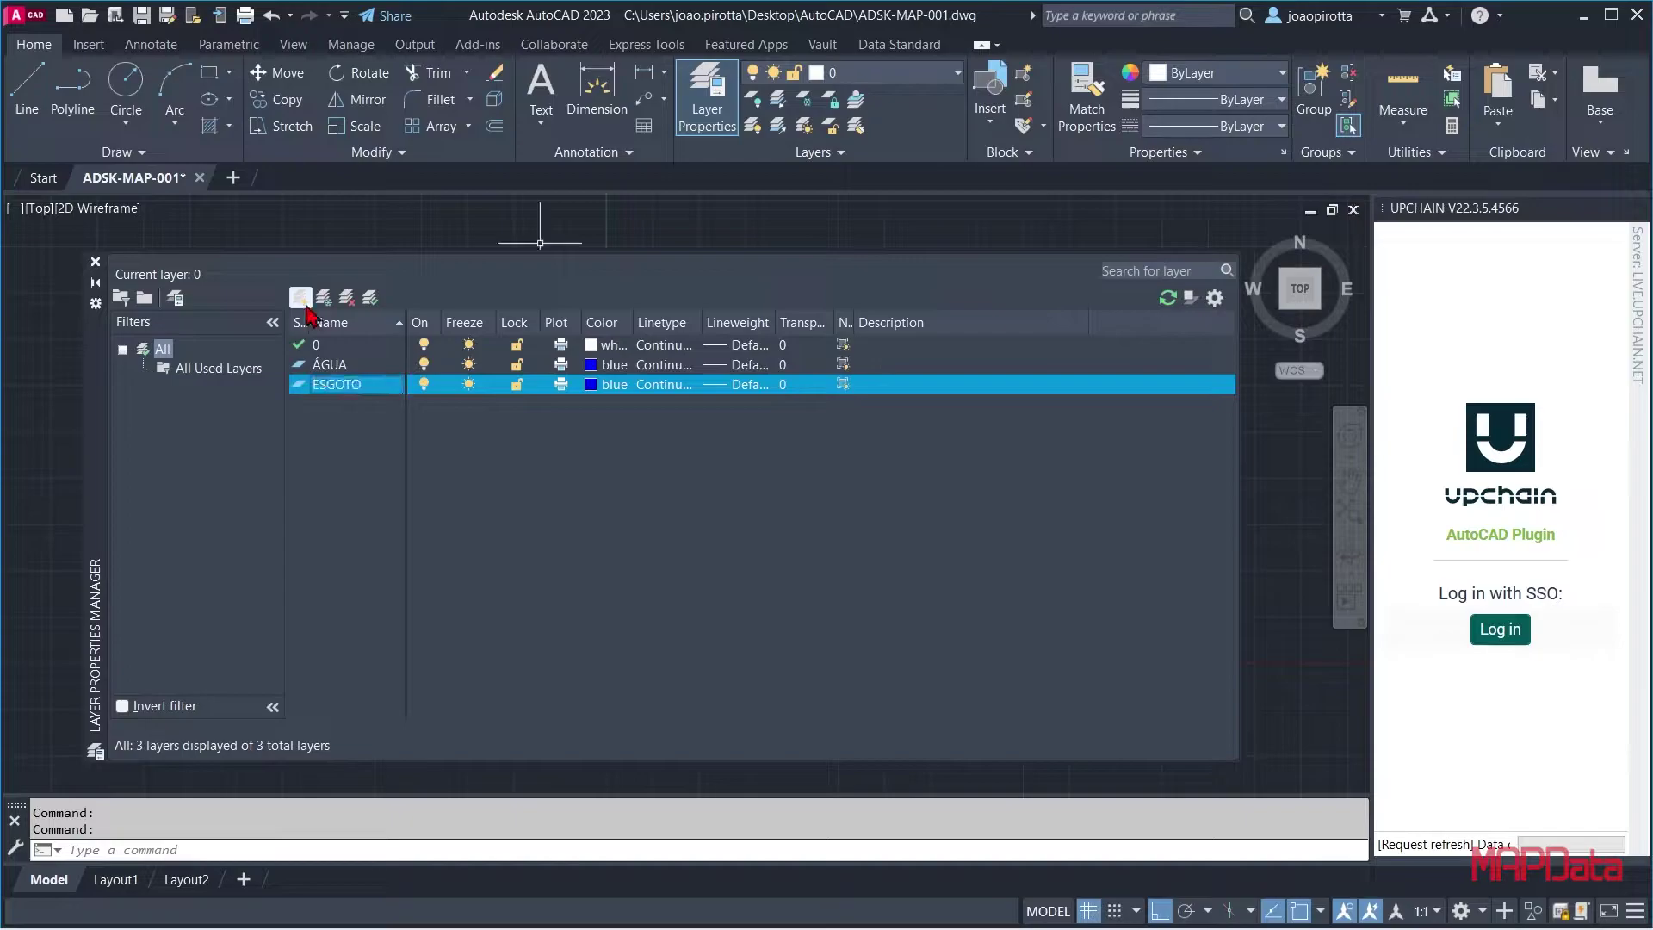
{"action": "left_click", "coordinate": [592, 386]}
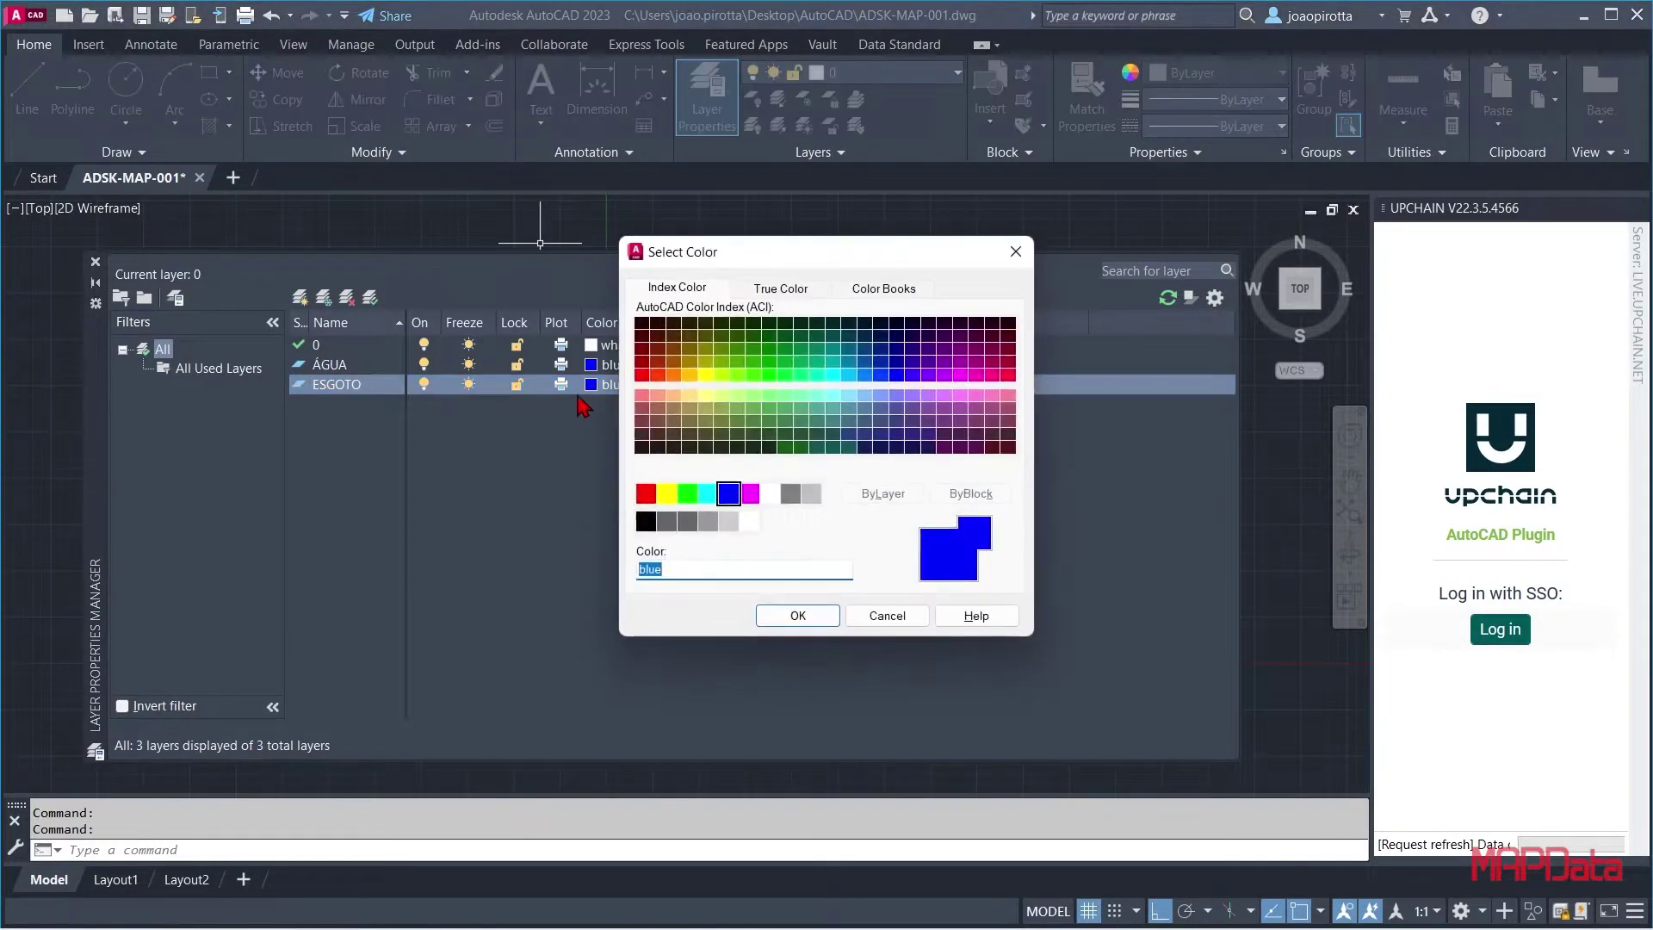
{"action": "left_click", "coordinate": [646, 494]}
{"action": "left_click", "coordinate": [777, 617]}
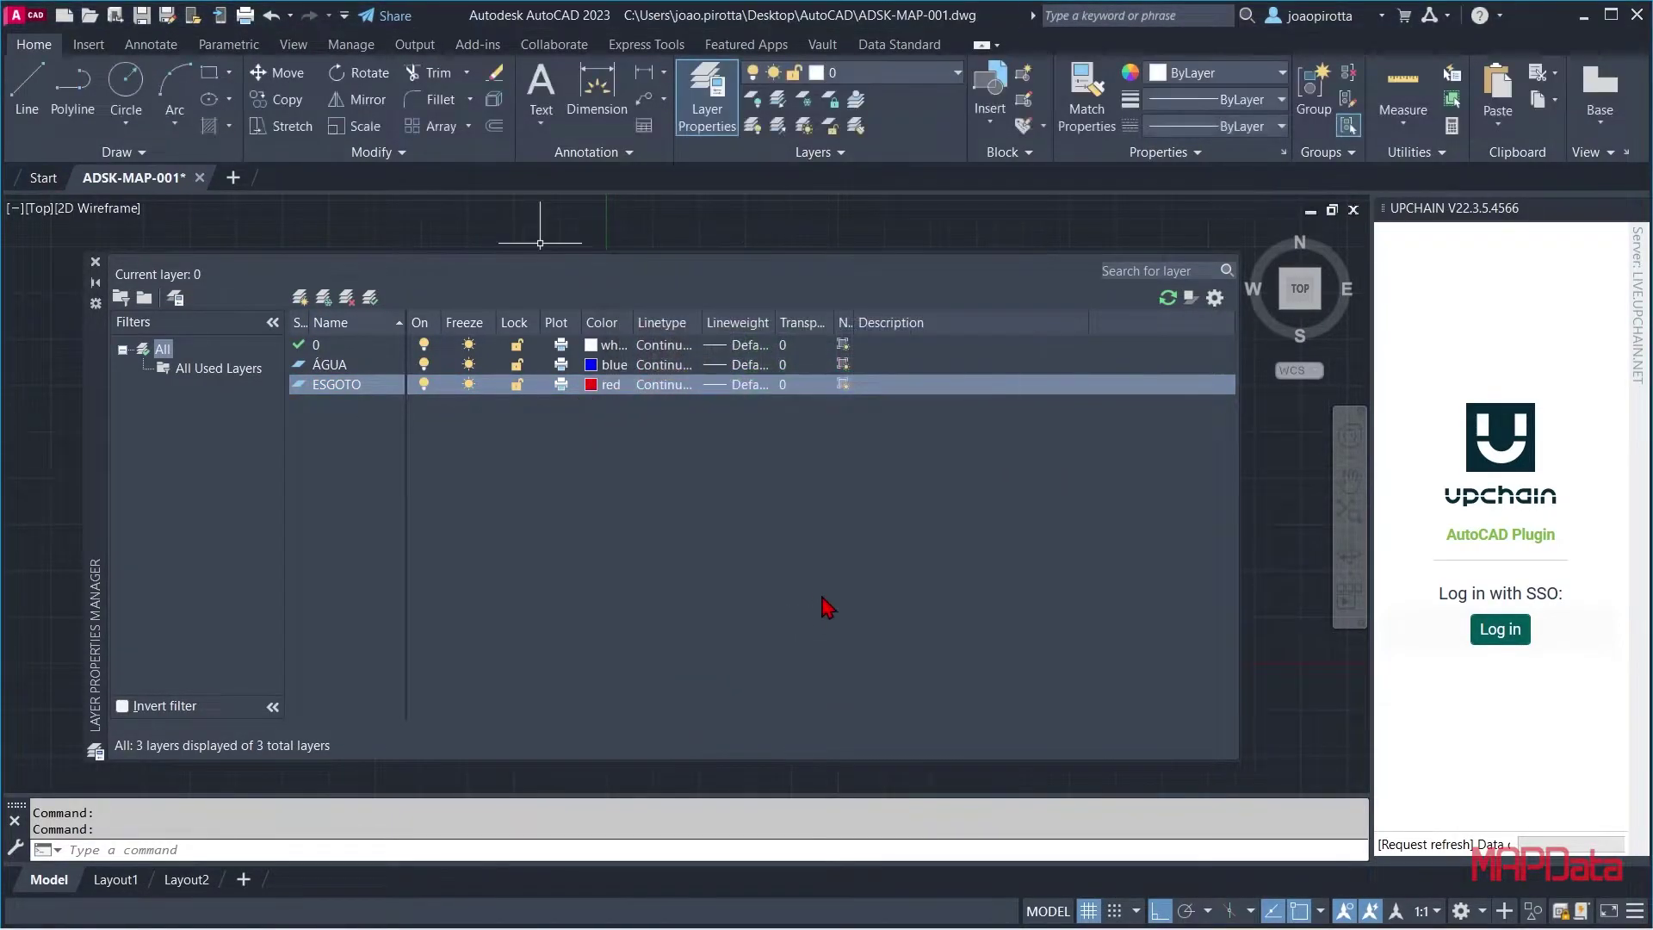
{"action": "left_click", "coordinate": [95, 263]}
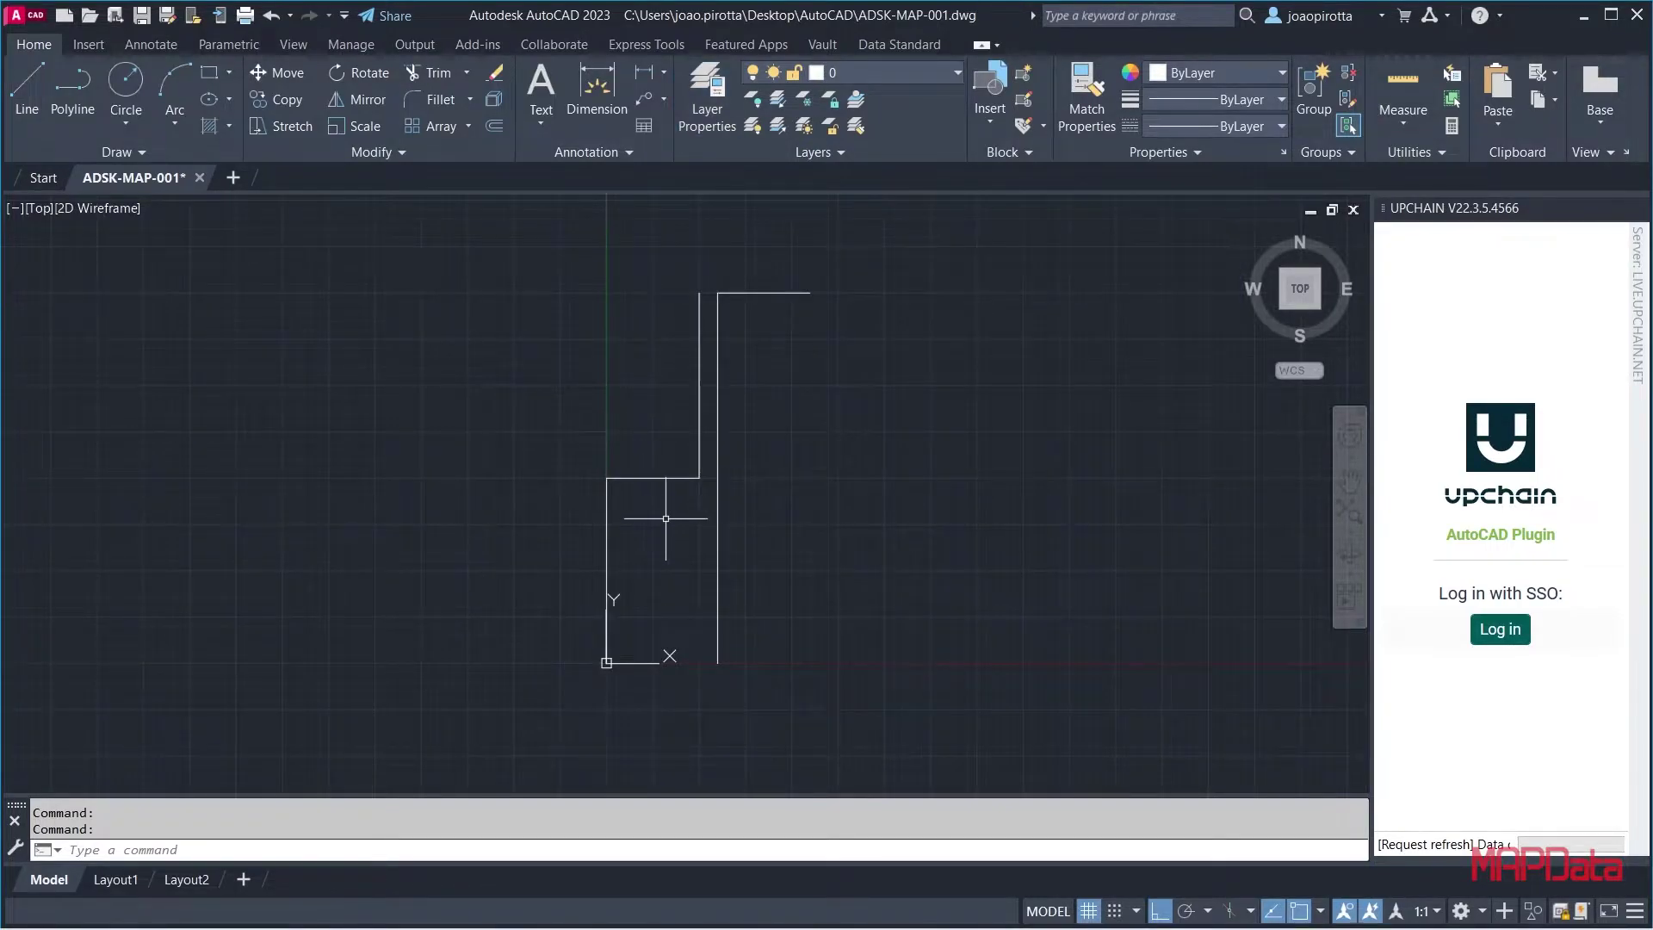
Move the left stepped pipeline onto the ÁGUA layer
{"action": "left_click", "coordinate": [704, 504]}
{"action": "left_click", "coordinate": [570, 413]}
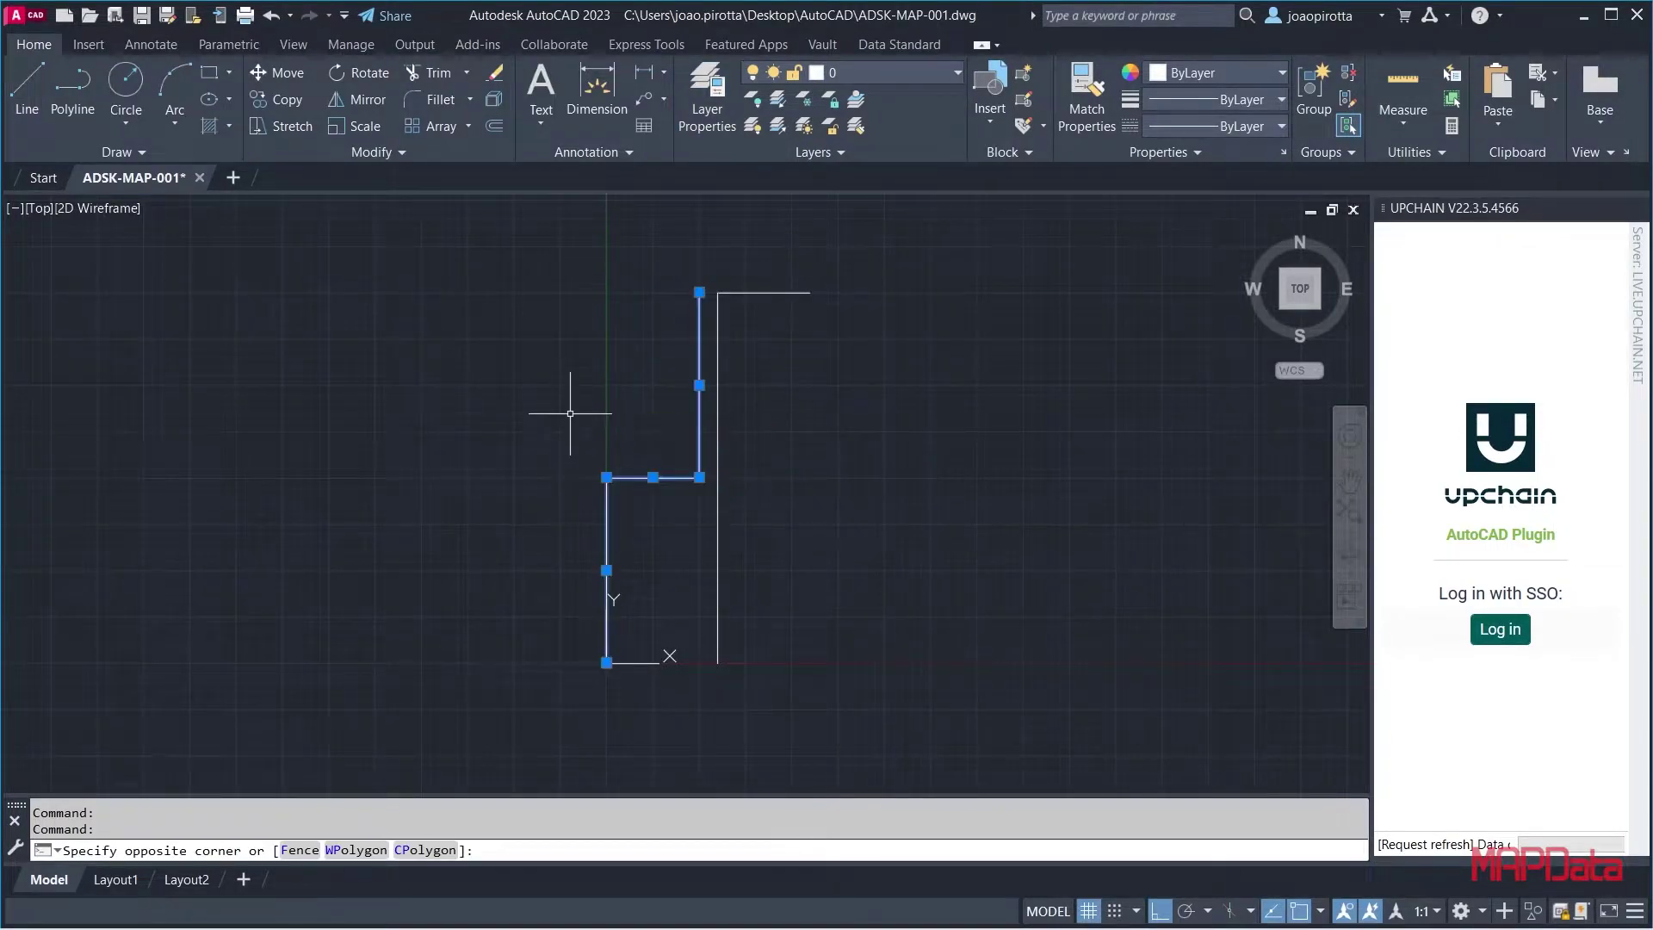
{"action": "left_click", "coordinate": [958, 73]}
{"action": "left_click", "coordinate": [853, 125]}
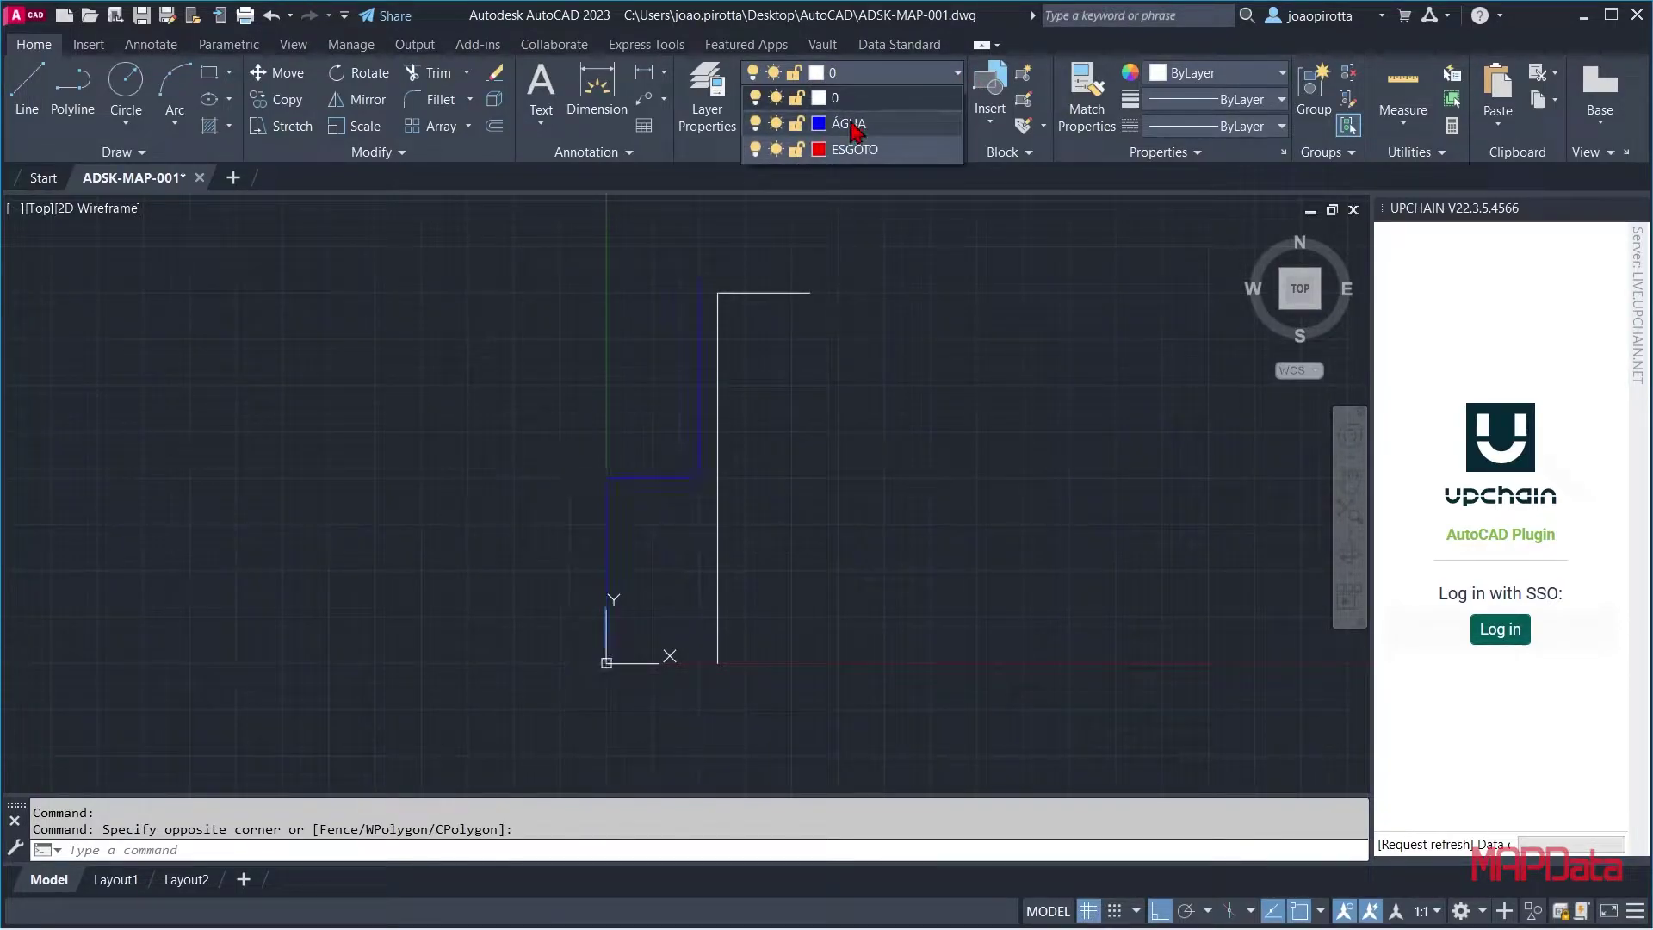
{"action": "key", "text": "Escape"}
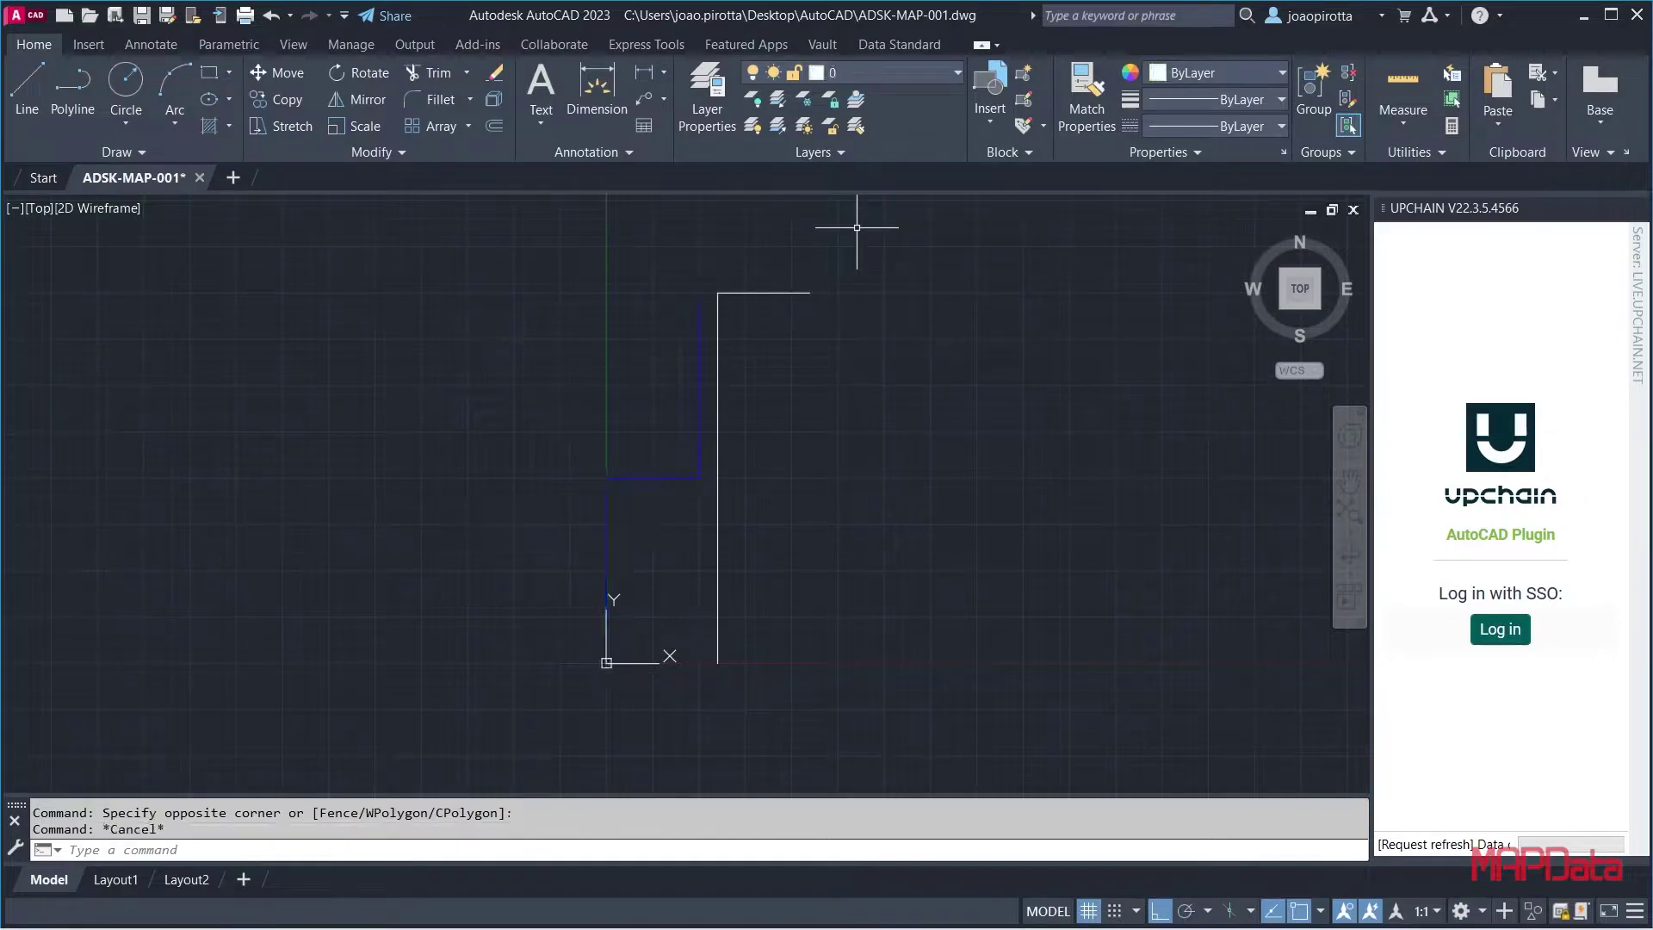
Move the right pipeline onto the ESGOTO layer
{"action": "left_click", "coordinate": [710, 272]}
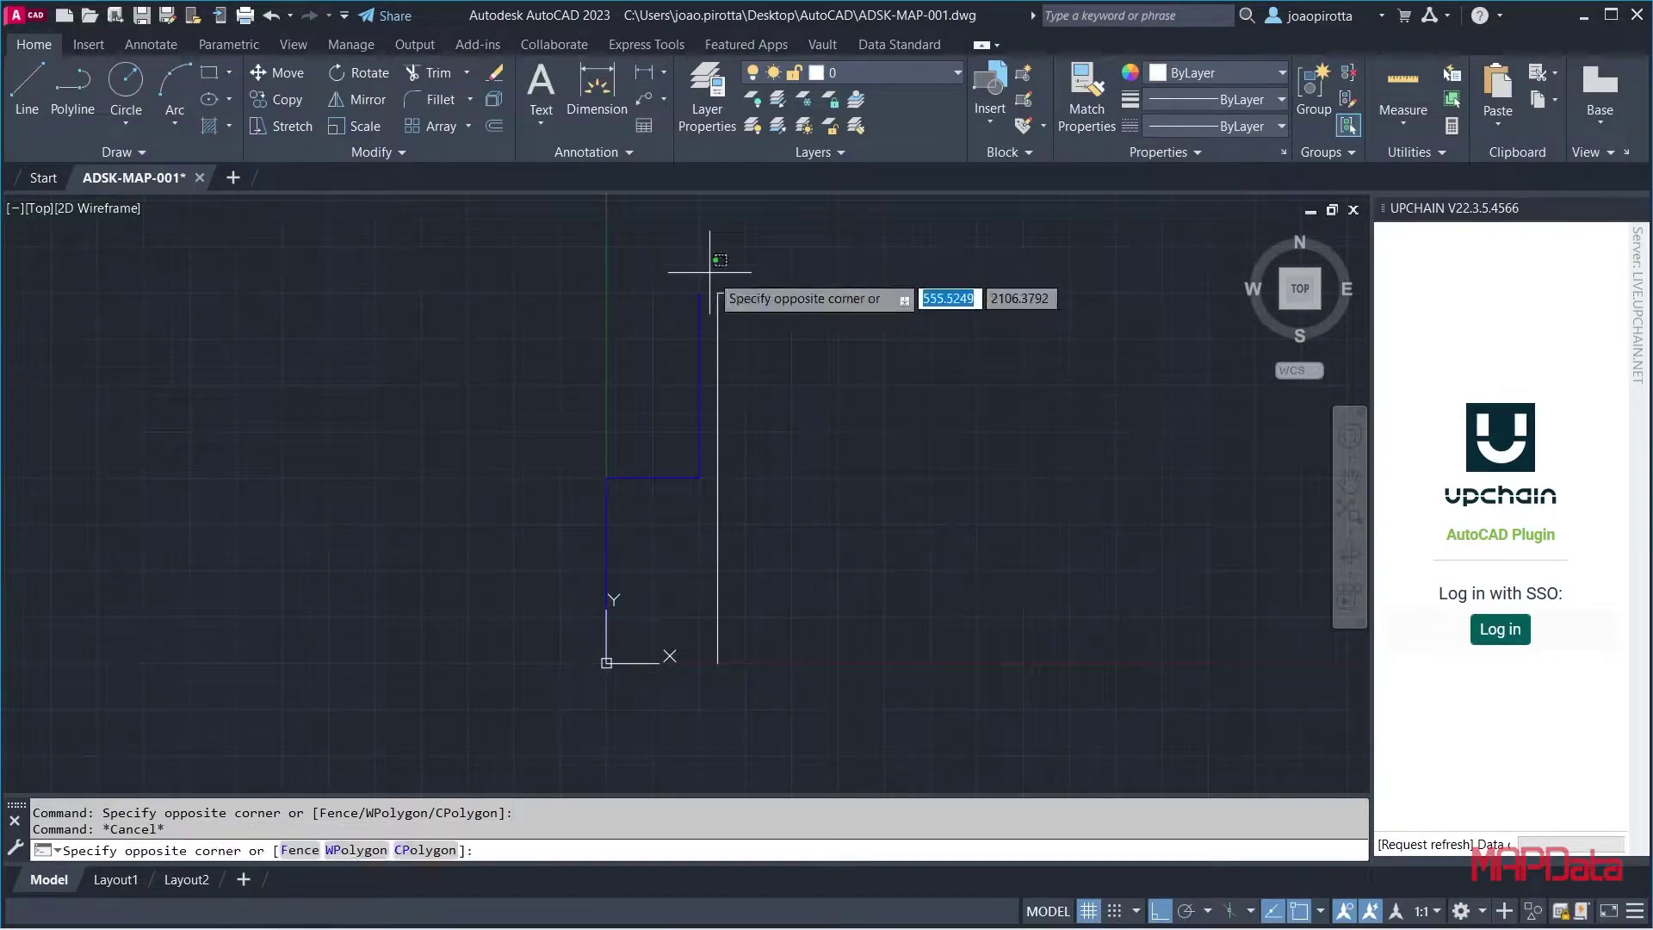
{"action": "left_click", "coordinate": [826, 688]}
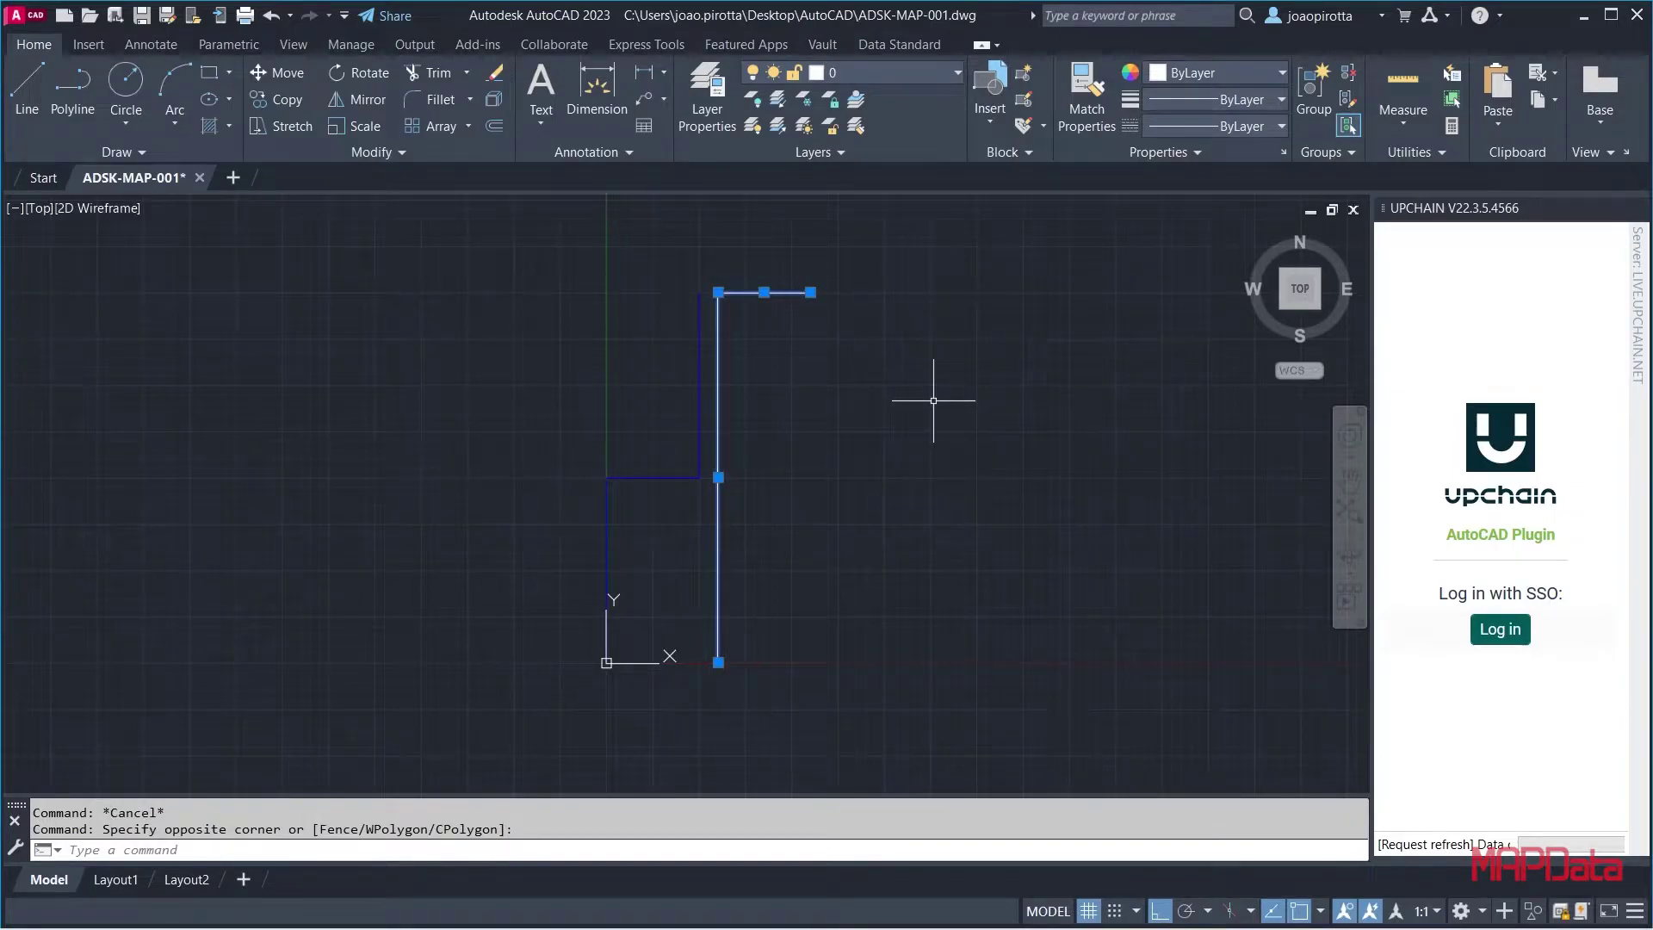
{"action": "left_click", "coordinate": [956, 74]}
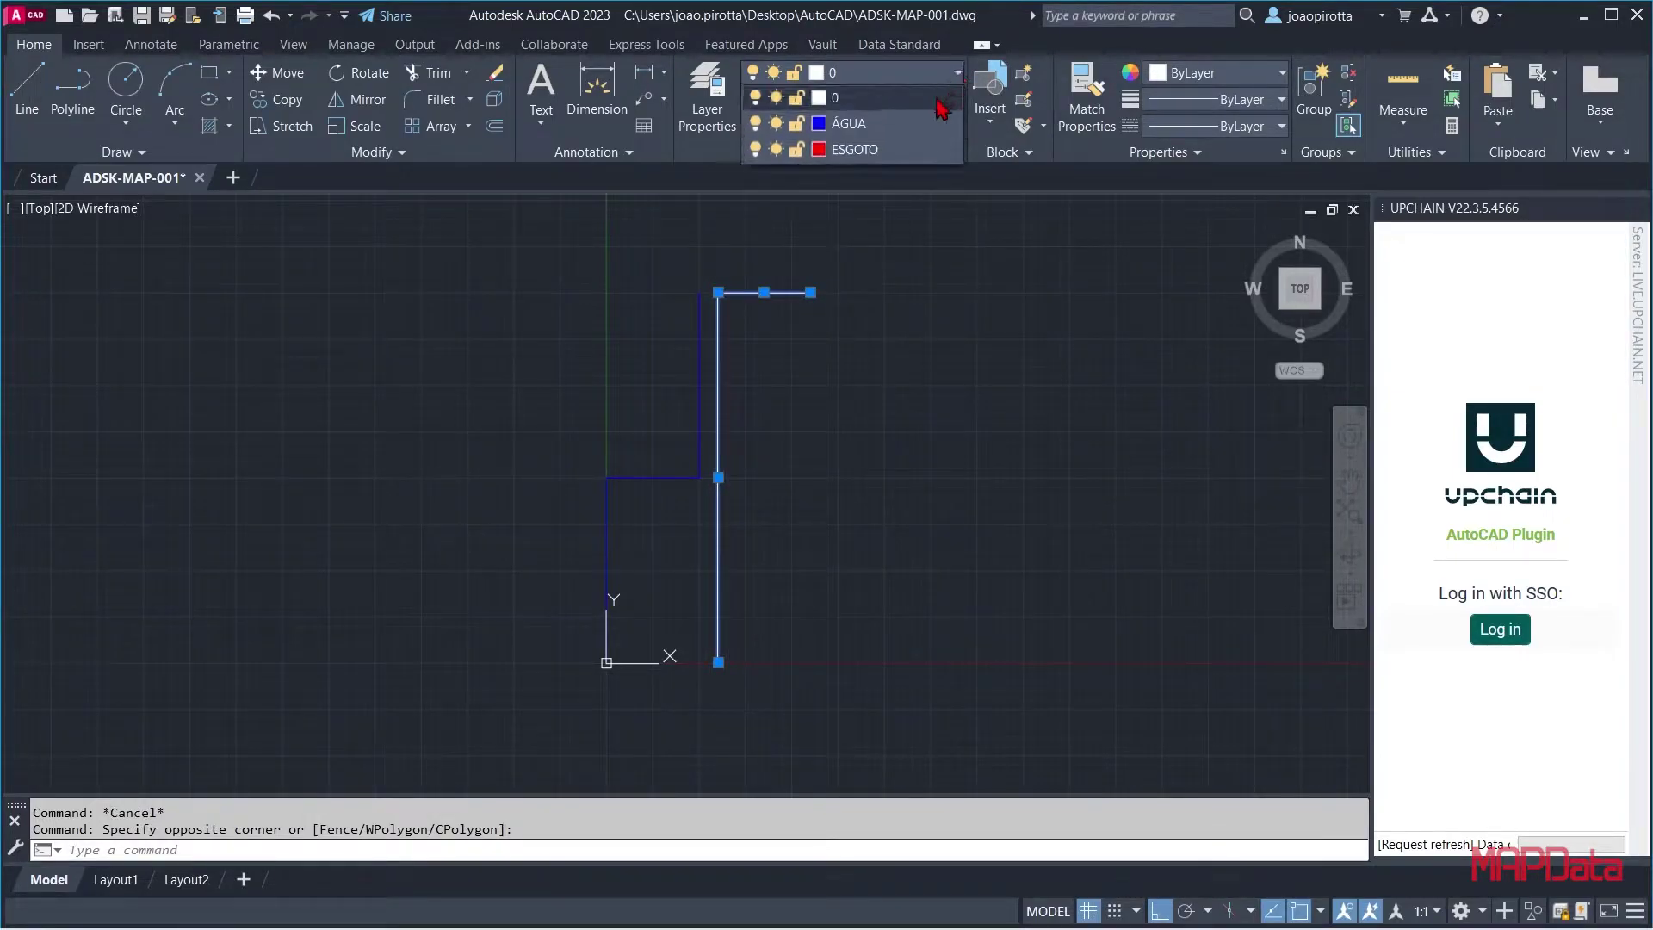
{"action": "left_click", "coordinate": [855, 149]}
{"action": "key", "text": "Escape"}
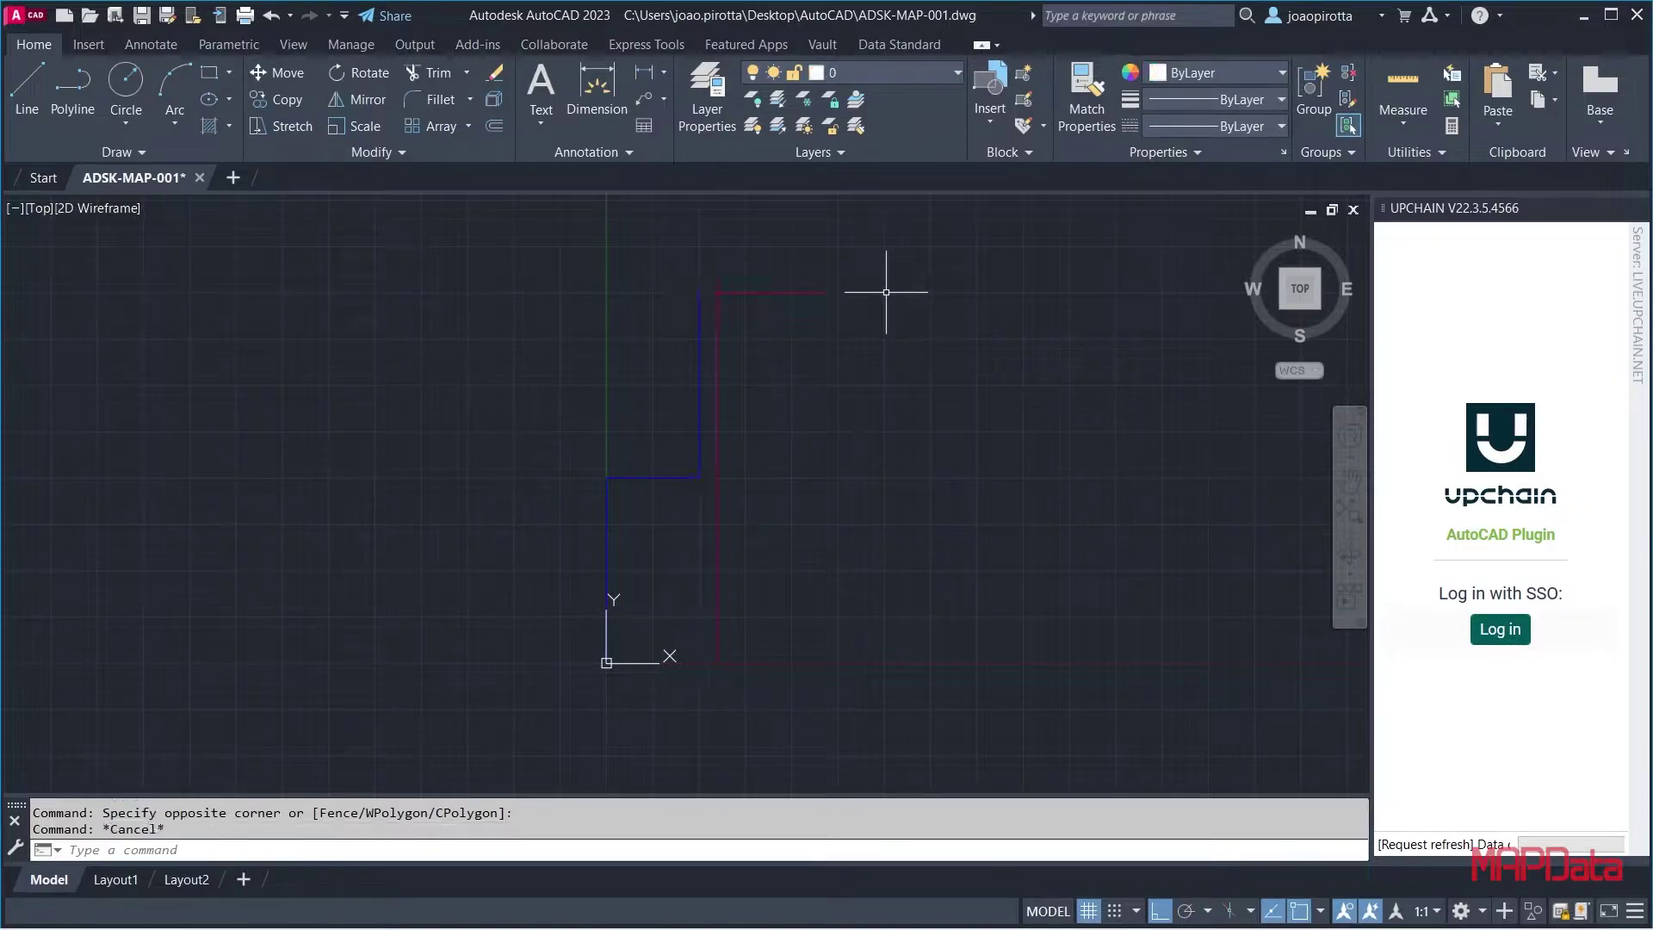
{"action": "scroll", "coordinate": [875, 312], "scroll_direction": "up", "scroll_amount": 2}
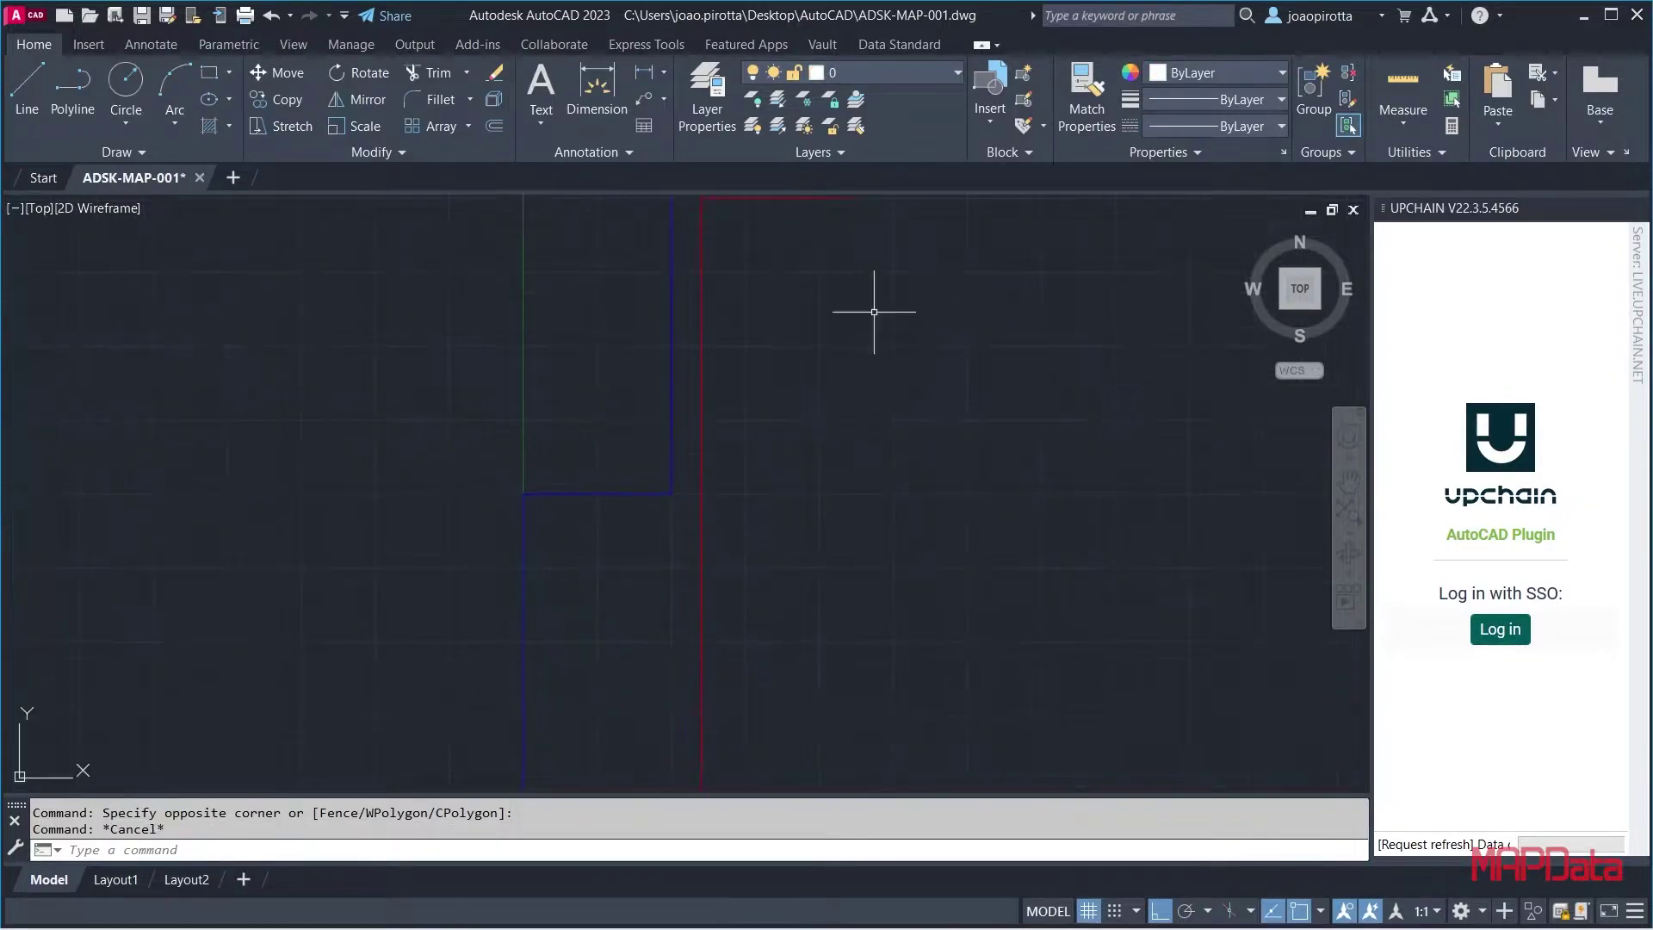
{"action": "middle_click", "coordinate": [874, 313]}
{"action": "middle_click", "coordinate": [874, 313]}
{"action": "scroll", "coordinate": [867, 319], "scroll_direction": "up", "scroll_amount": 2}
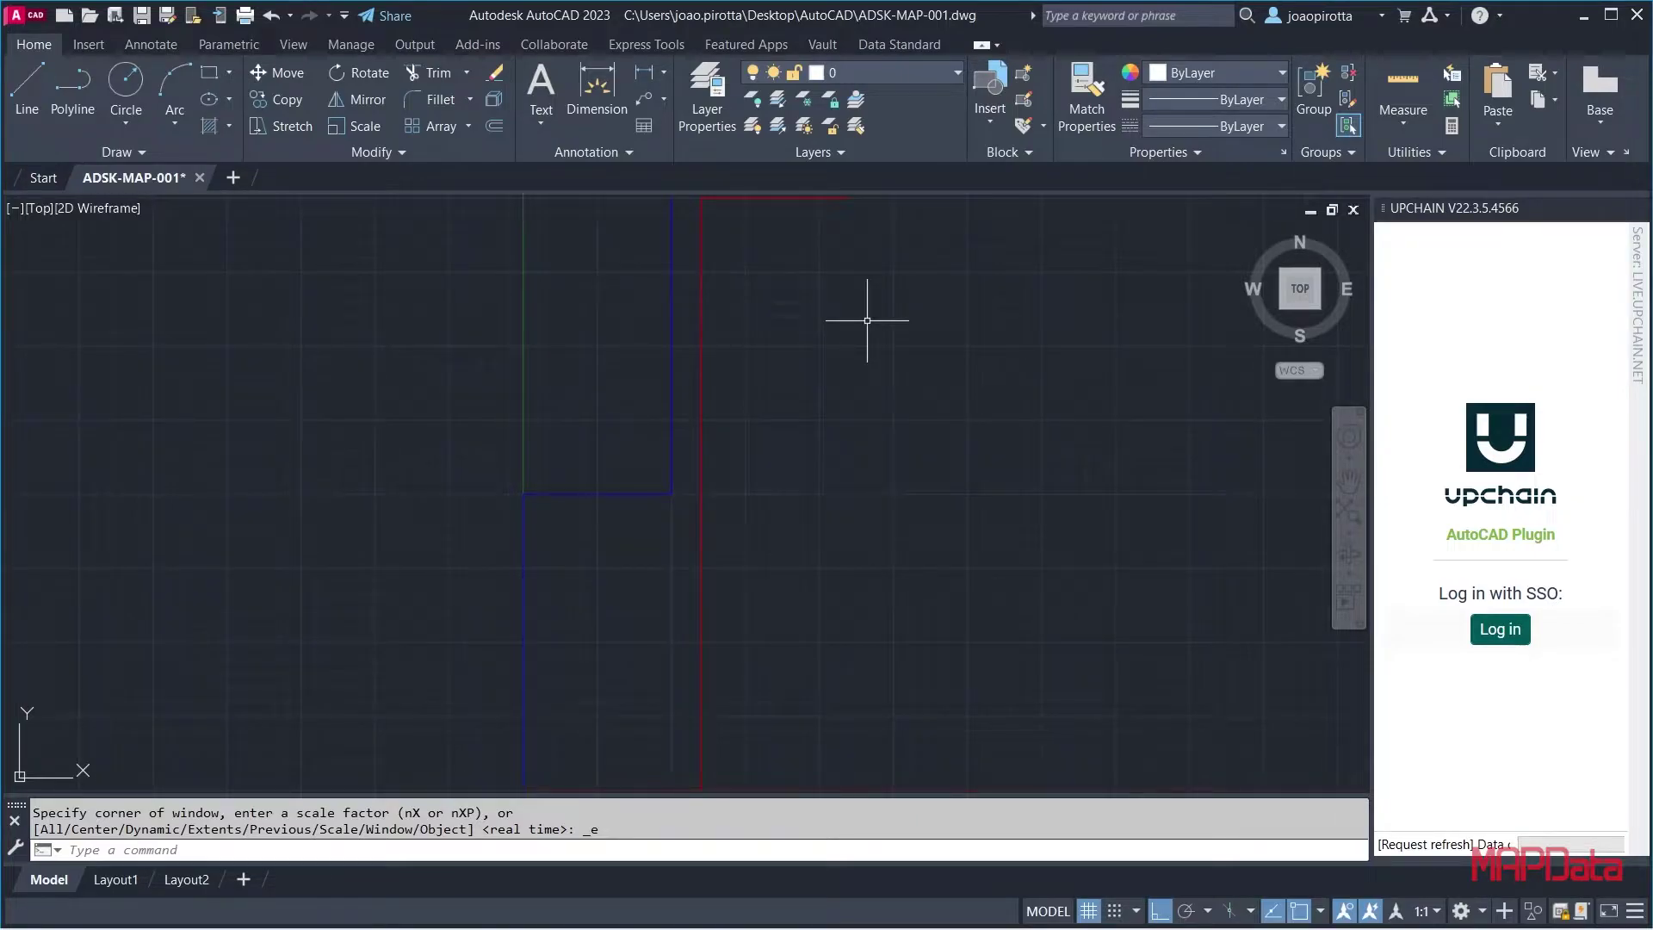
{"action": "scroll", "coordinate": [867, 321], "scroll_direction": "down", "scroll_amount": 2}
{"action": "middle_click_drag", "start_coordinate": [837, 342], "coordinate": [833, 375]}
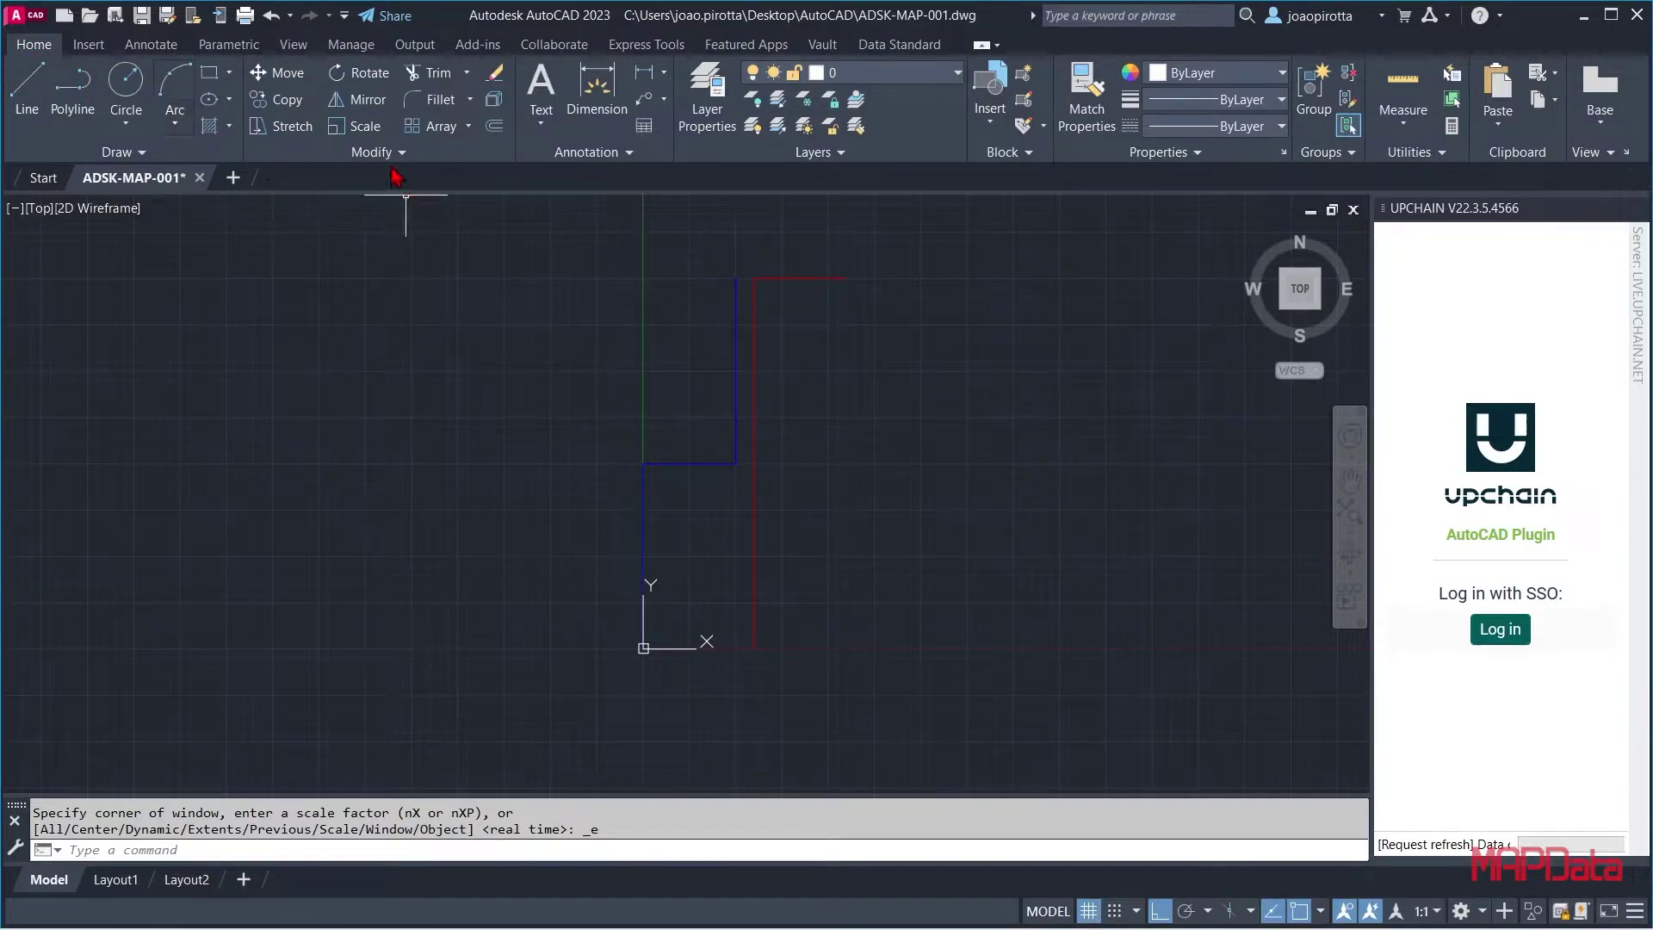
Start a fillet with radius 150 in Multiple mode
{"action": "left_click", "coordinate": [433, 103]}
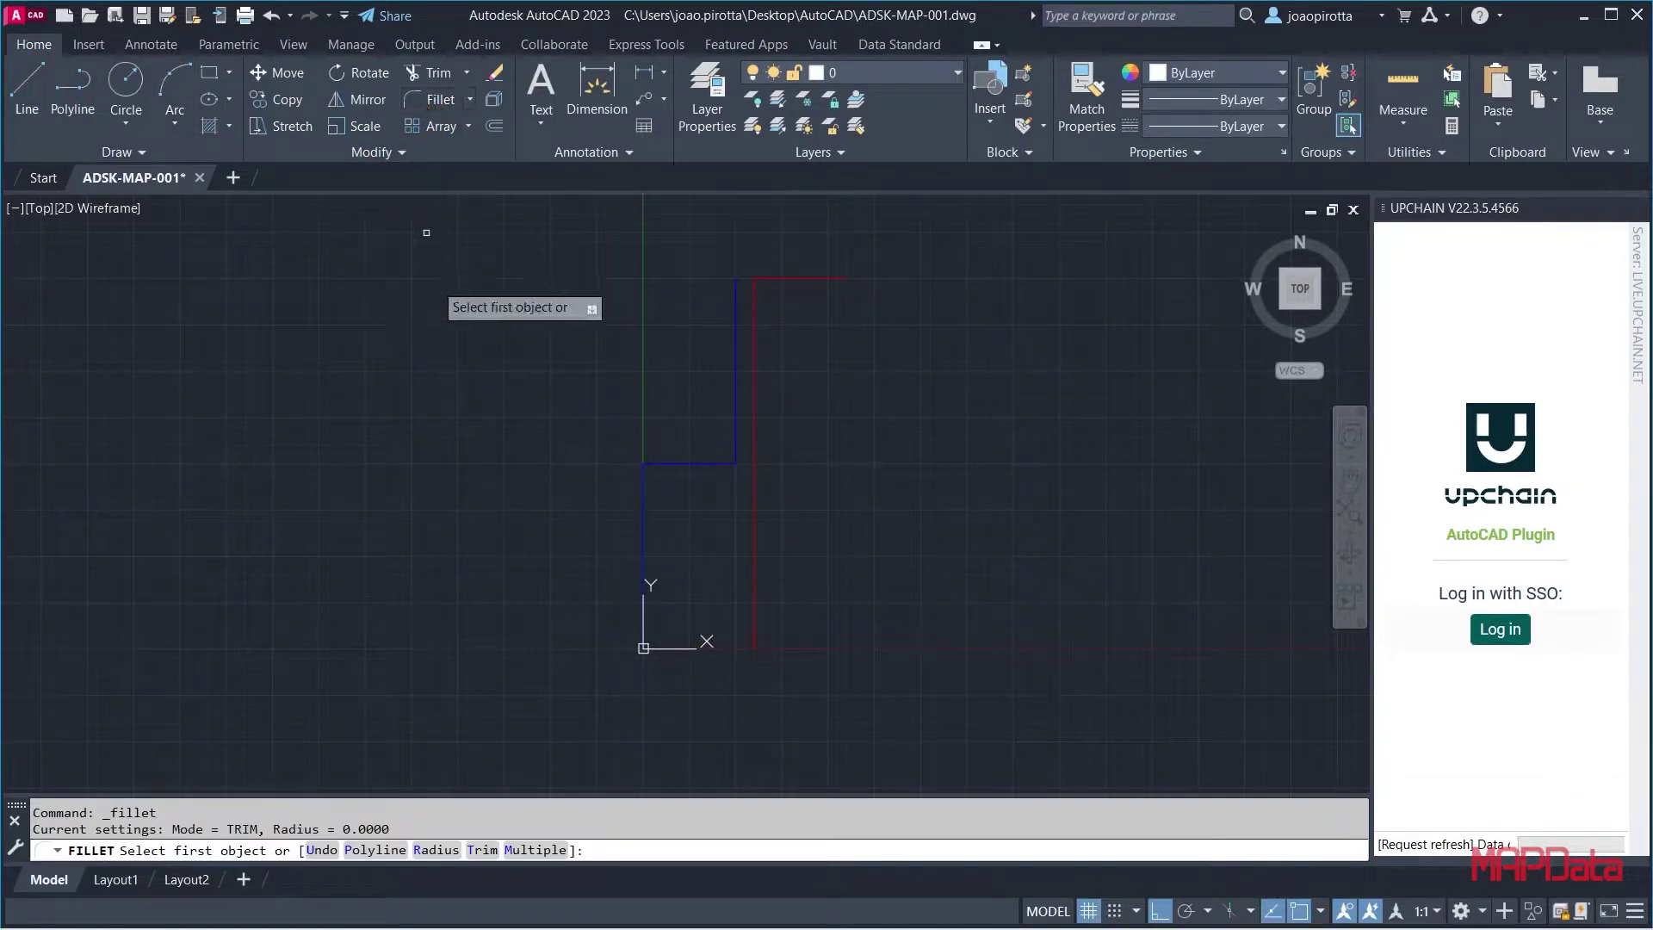
{"action": "left_click", "coordinate": [436, 850]}
{"action": "type", "text": "150"}
{"action": "key", "text": "Return"}
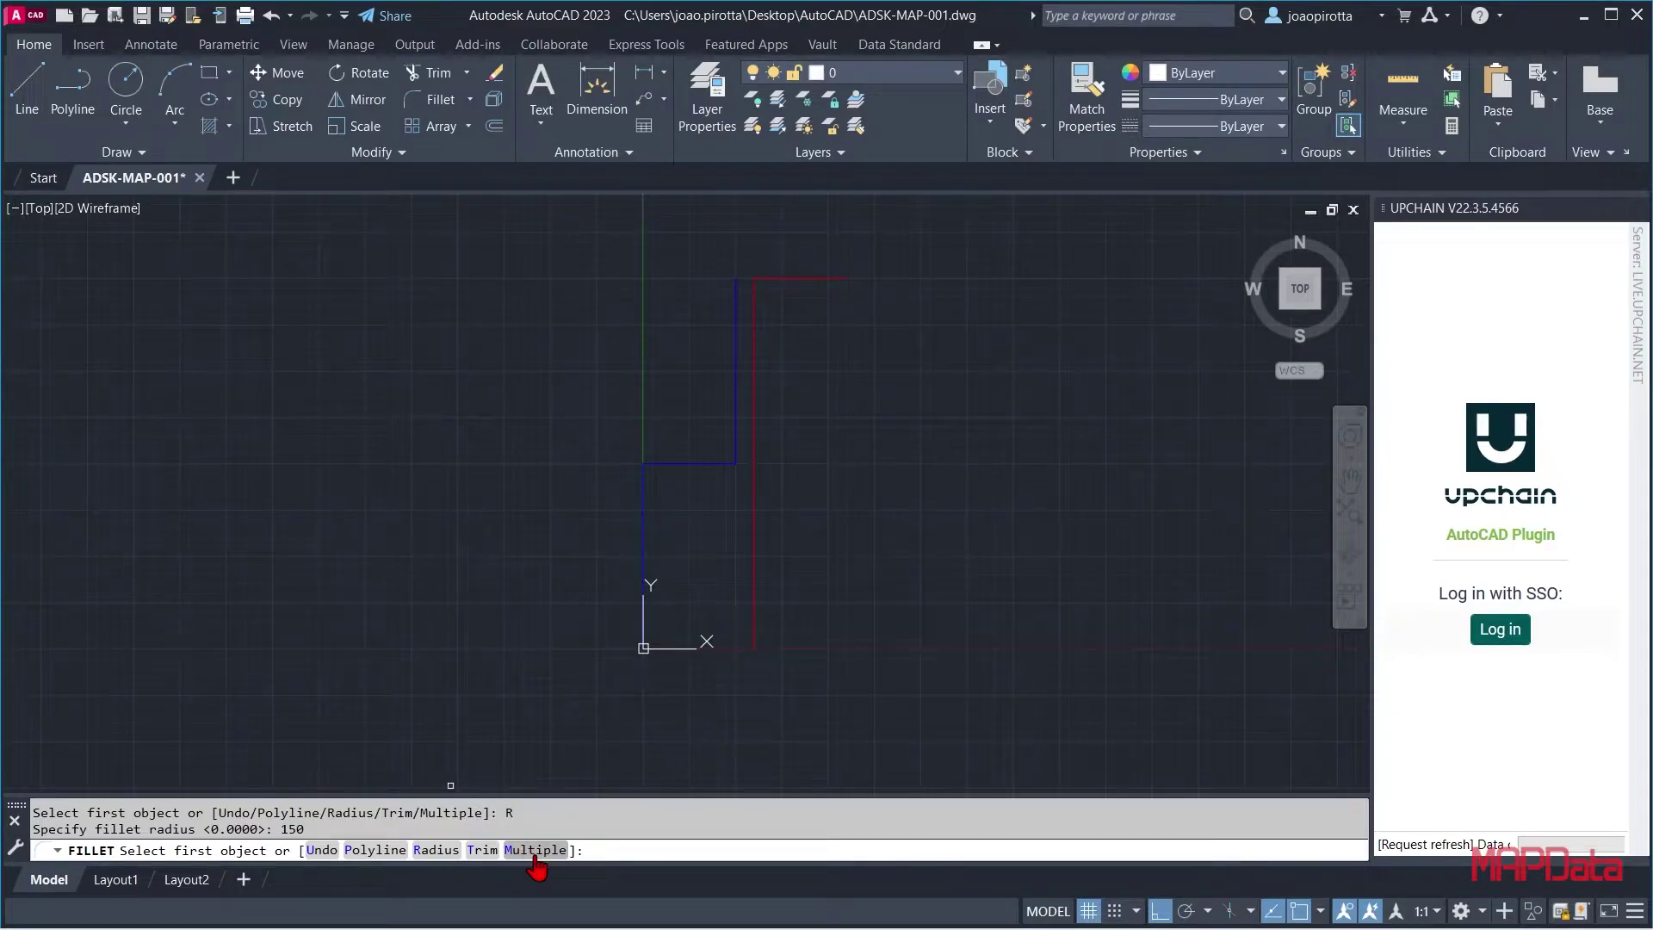
{"action": "left_click", "coordinate": [534, 850]}
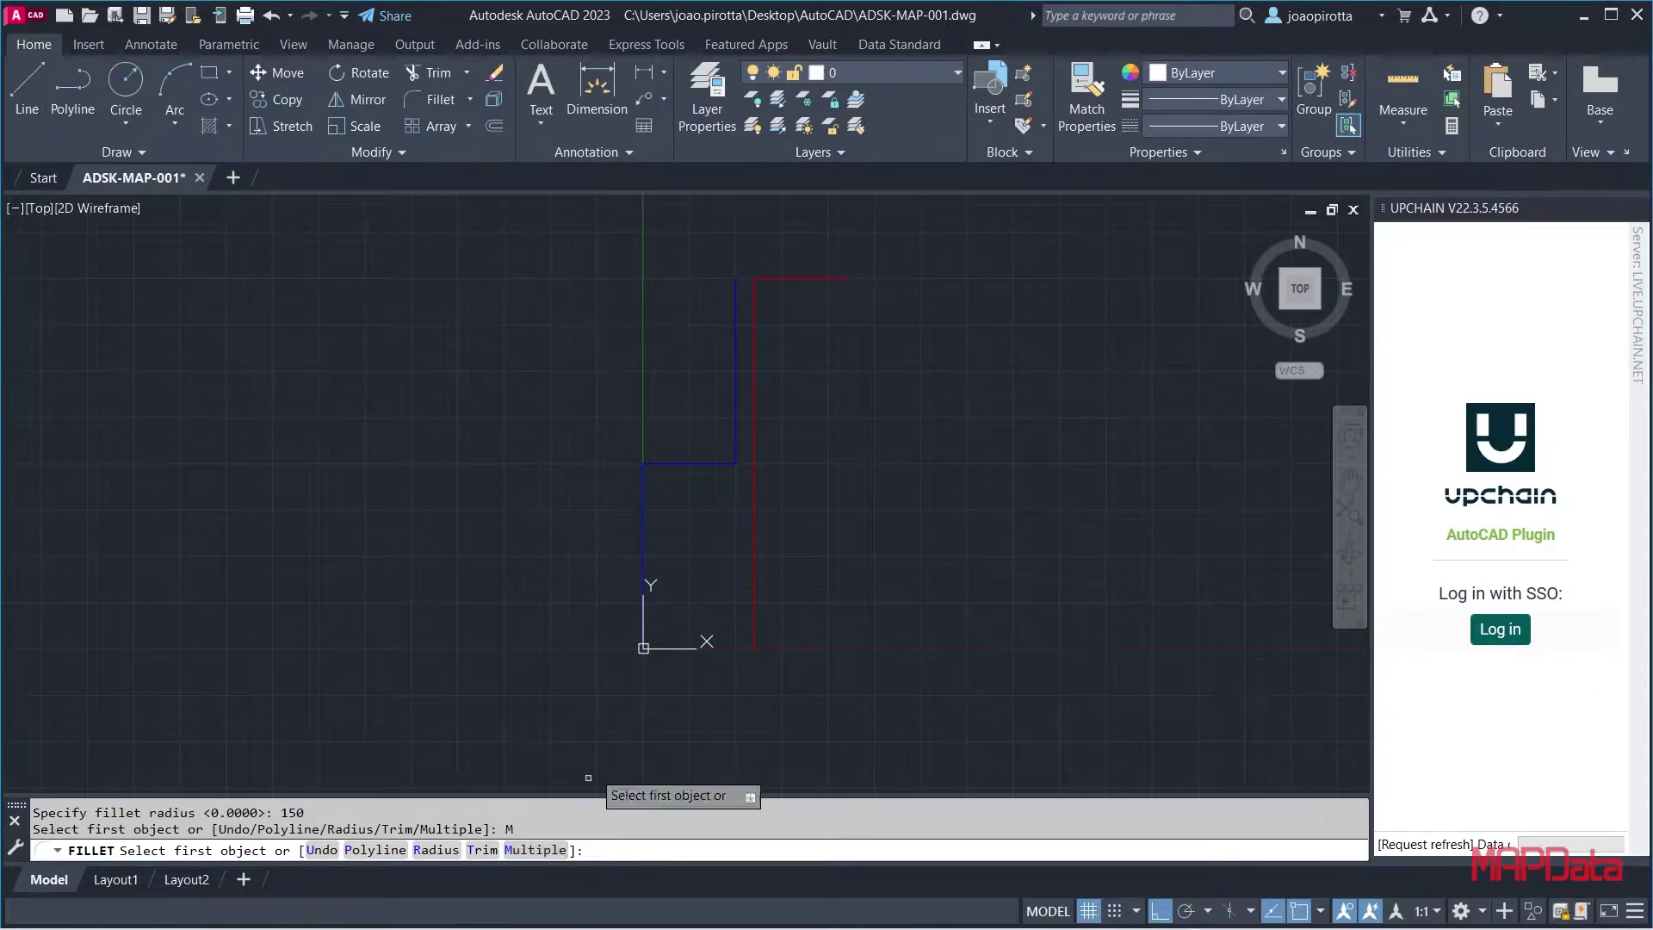
Fillet the two bends of the blue pipeline and the top corner of the red pipeline
{"action": "left_click", "coordinate": [644, 517]}
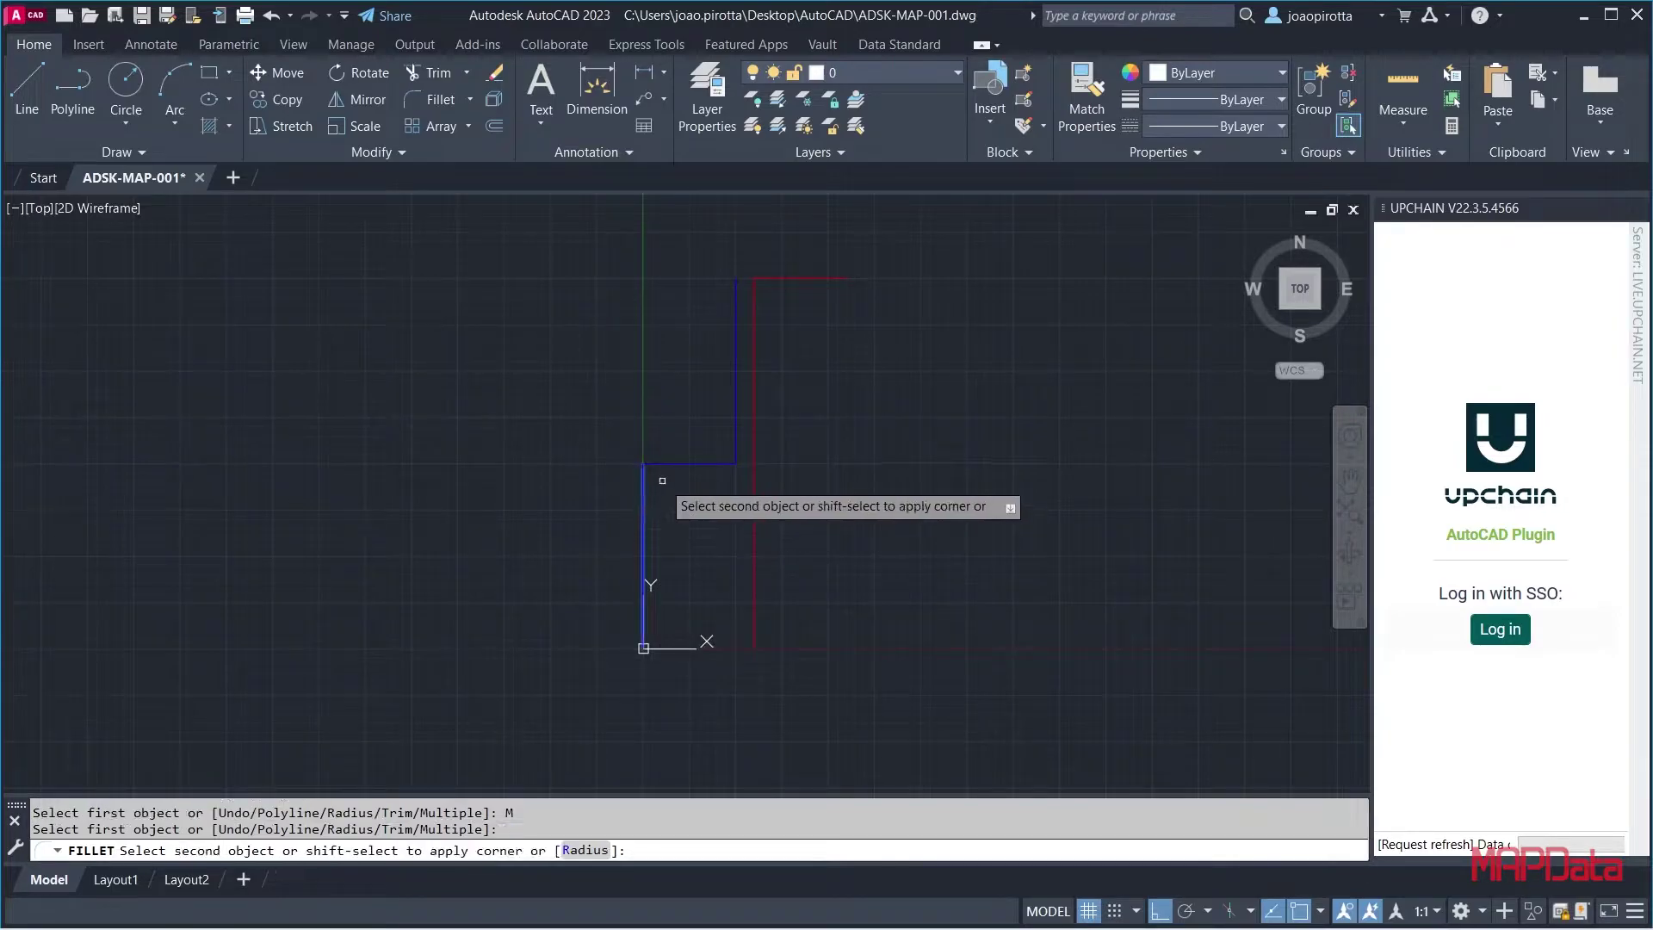
{"action": "left_click", "coordinate": [674, 464]}
{"action": "left_click", "coordinate": [711, 465]}
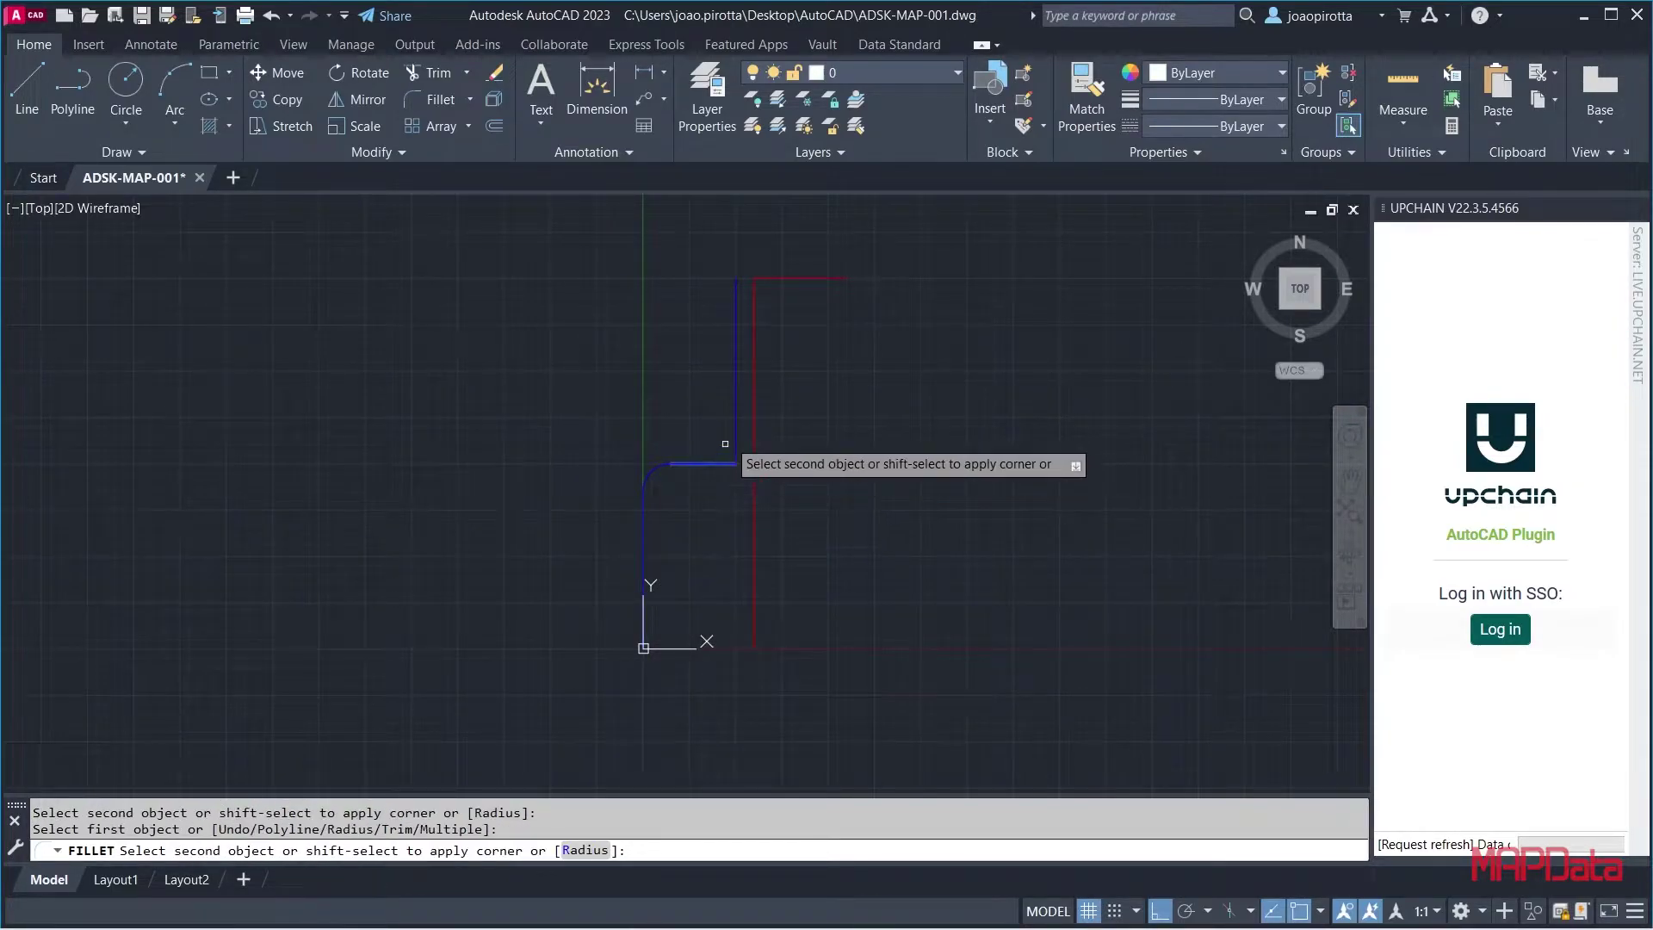
{"action": "left_click", "coordinate": [738, 420]}
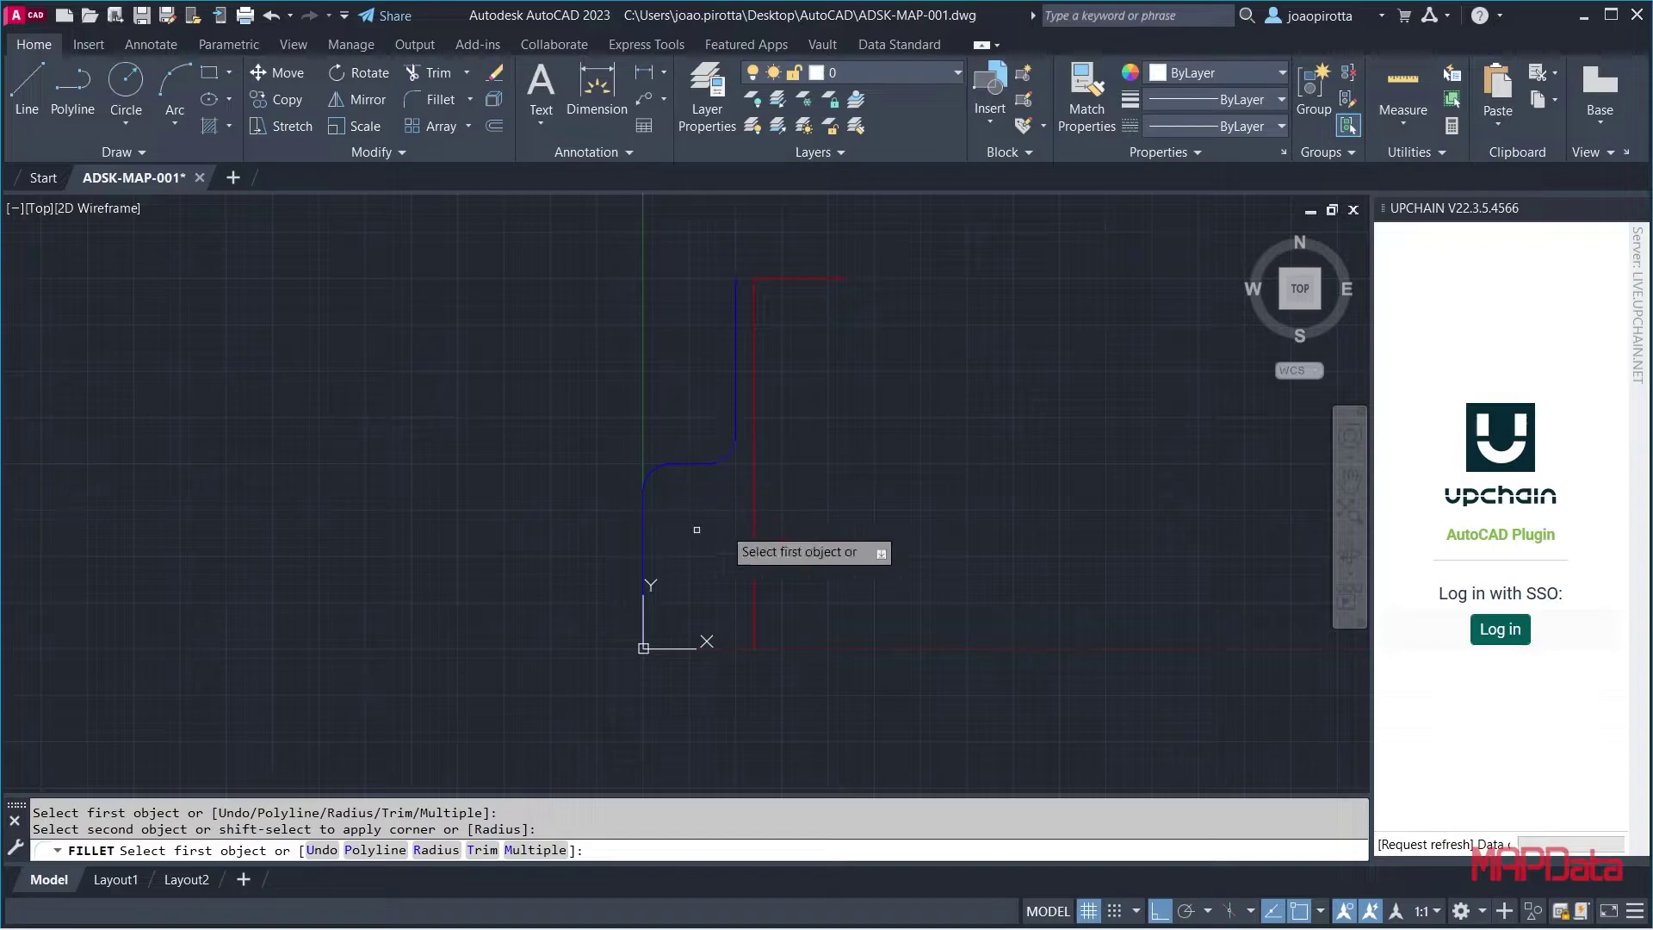
{"action": "left_click", "coordinate": [753, 332]}
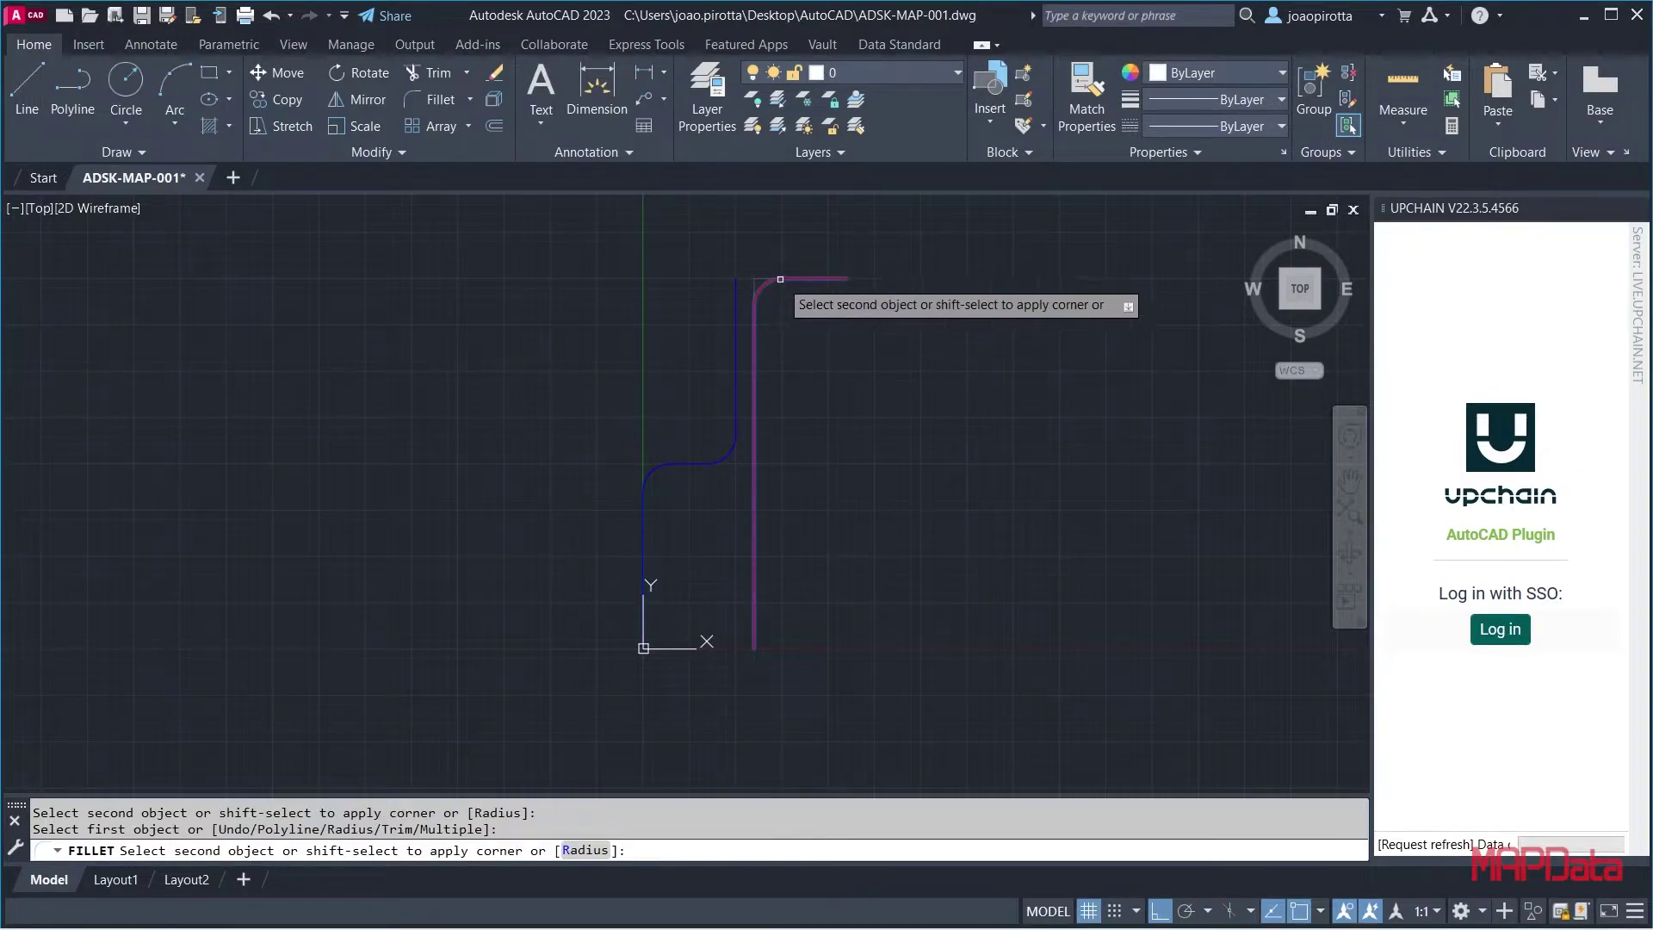
{"action": "left_click", "coordinate": [780, 278]}
{"action": "key", "text": "Return"}
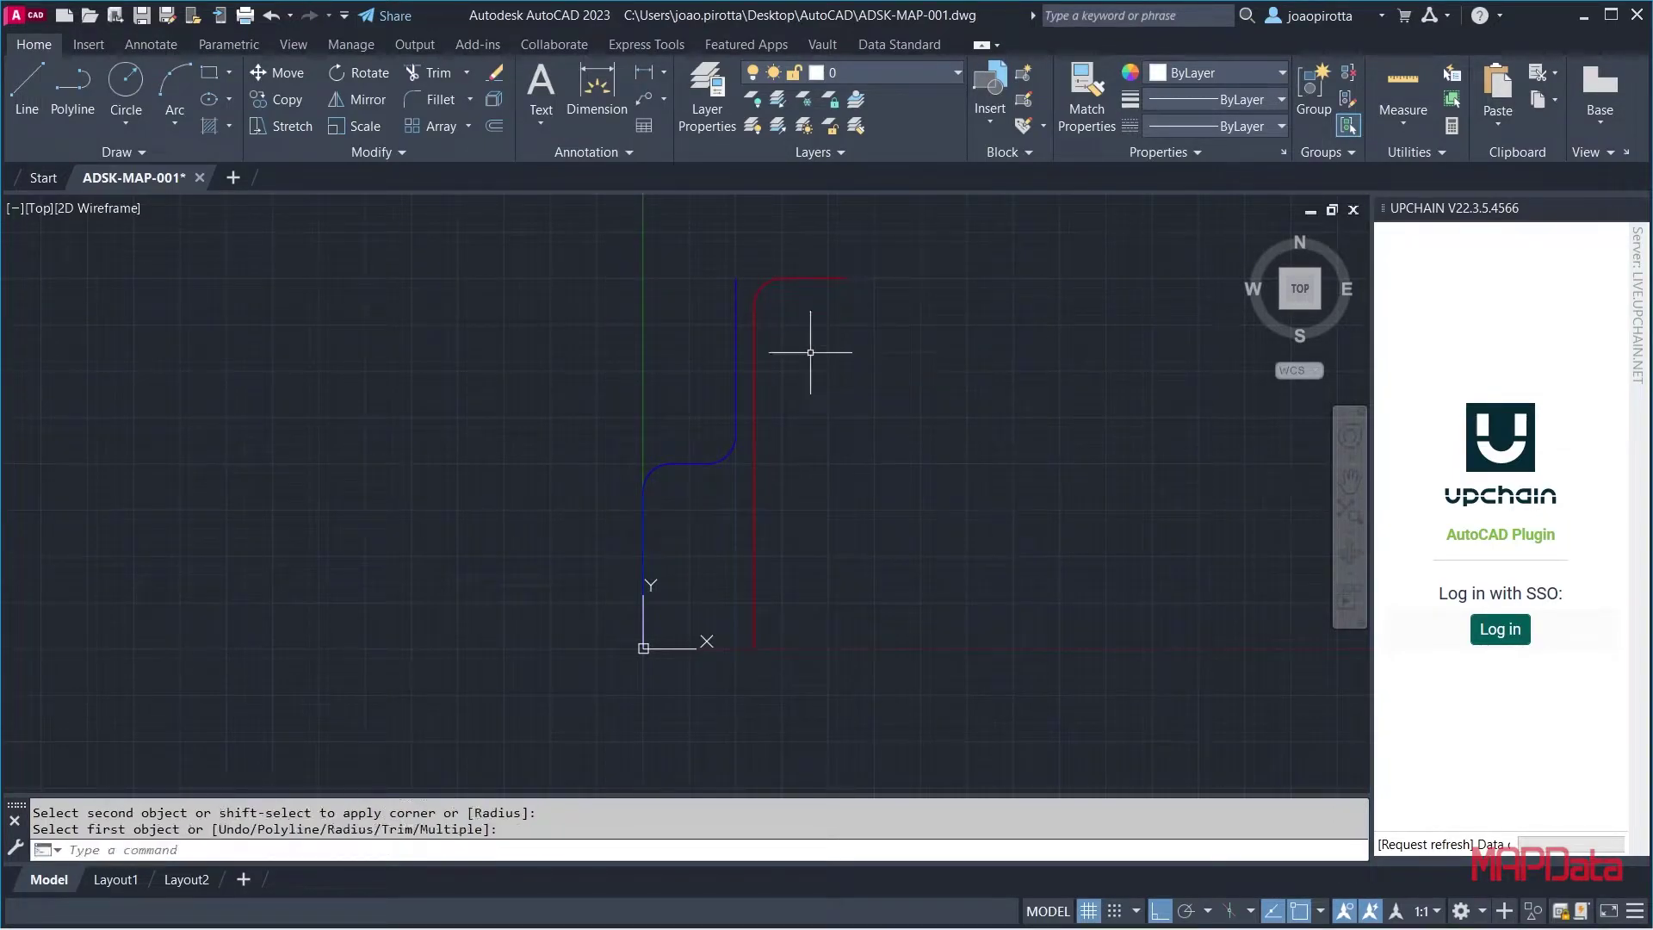
{"action": "middle_click", "coordinate": [810, 353]}
{"action": "middle_click", "coordinate": [810, 352]}
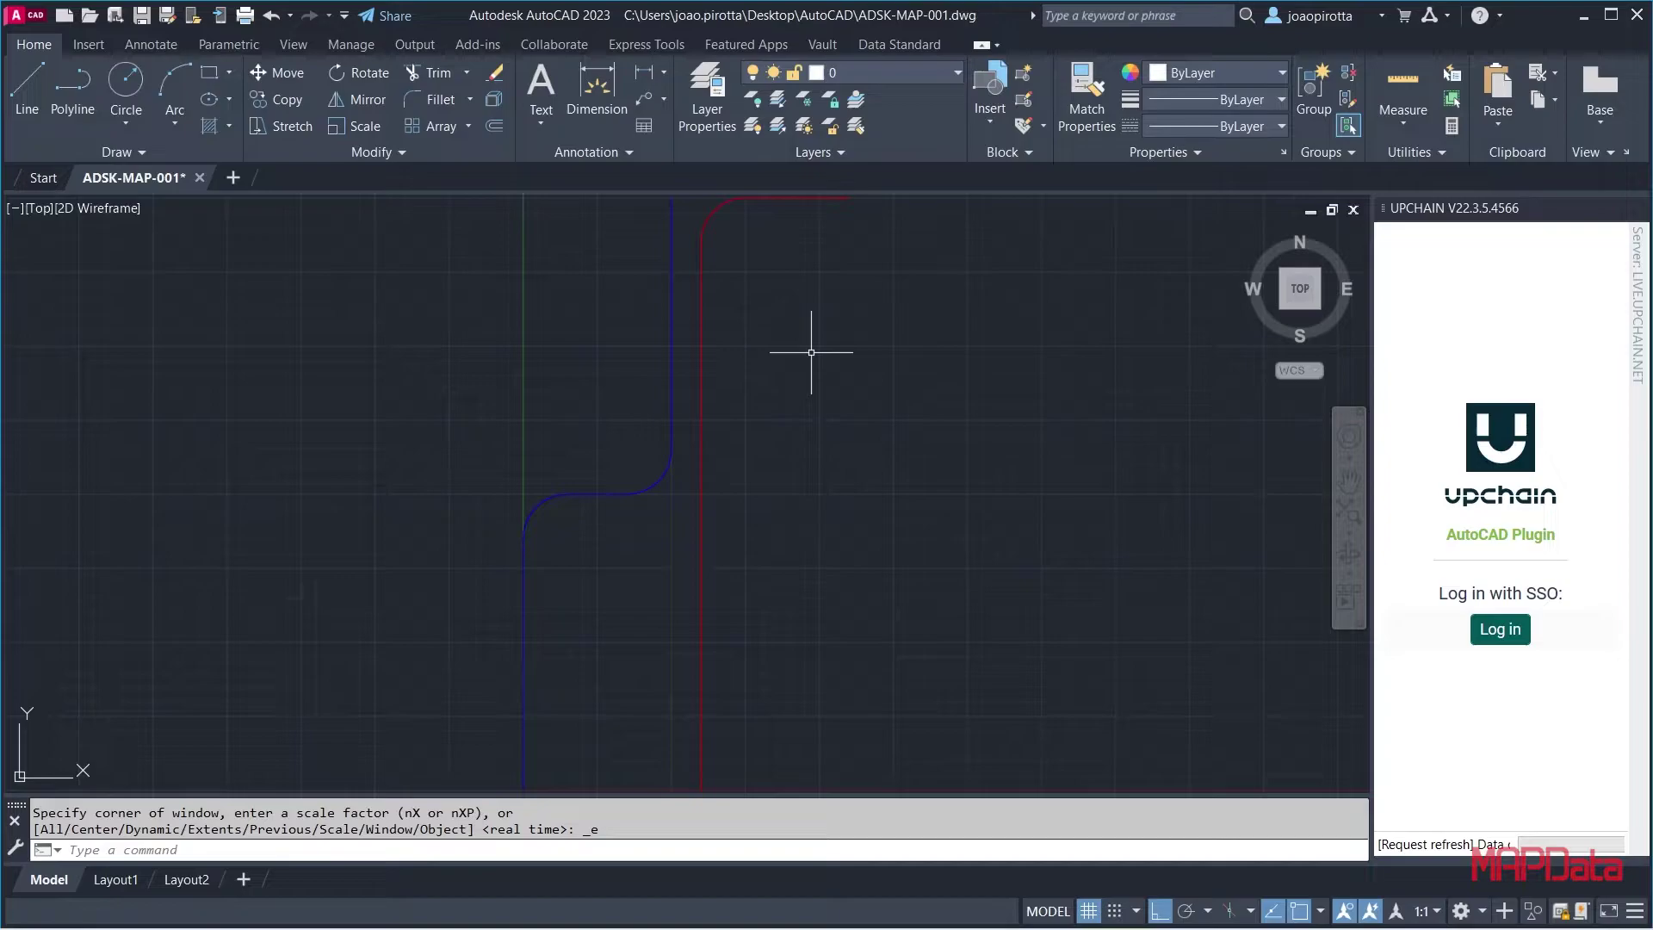
Begin a new Extract Data wizard run, naming the file ADSK-MAP-001.dxe in the AutoCAD folder
{"action": "left_click", "coordinate": [138, 48]}
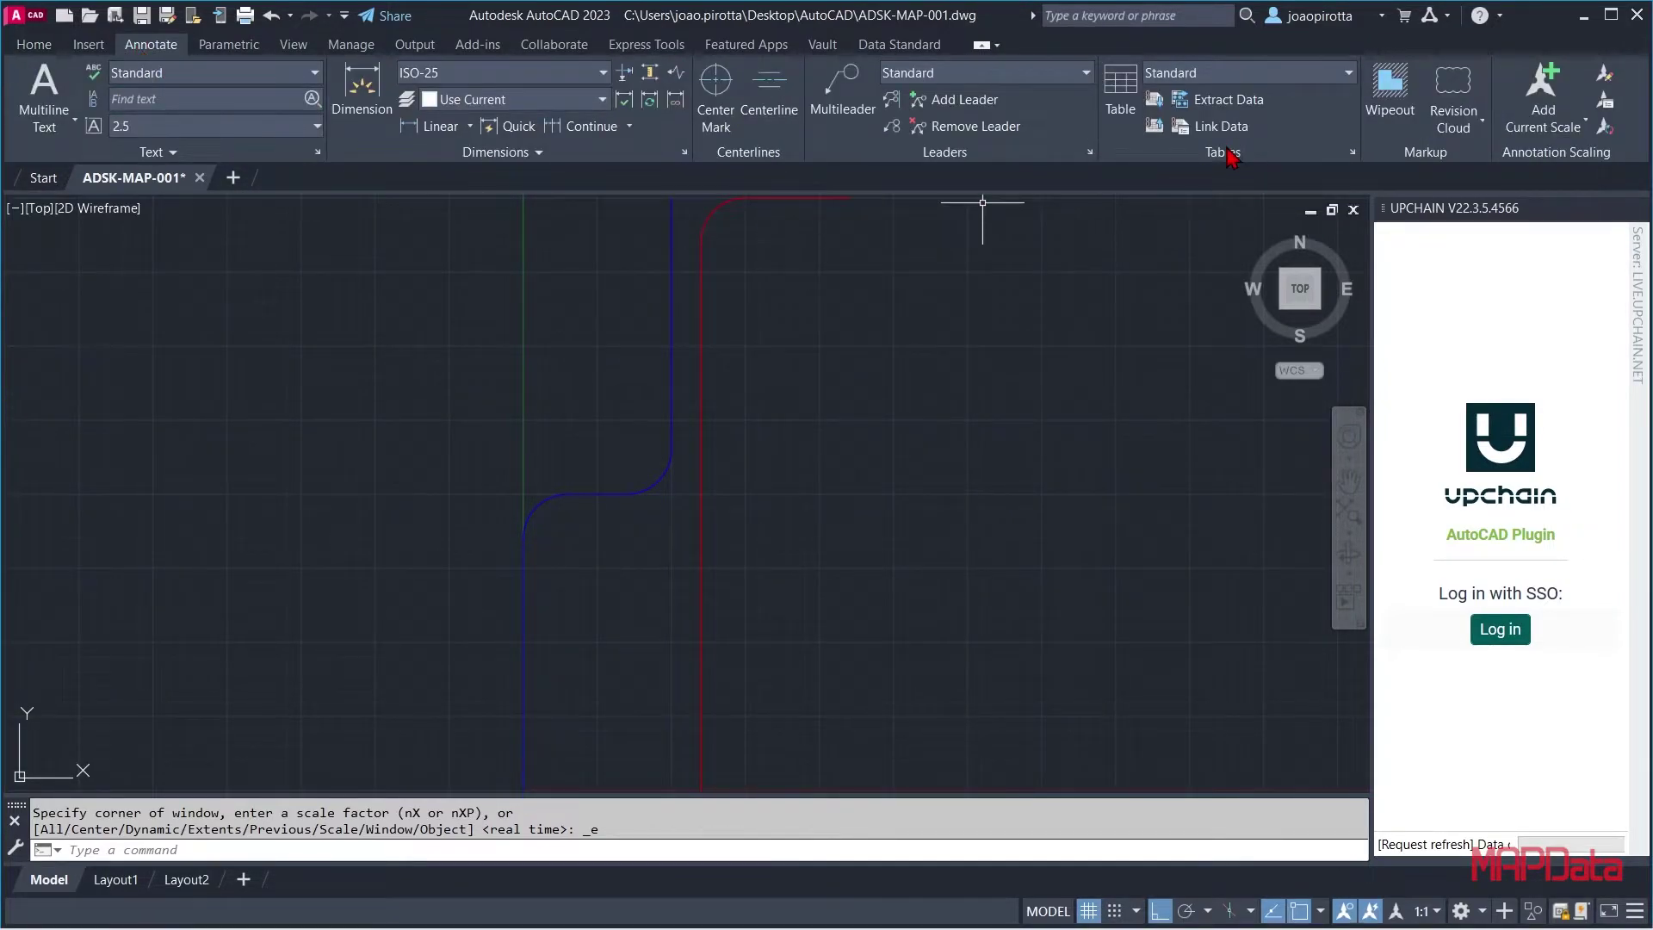
{"action": "left_click", "coordinate": [1222, 102]}
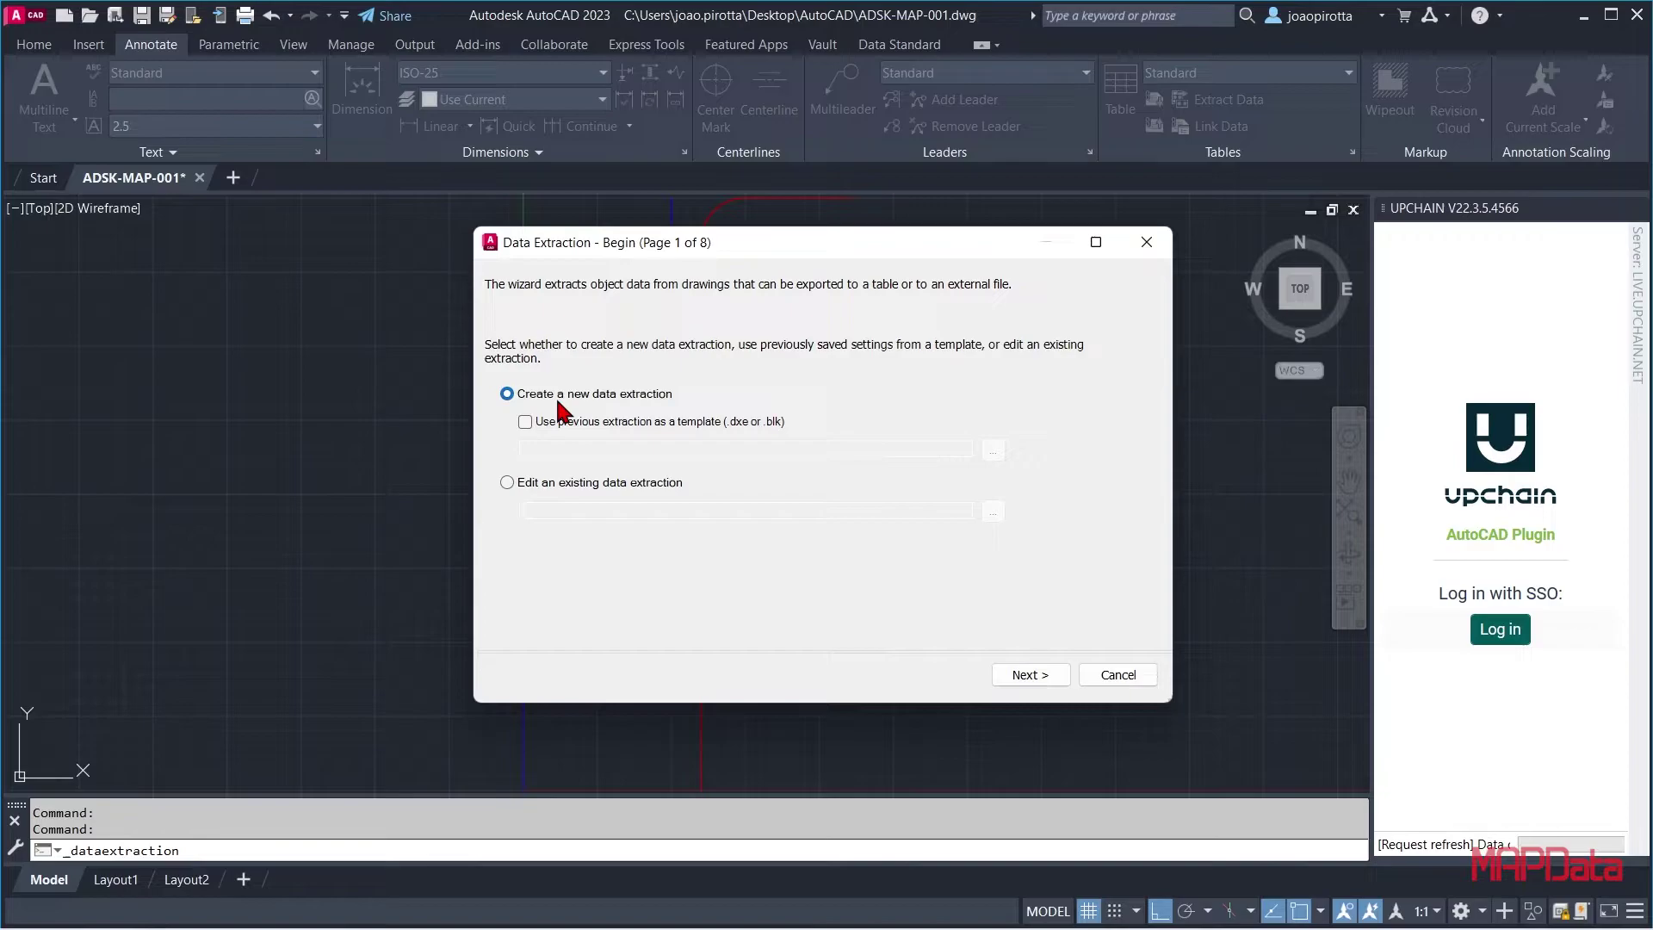
{"action": "left_click", "coordinate": [1024, 677]}
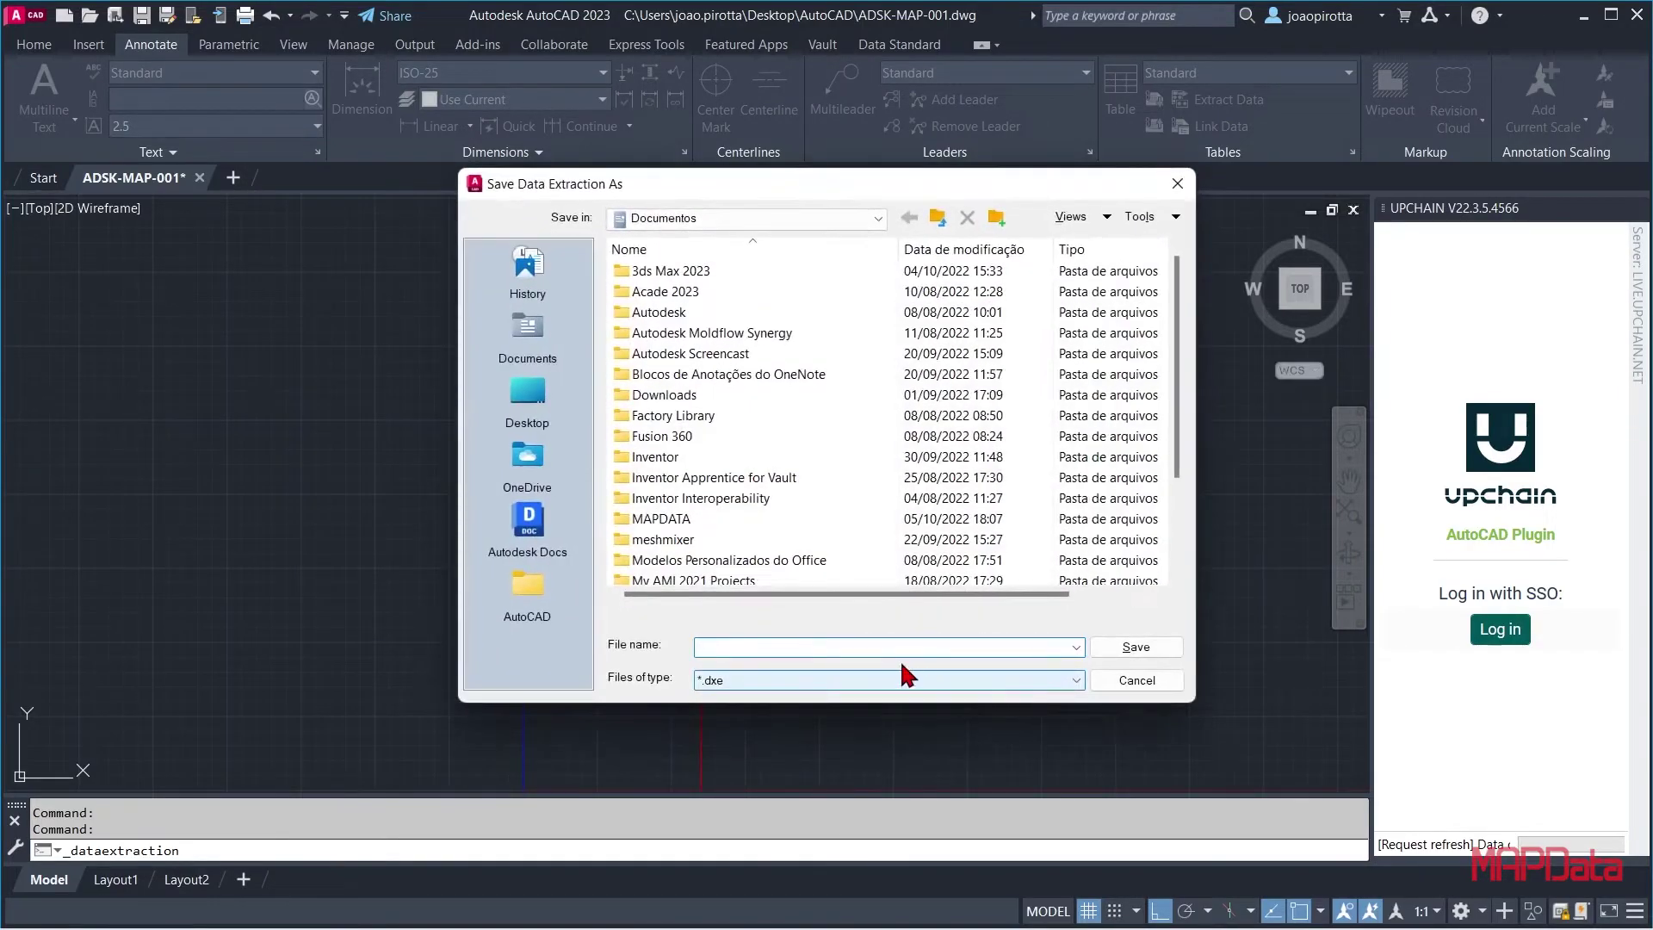
{"action": "left_click", "coordinate": [528, 585]}
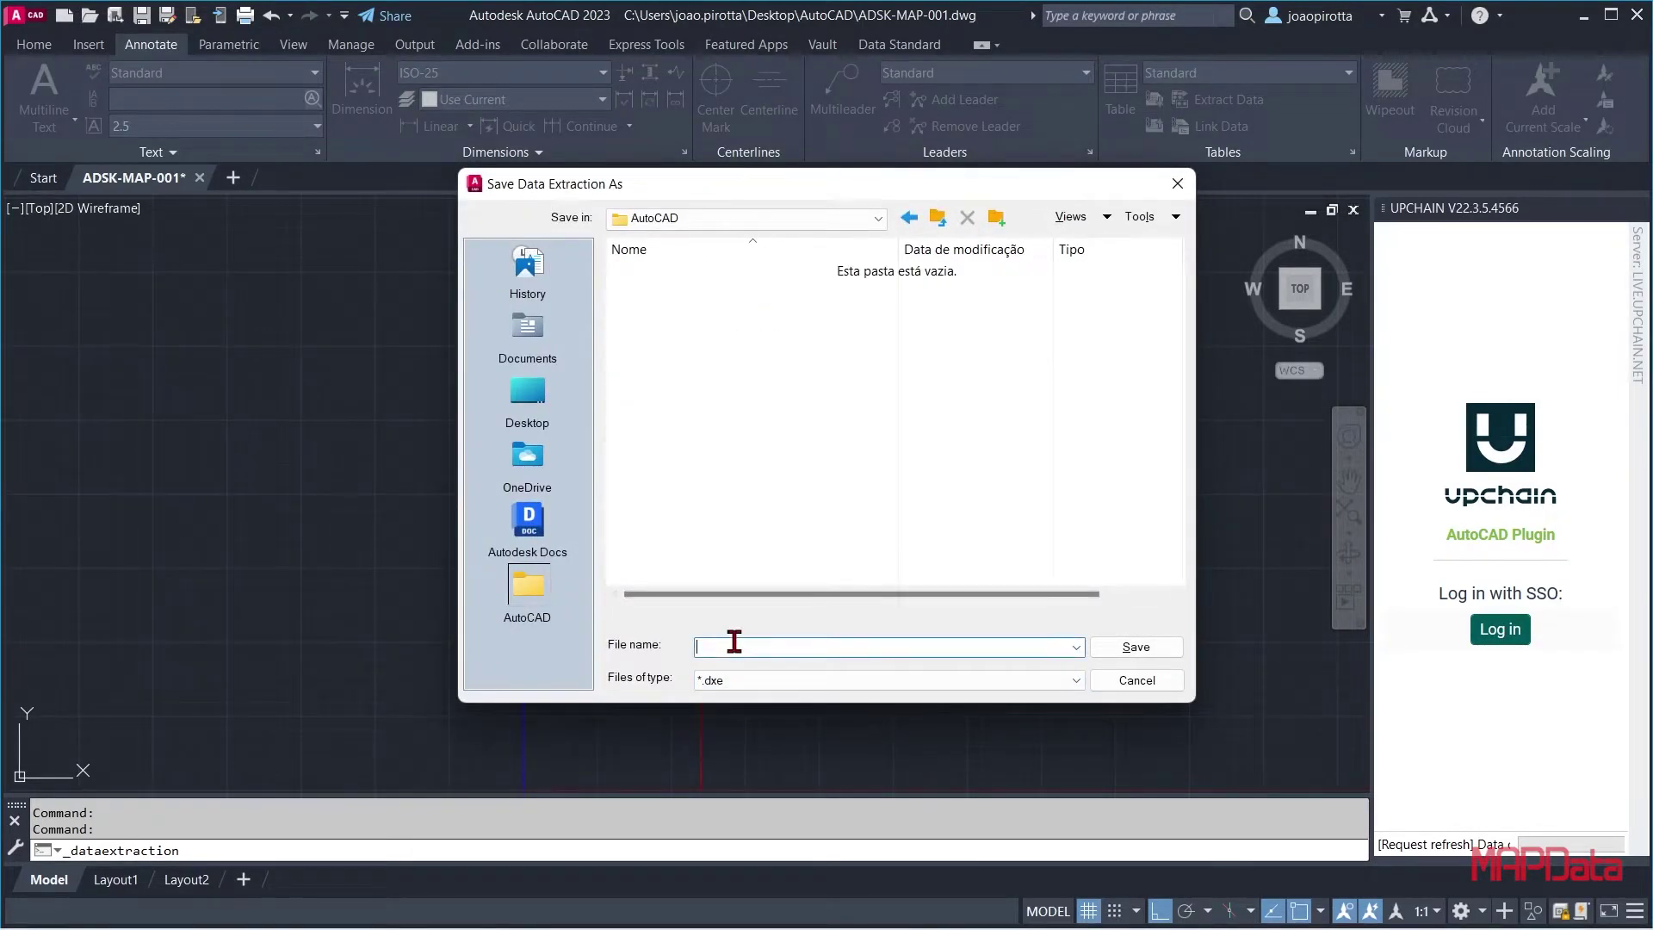
{"action": "type", "text": "ADSK-MAP-001"}
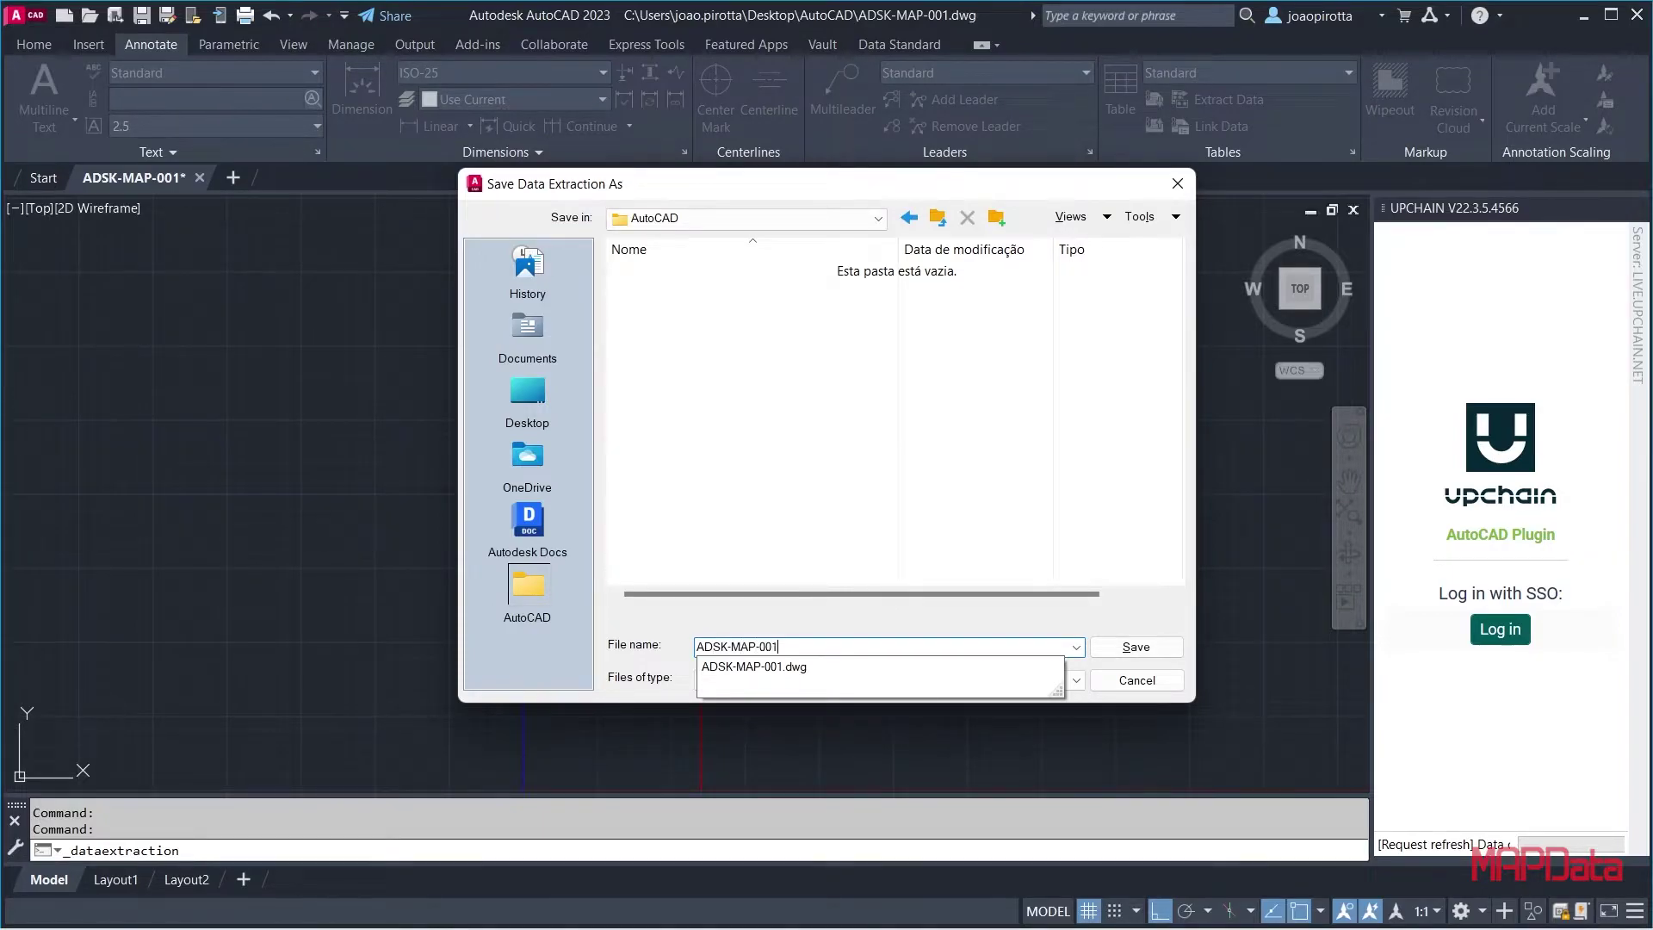
{"action": "left_click", "coordinate": [712, 687]}
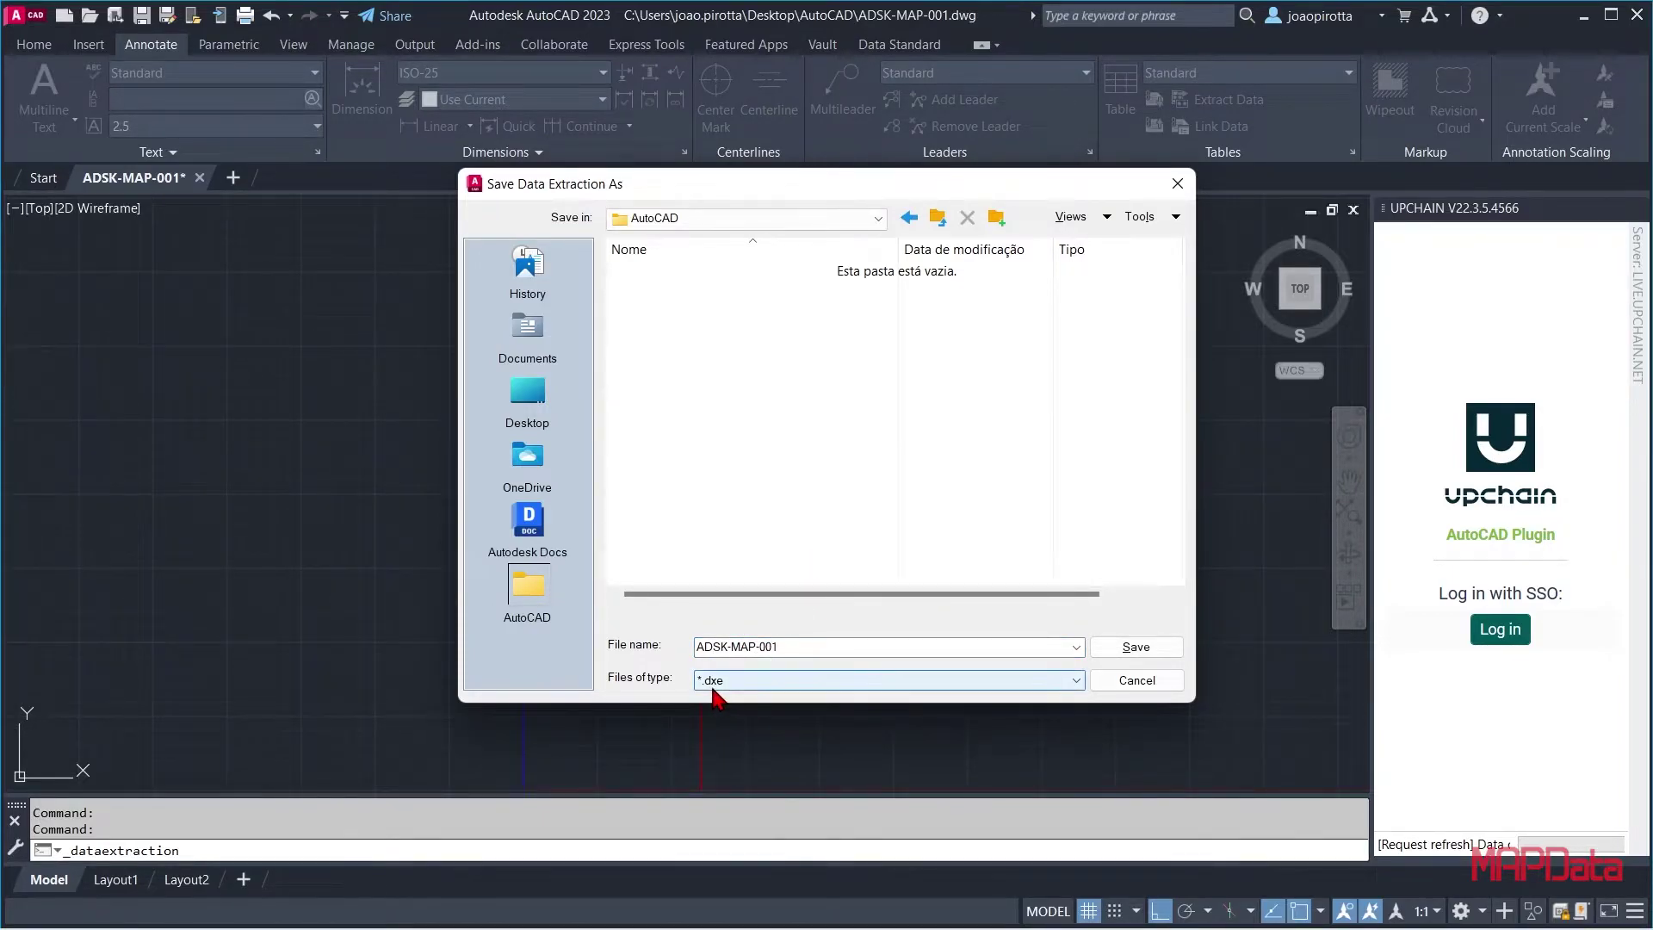
Extract from the current drawing's arcs and lines, filtering out 3D Visualization and Drawing properties
{"action": "left_click", "coordinate": [1136, 646]}
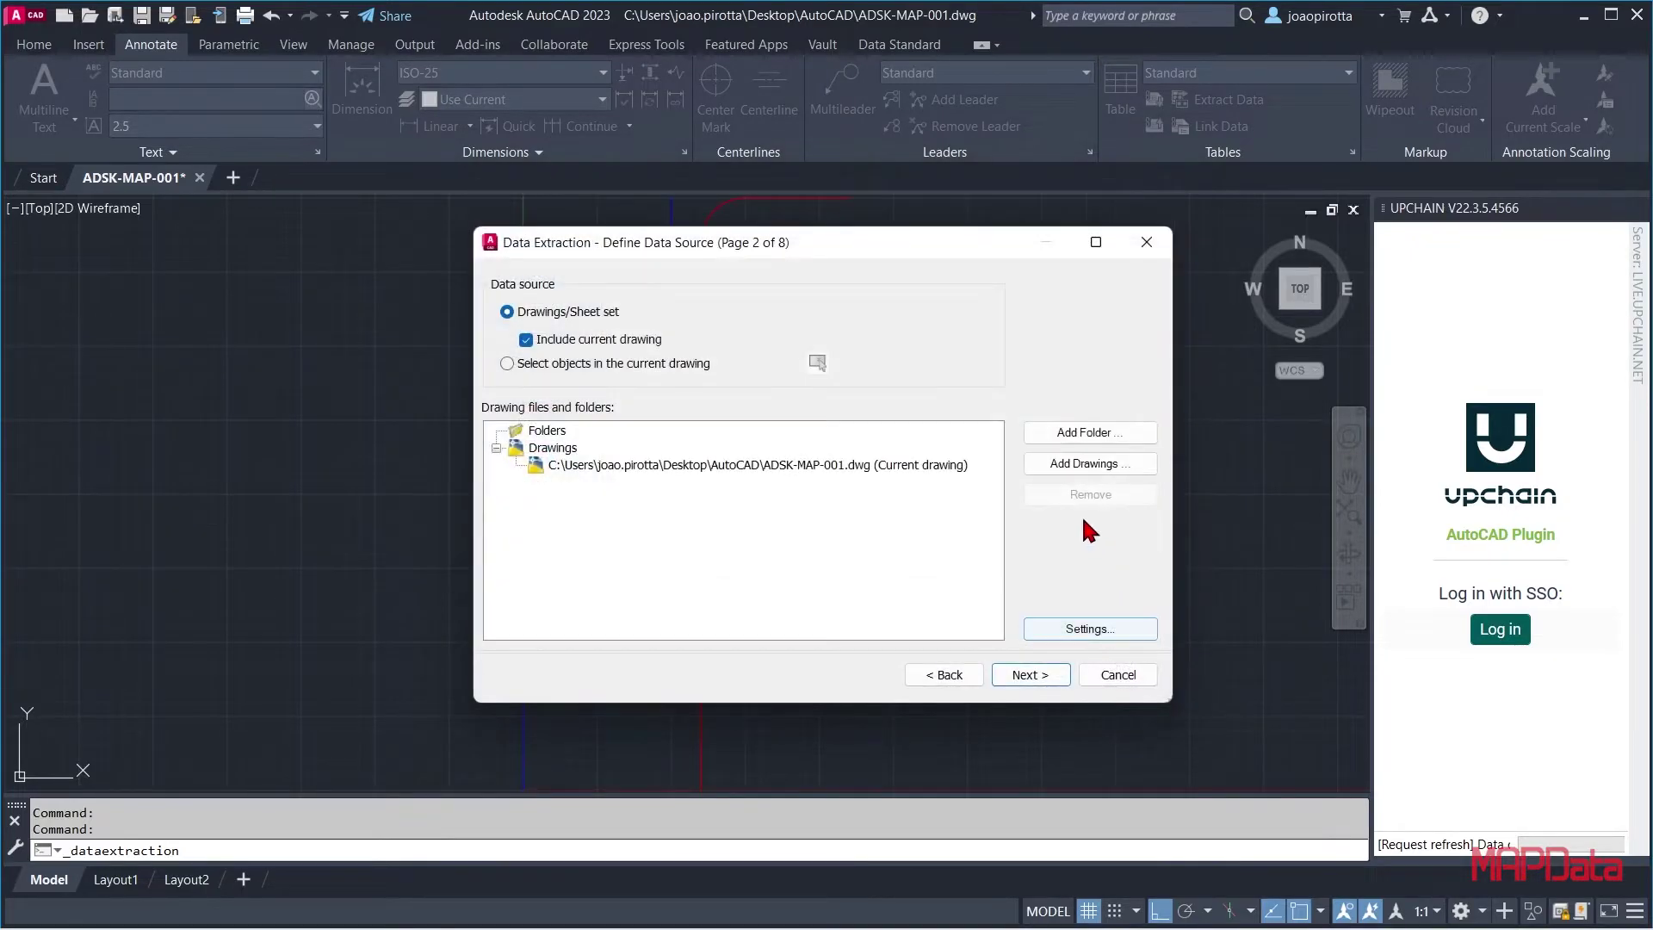
{"action": "left_click", "coordinate": [1031, 675]}
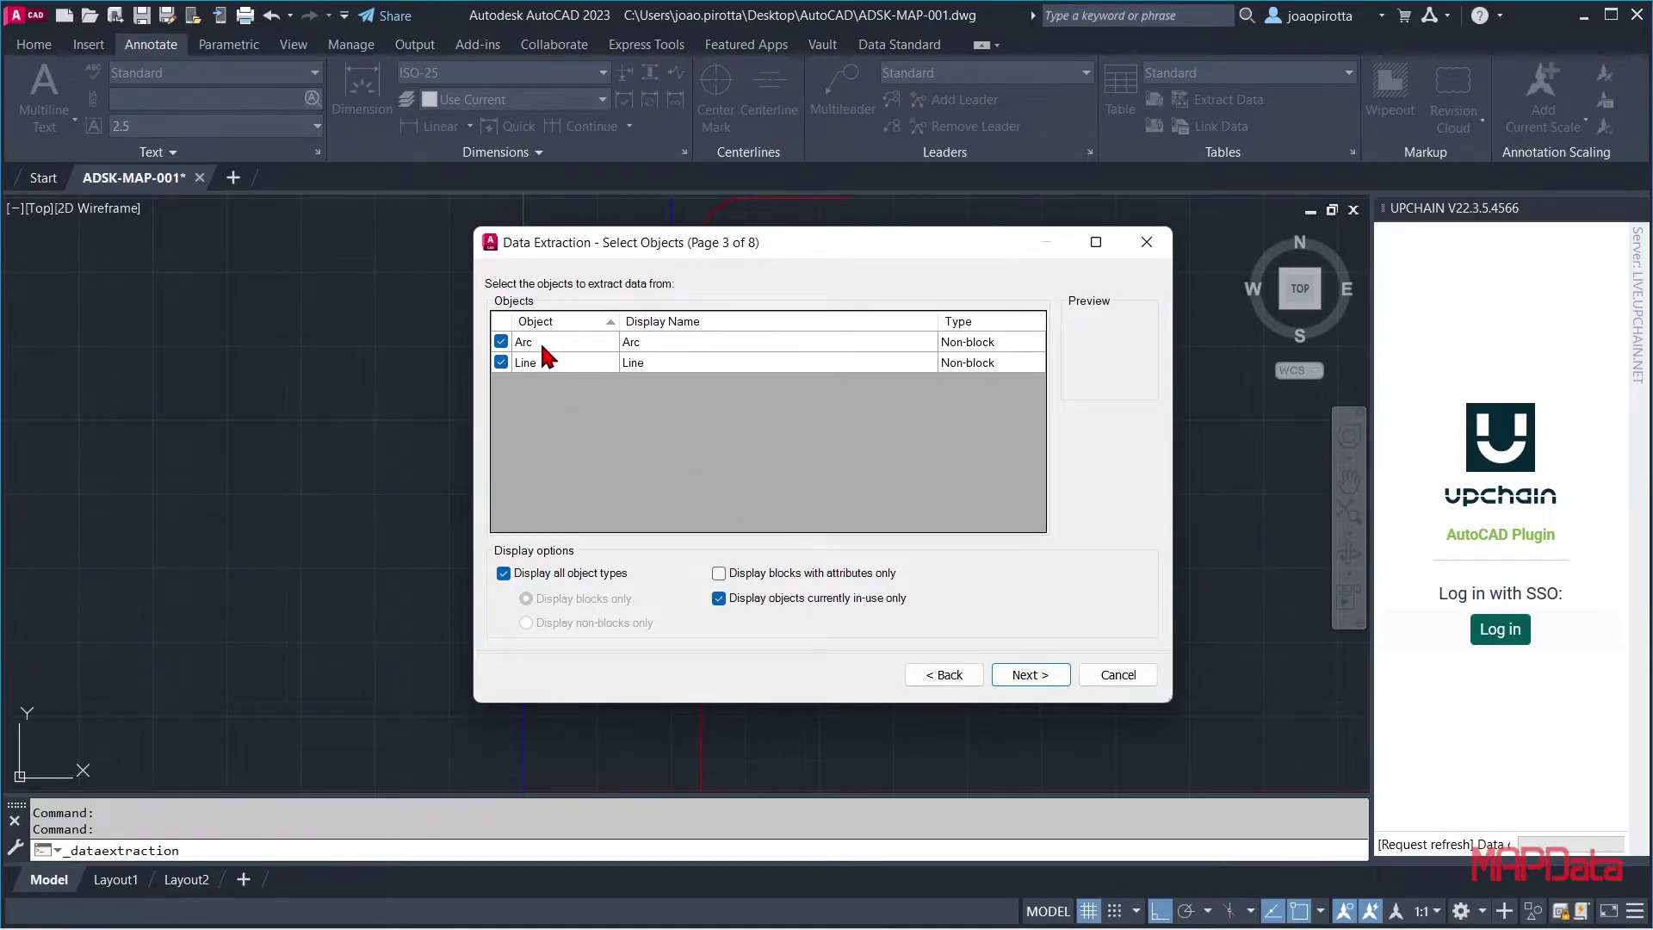
{"action": "left_click", "coordinate": [1040, 680]}
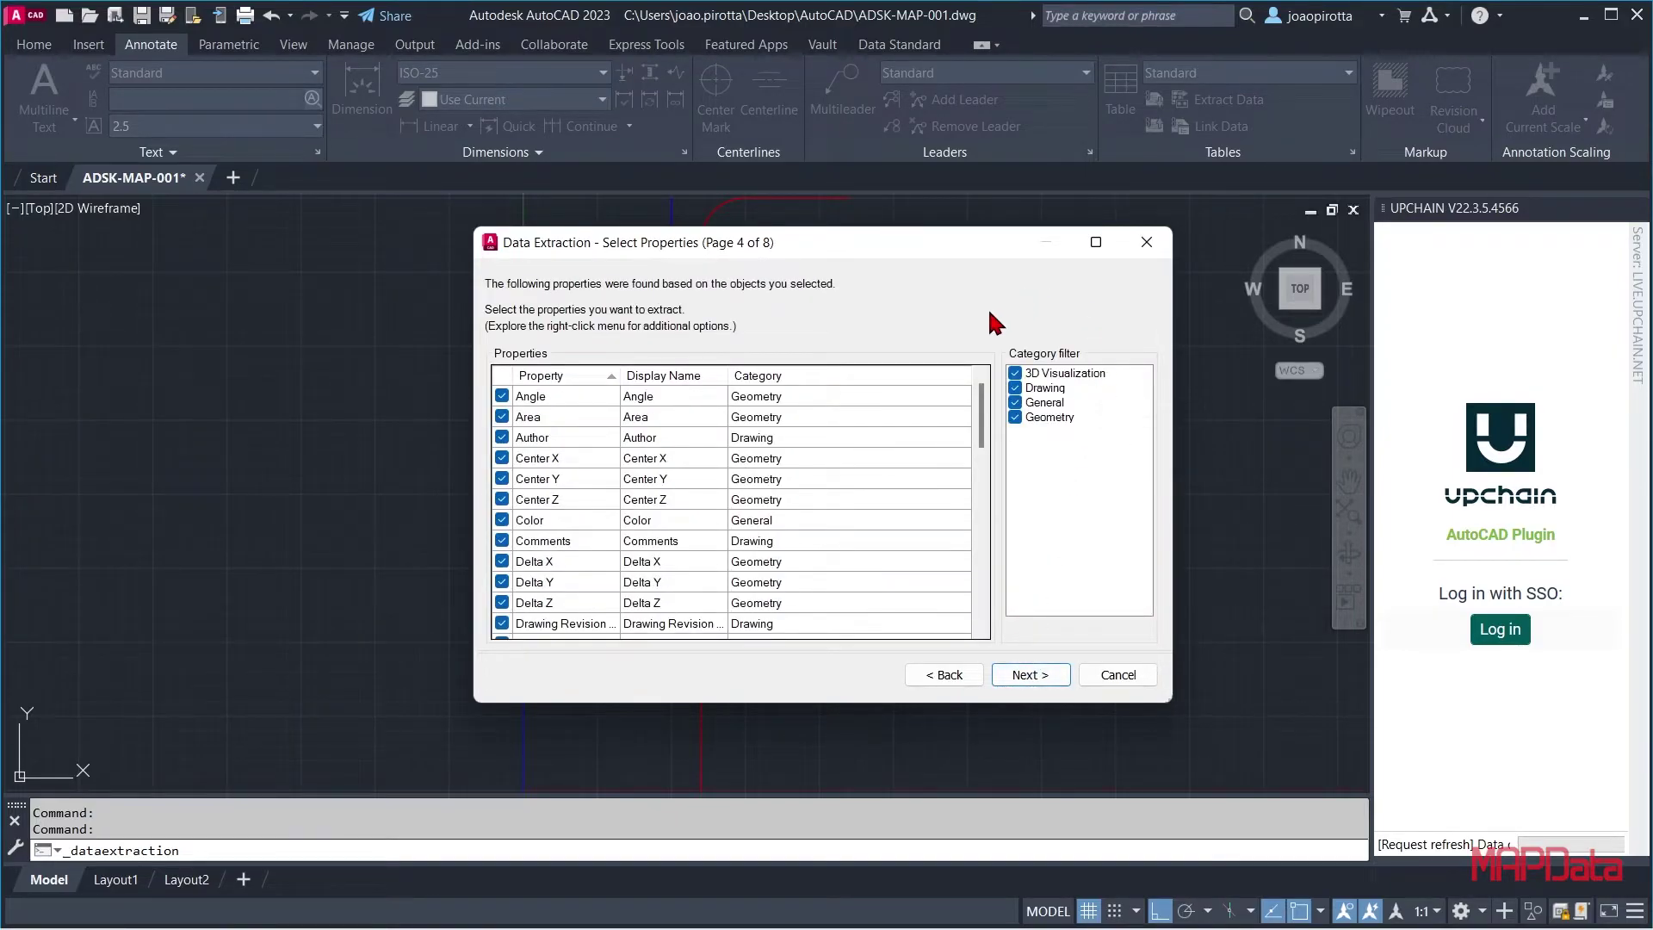
{"action": "left_click", "coordinate": [1016, 373]}
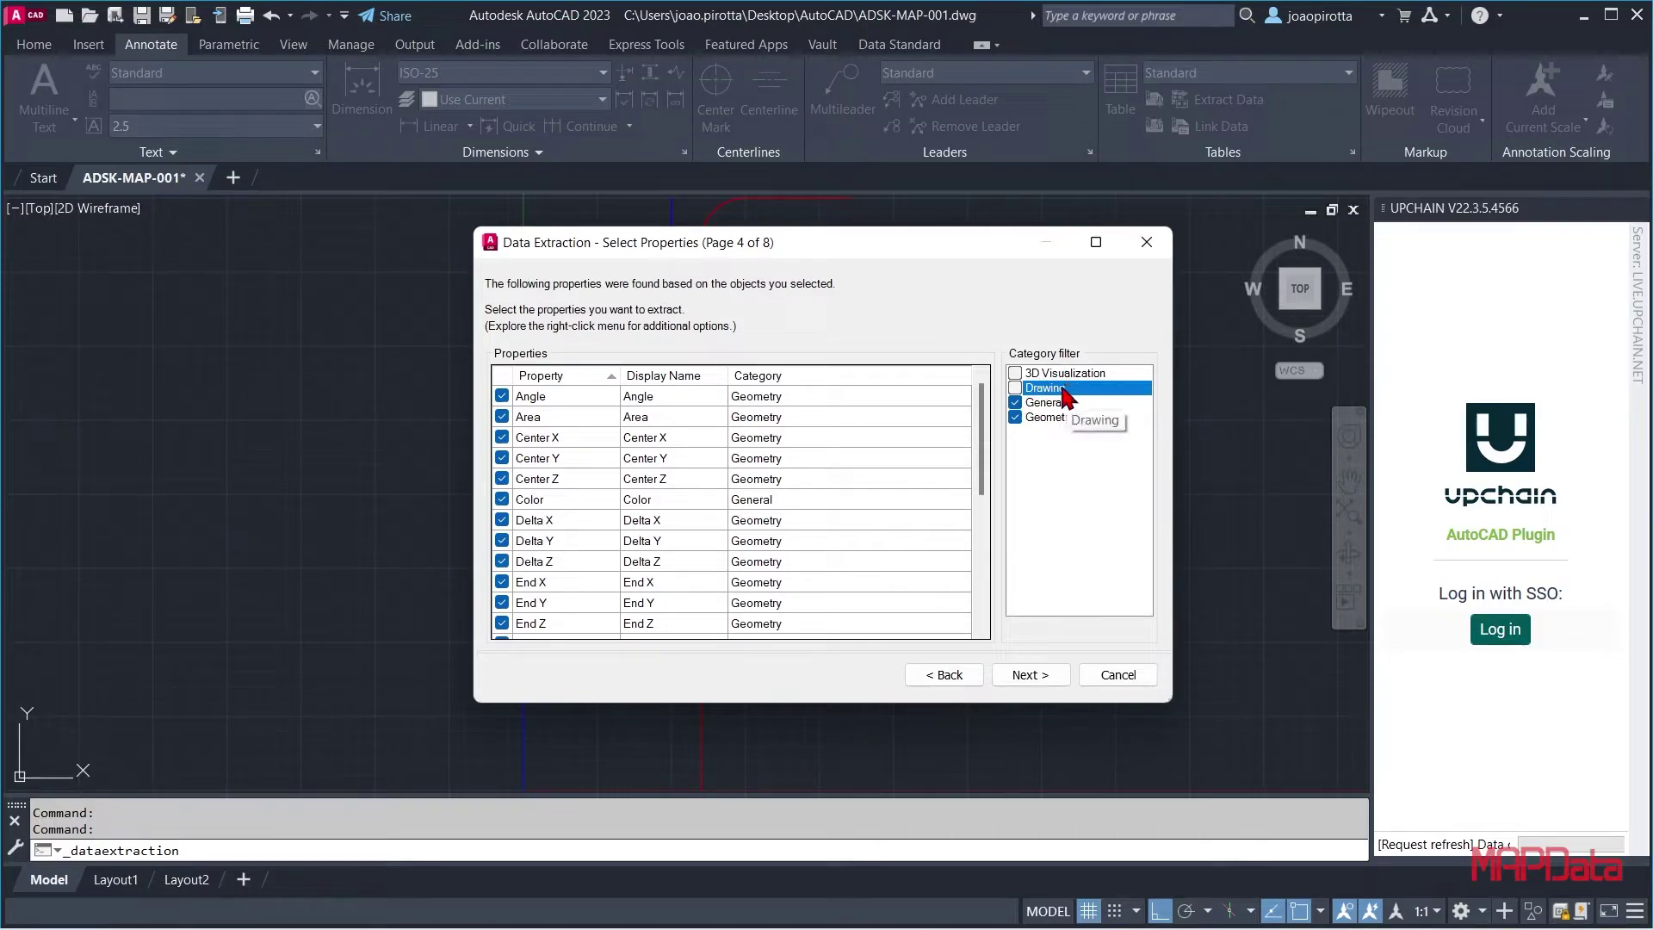
{"action": "left_click", "coordinate": [516, 379]}
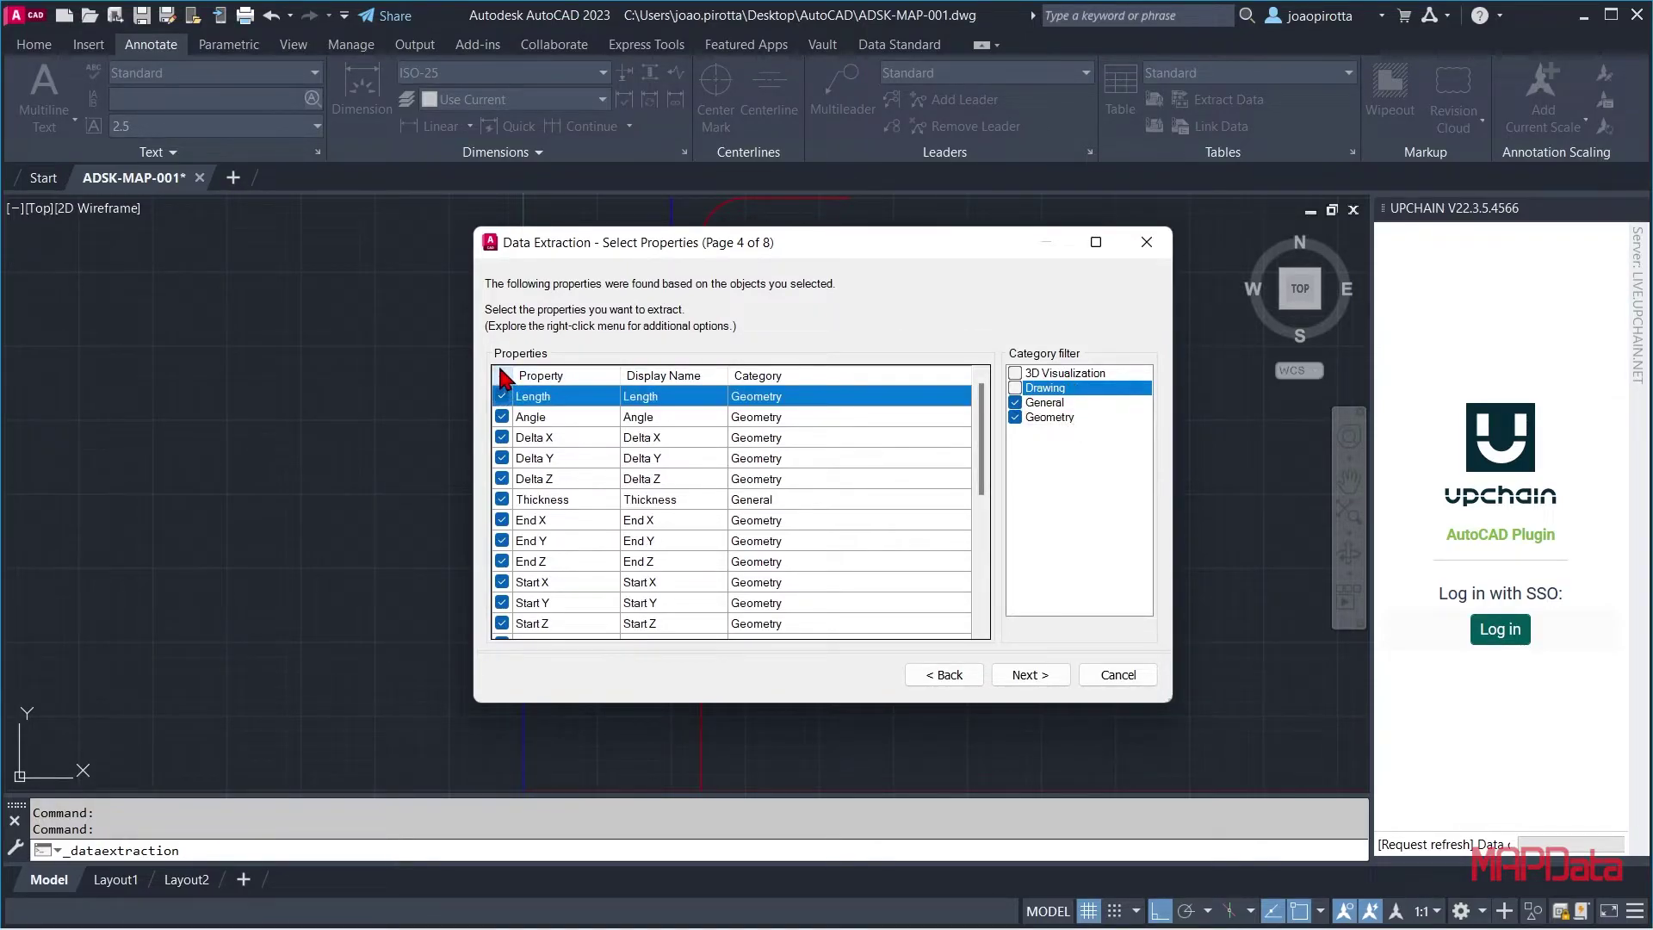
Uncheck all properties except Layer and Length, then continue to the data preview
{"action": "right_click", "coordinate": [508, 384]}
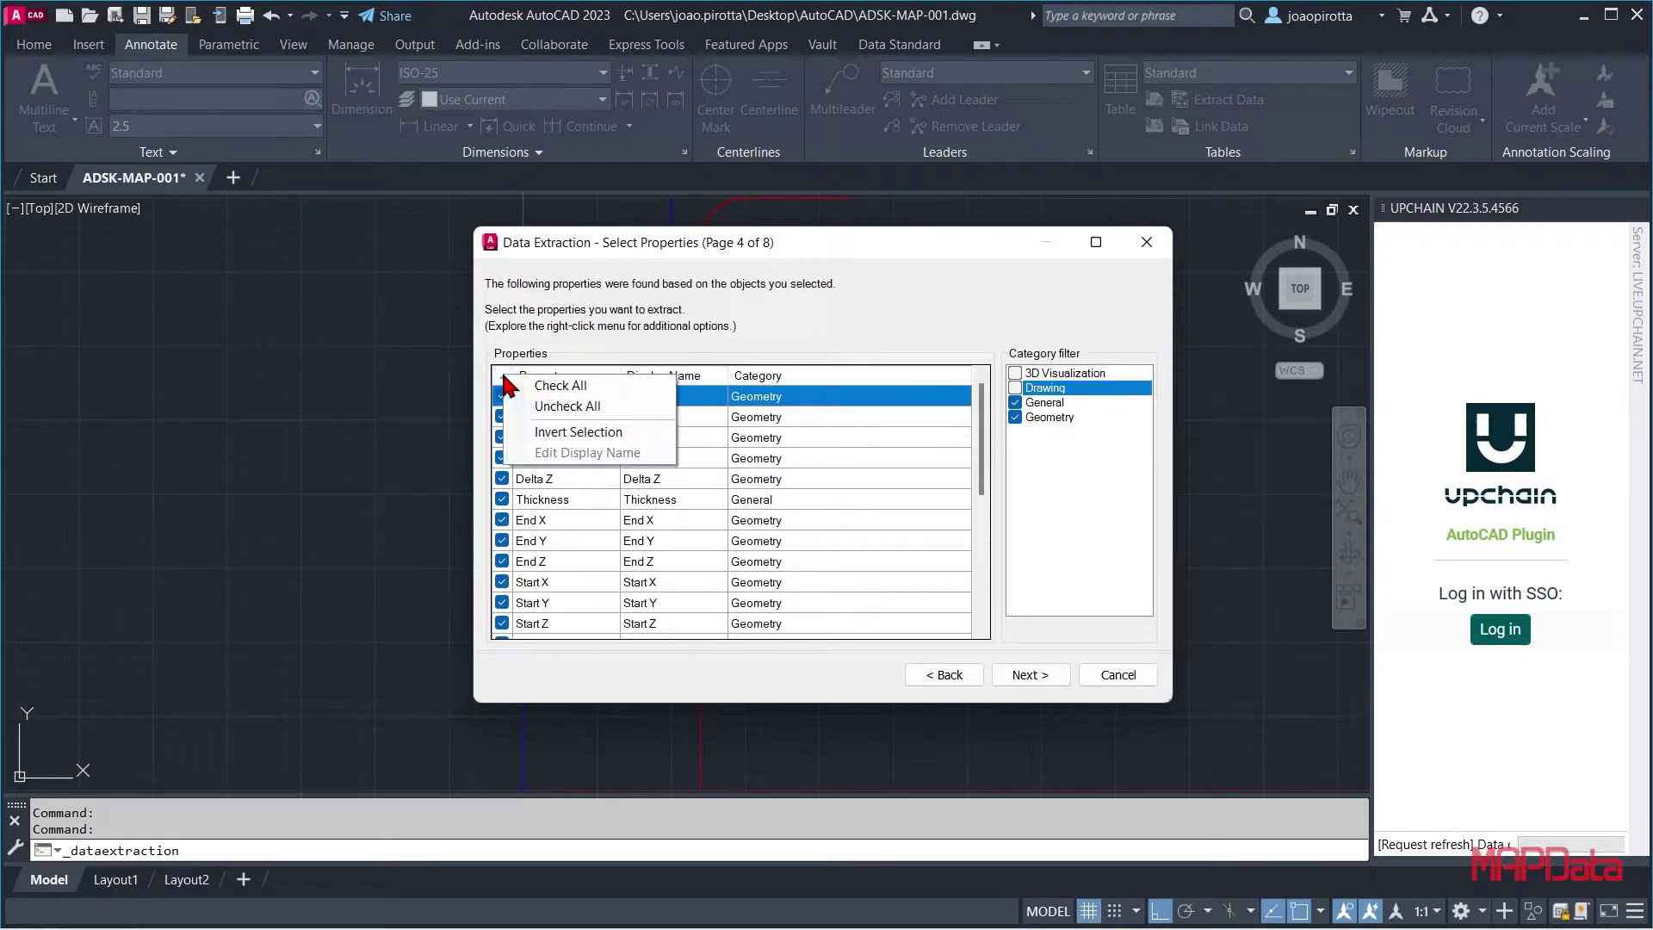
{"action": "left_click", "coordinate": [574, 406]}
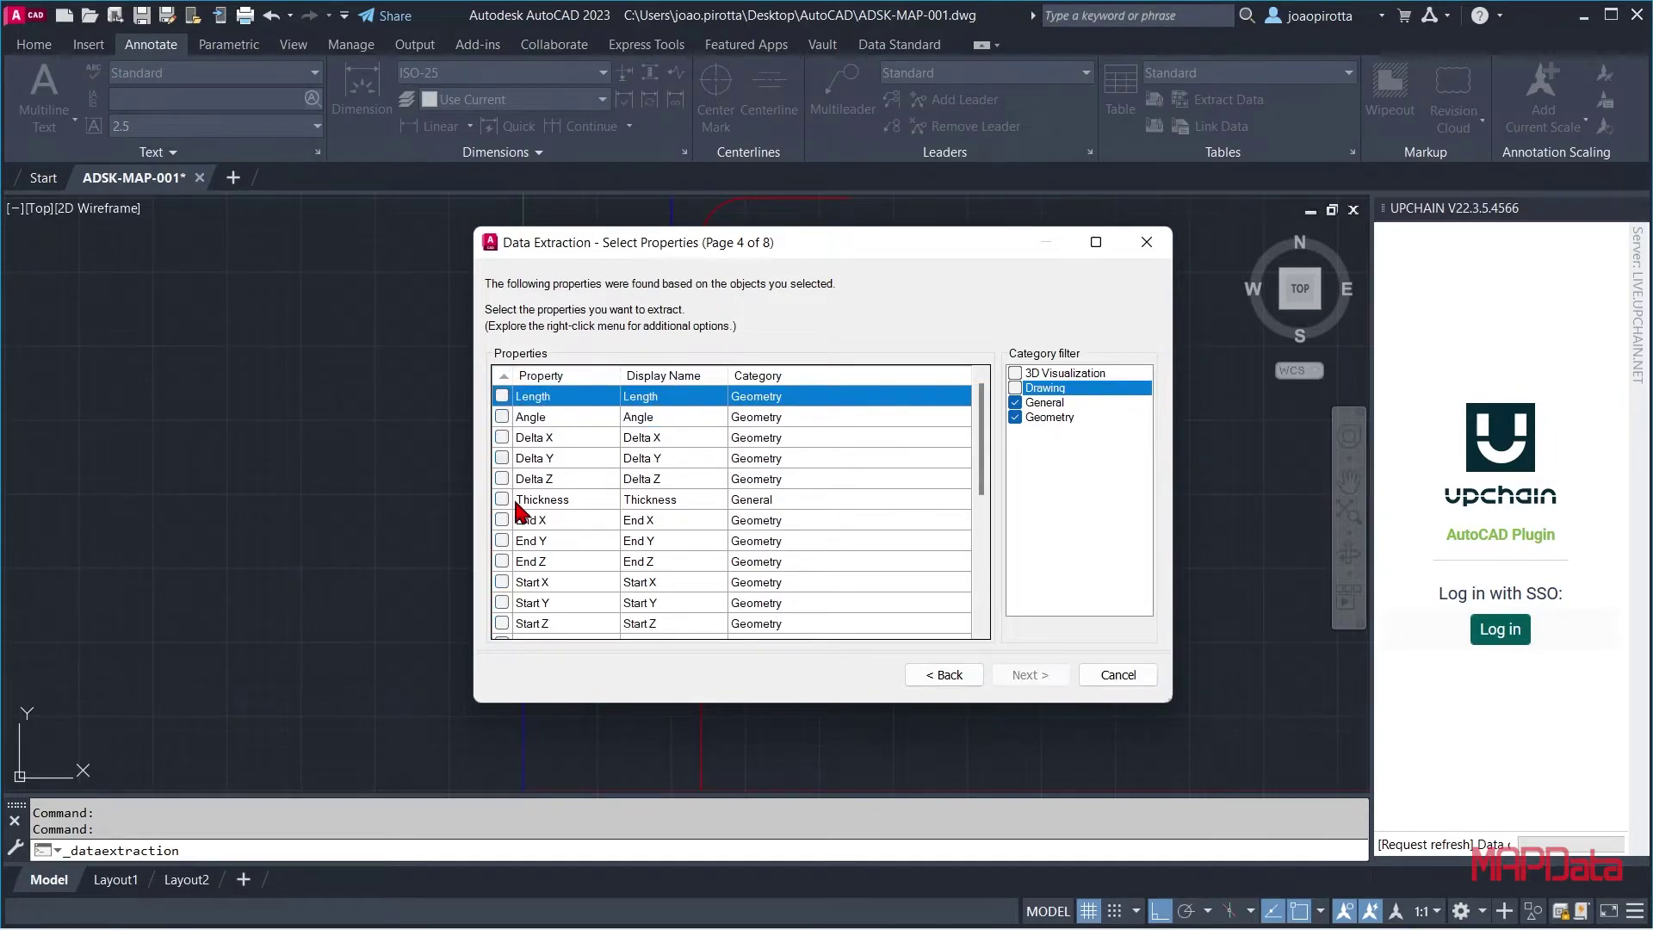
{"action": "left_click", "coordinate": [535, 376]}
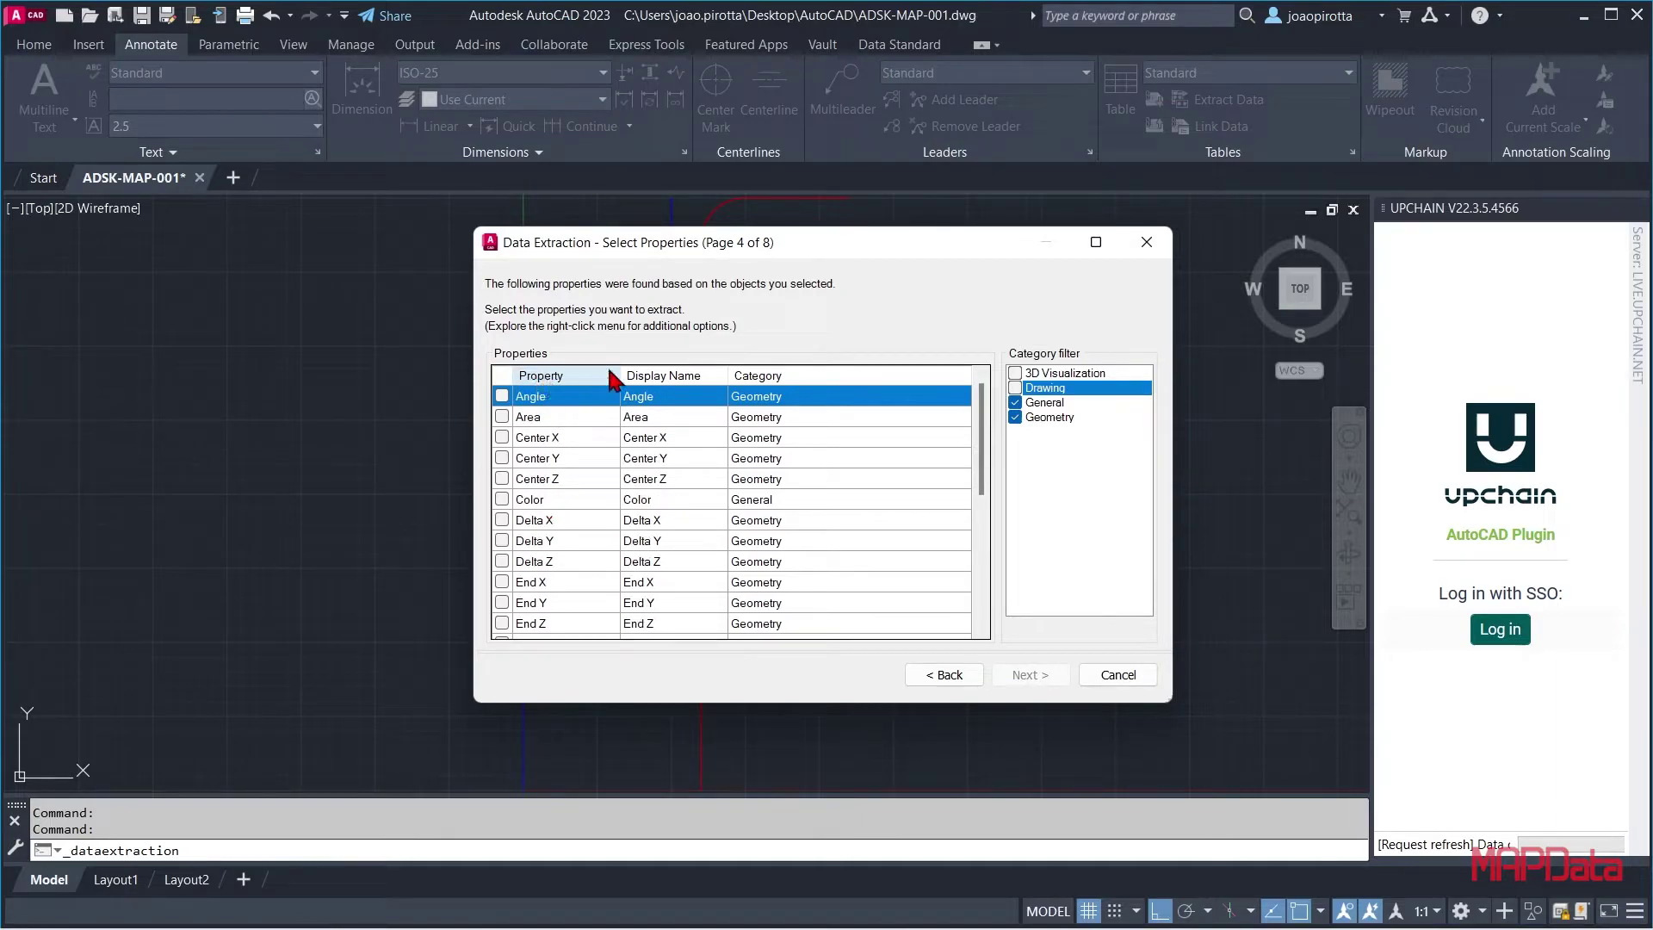
{"action": "scroll", "coordinate": [566, 494], "scroll_direction": "down", "scroll_amount": 3}
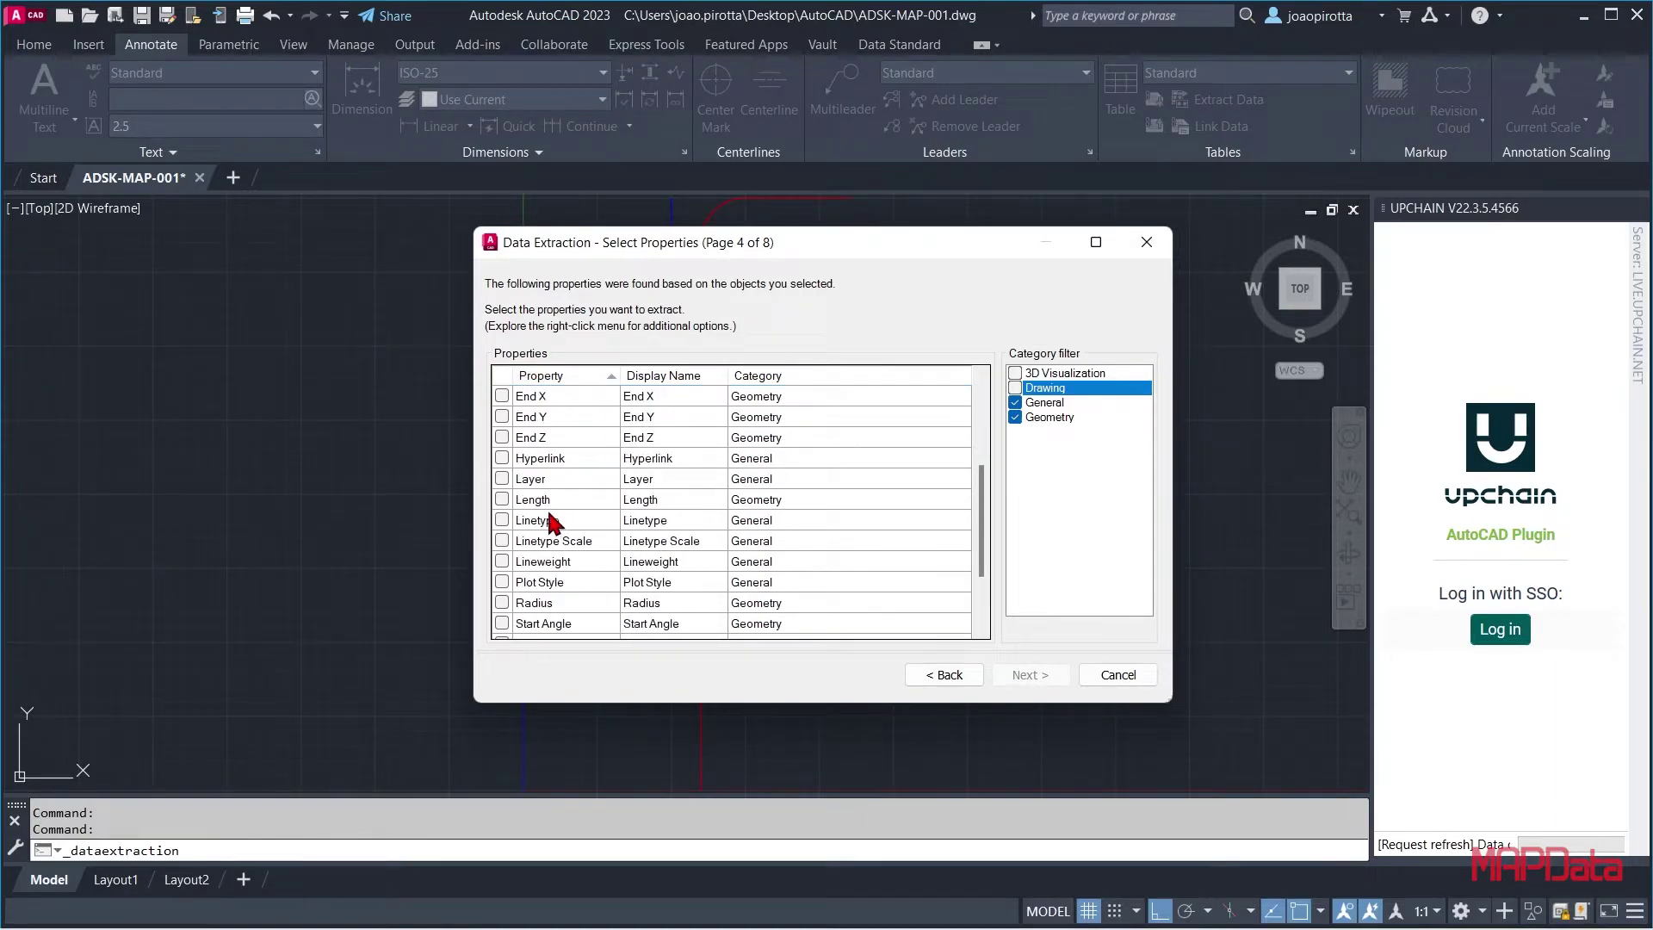
{"action": "left_click", "coordinate": [502, 478]}
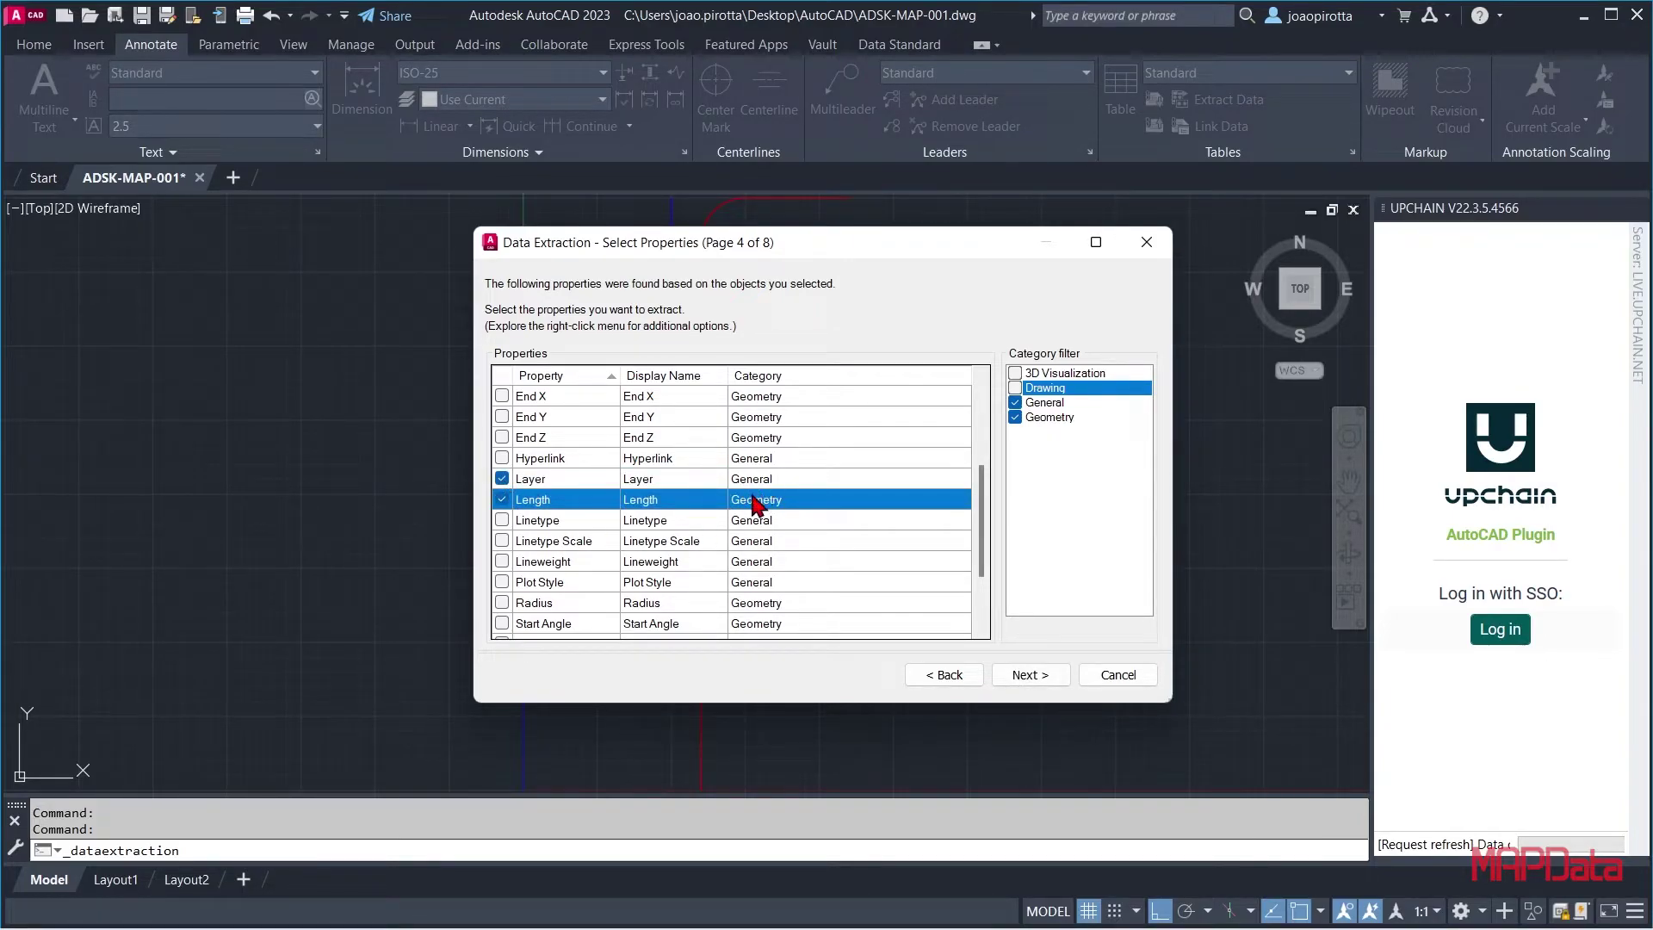
{"action": "left_click", "coordinate": [1033, 678]}
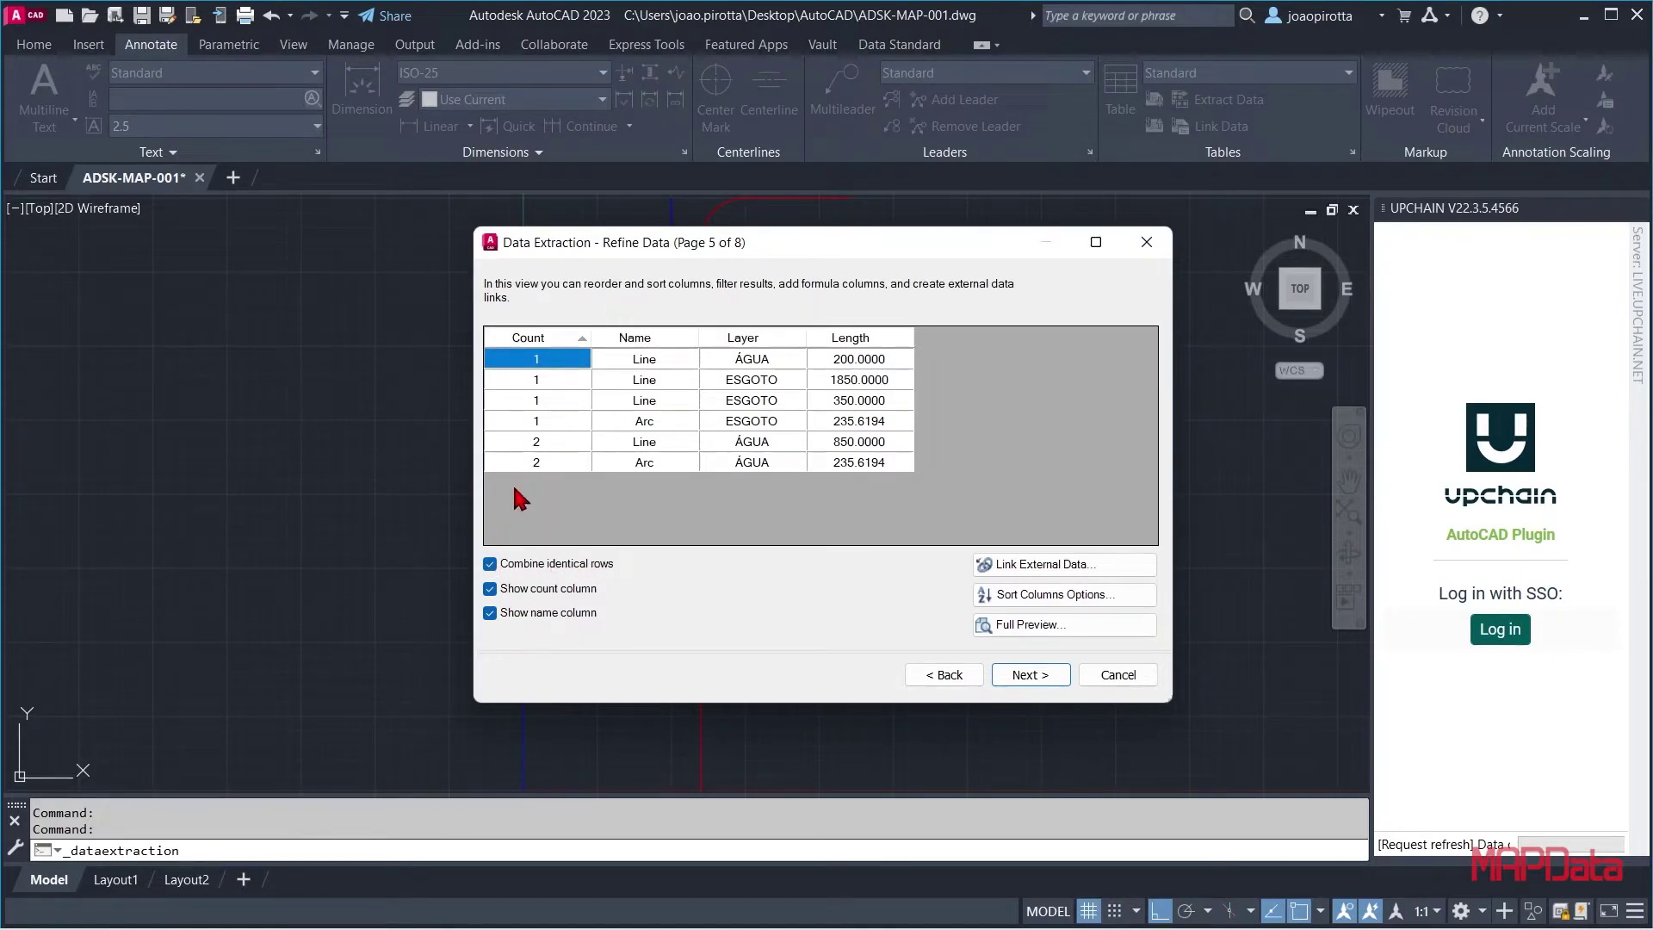
Keep Combine identical rows, Show count column and Show name column checked, then continue
{"action": "left_click", "coordinate": [491, 565]}
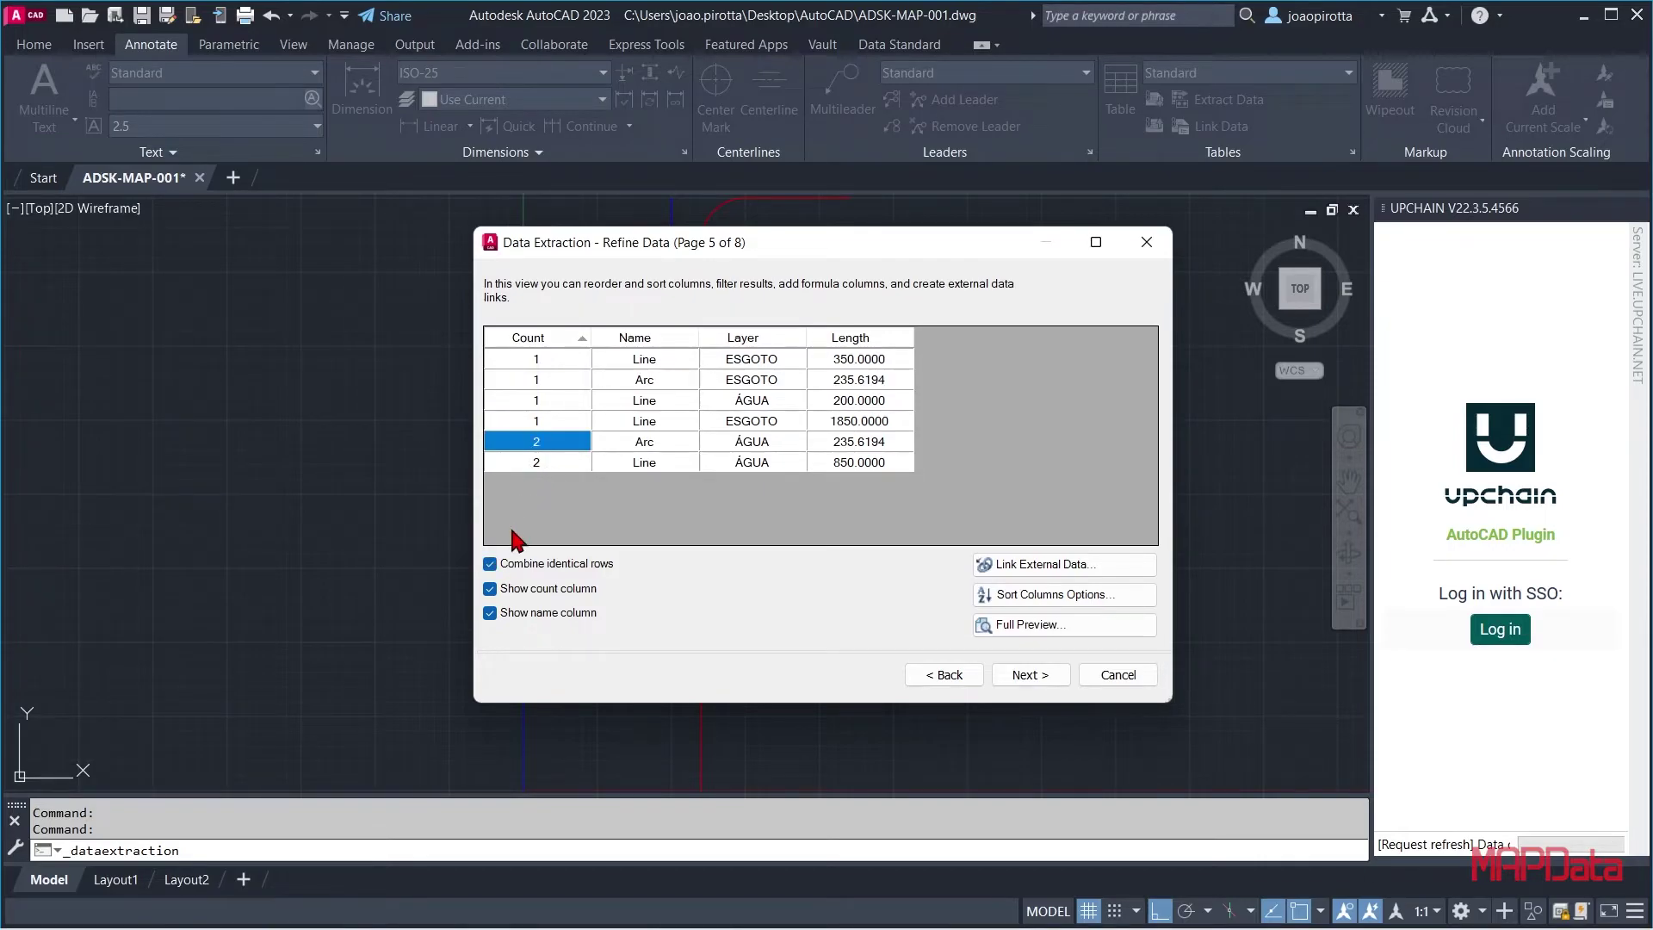
{"action": "left_click", "coordinate": [491, 565]}
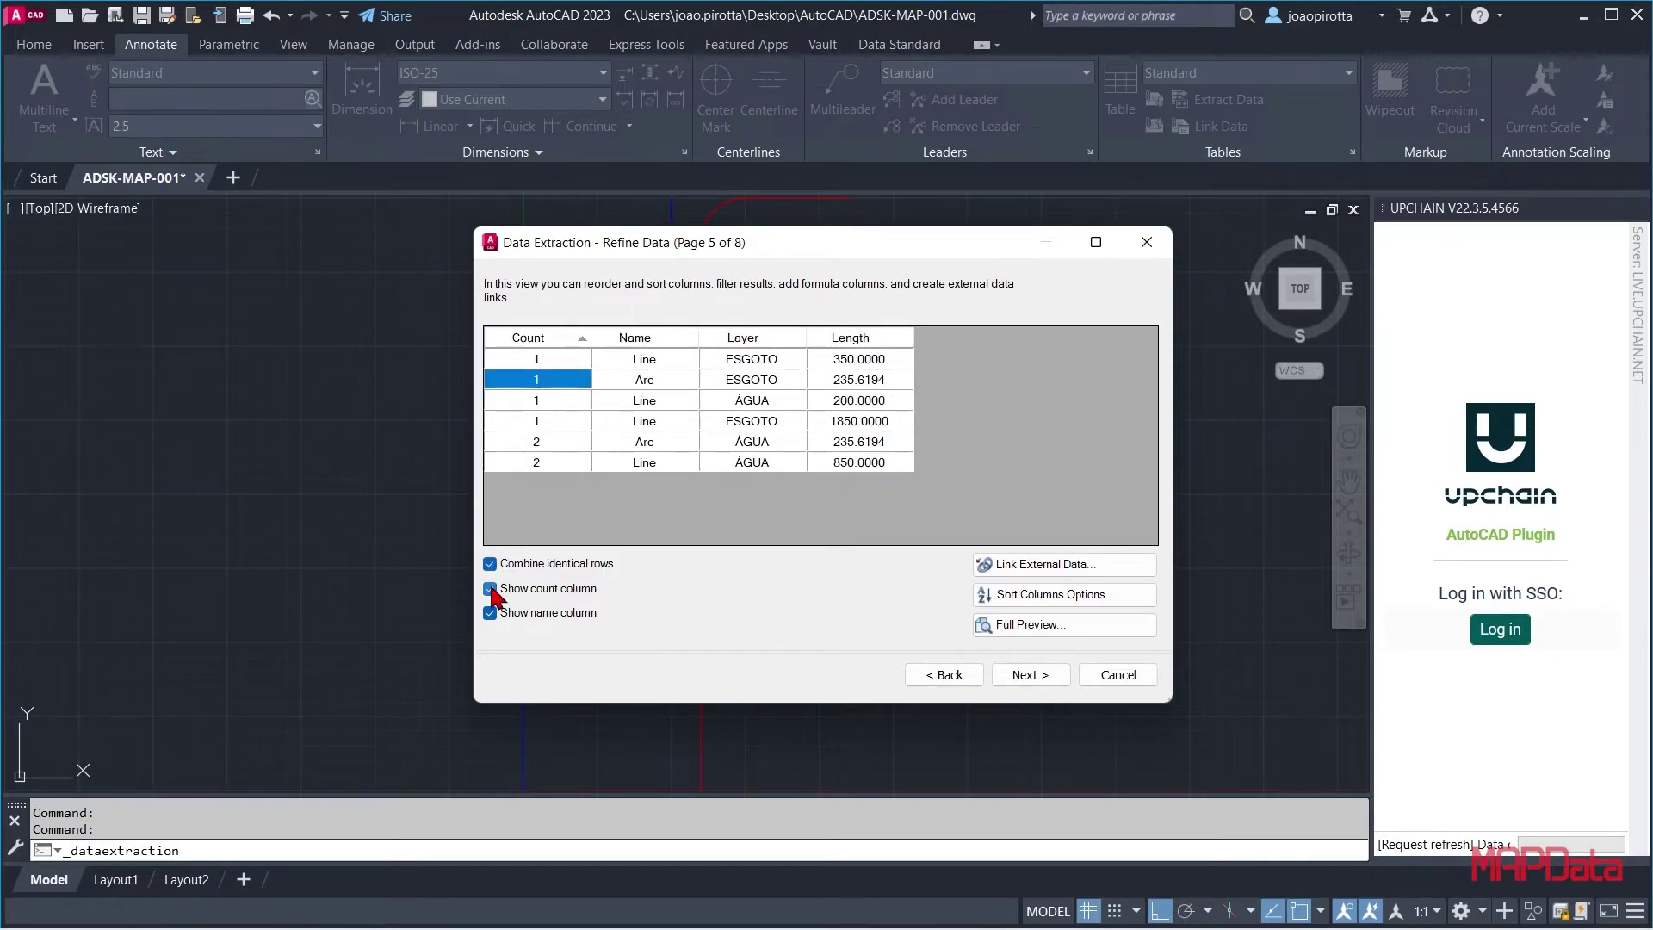
{"action": "left_click", "coordinate": [491, 589]}
{"action": "left_click", "coordinate": [491, 613]}
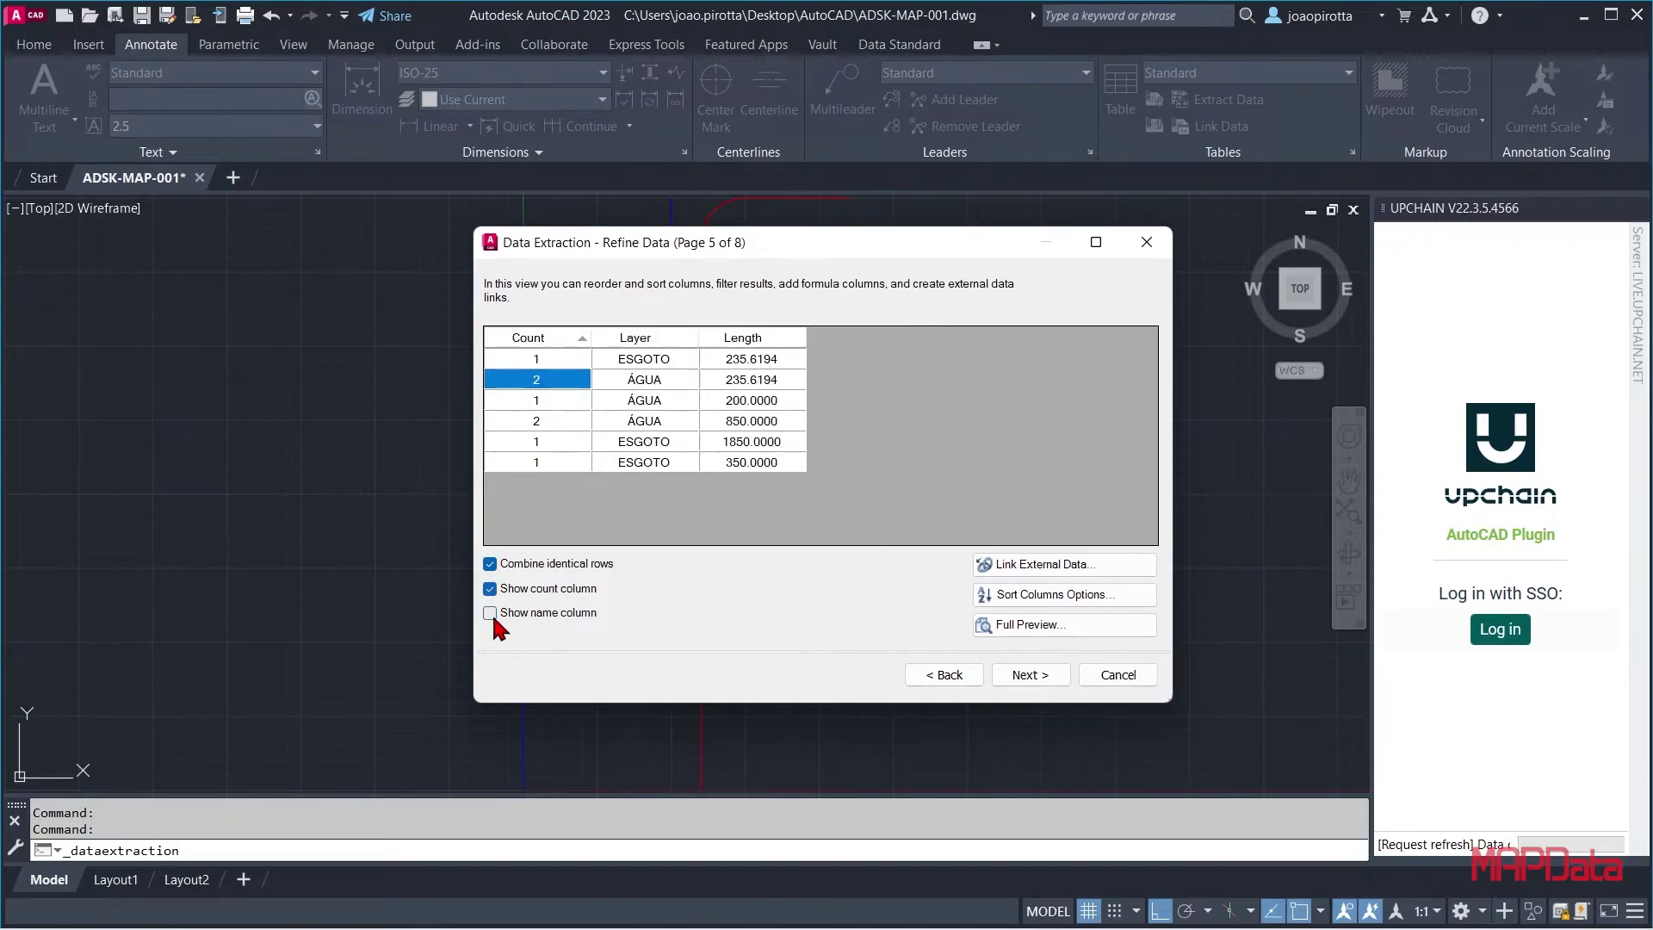
{"action": "left_click", "coordinate": [491, 613]}
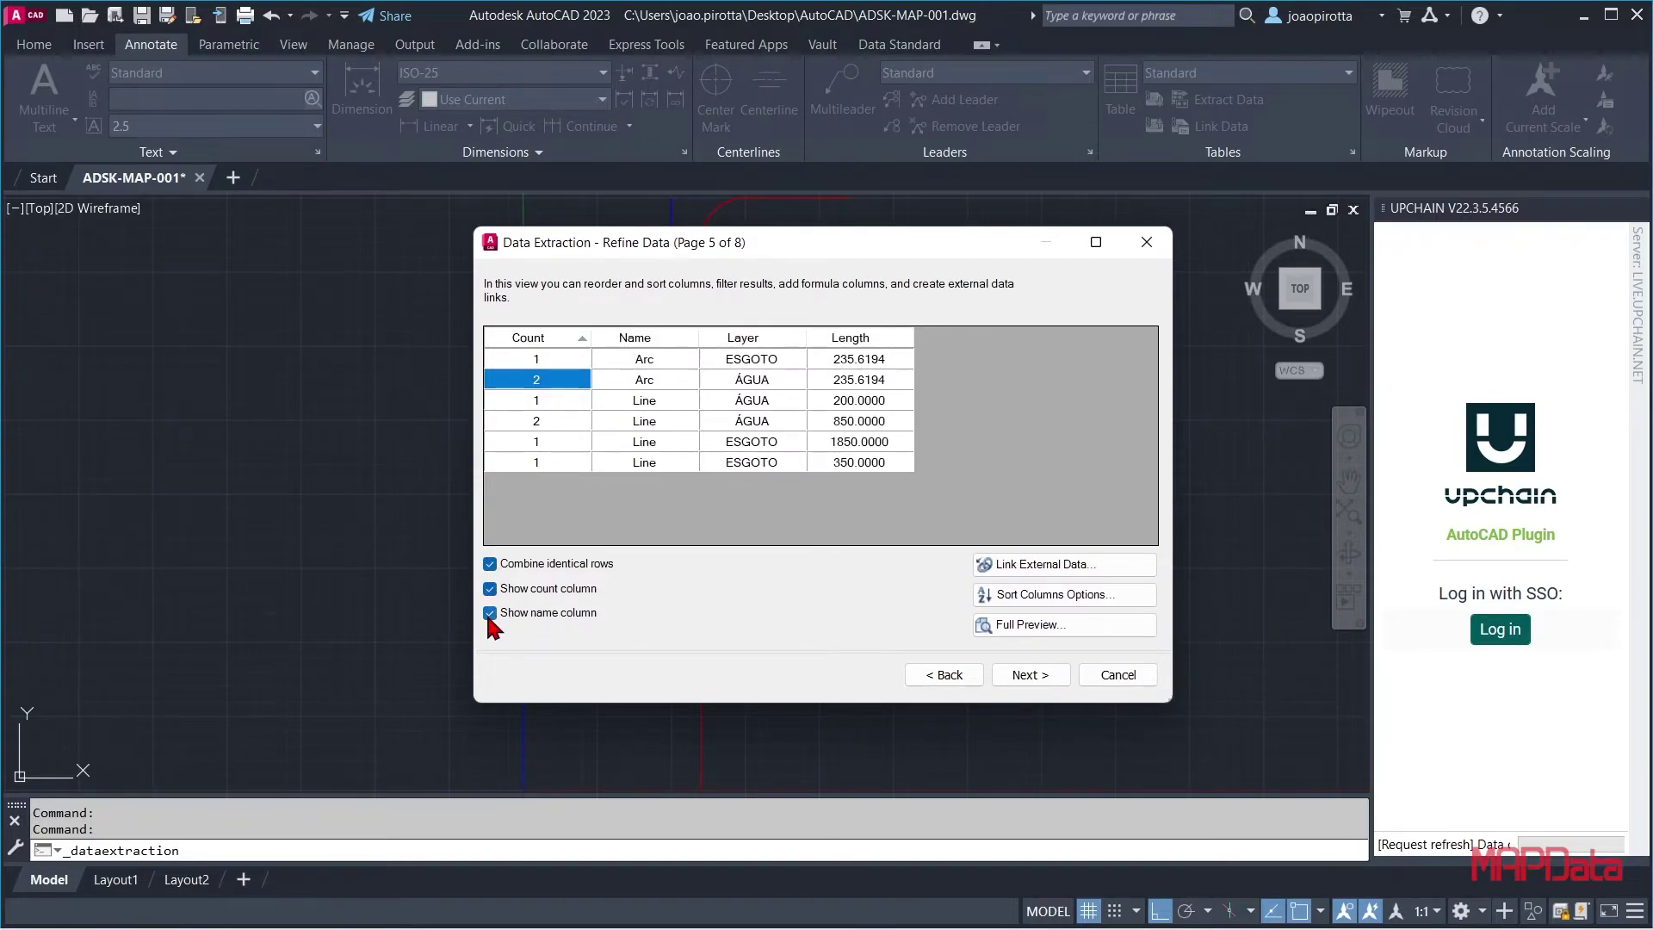
{"action": "left_click", "coordinate": [1029, 675]}
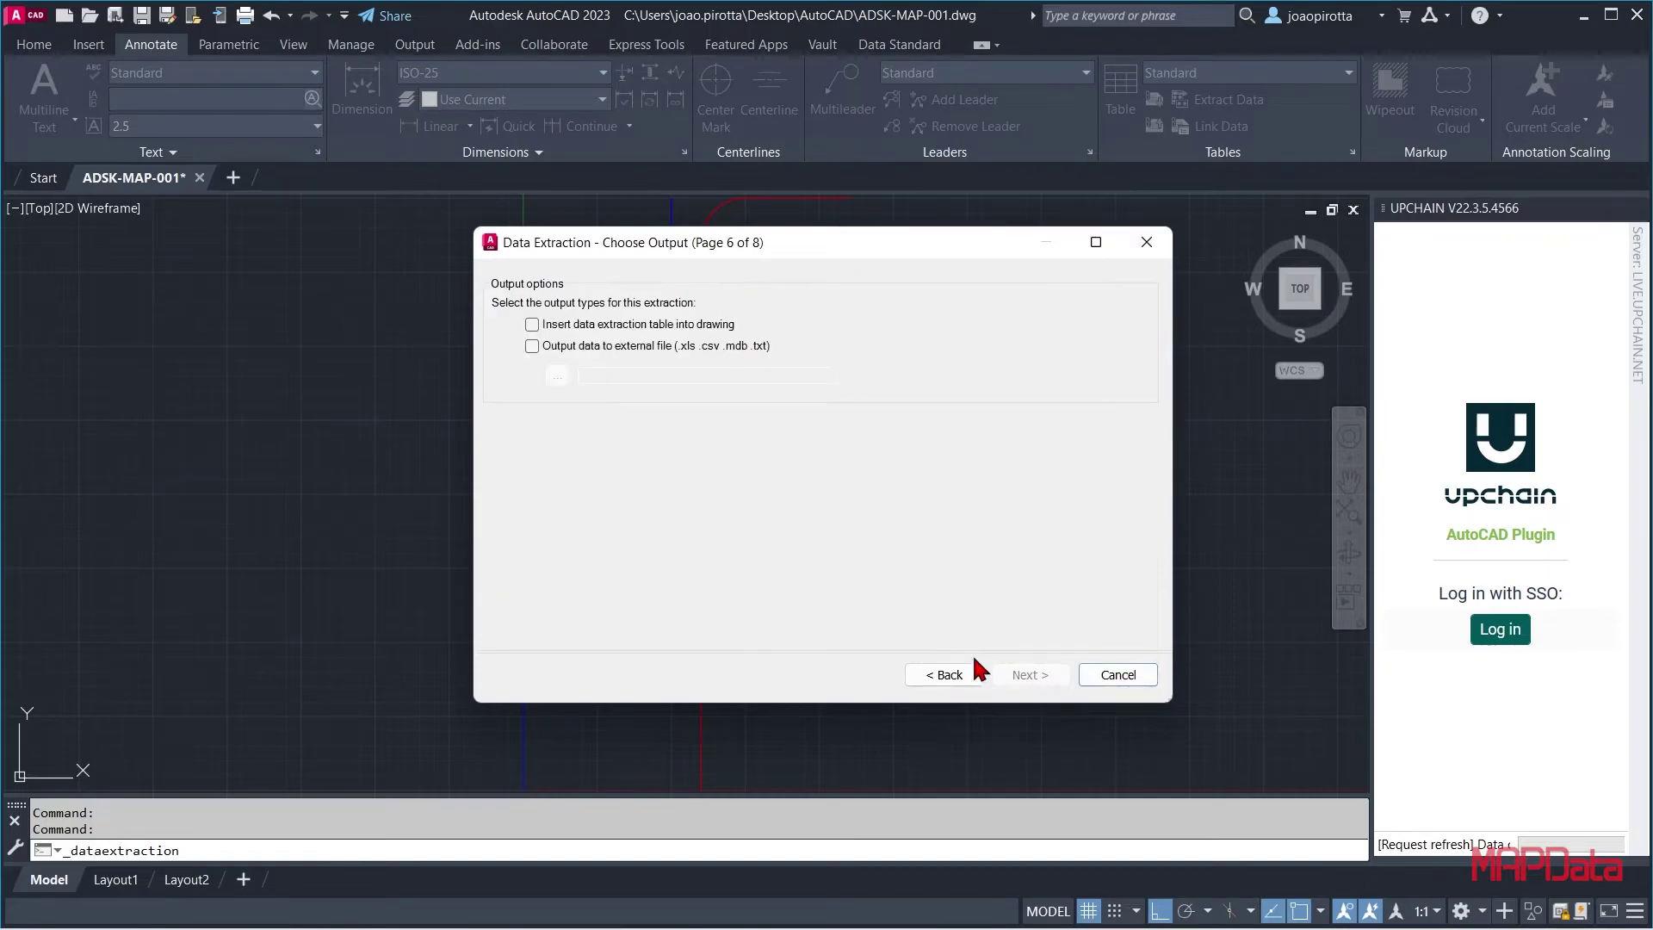
Set the extraction output to insert a table into the drawing and also export ADSK-MAP-001.xls
{"action": "left_click", "coordinate": [532, 325]}
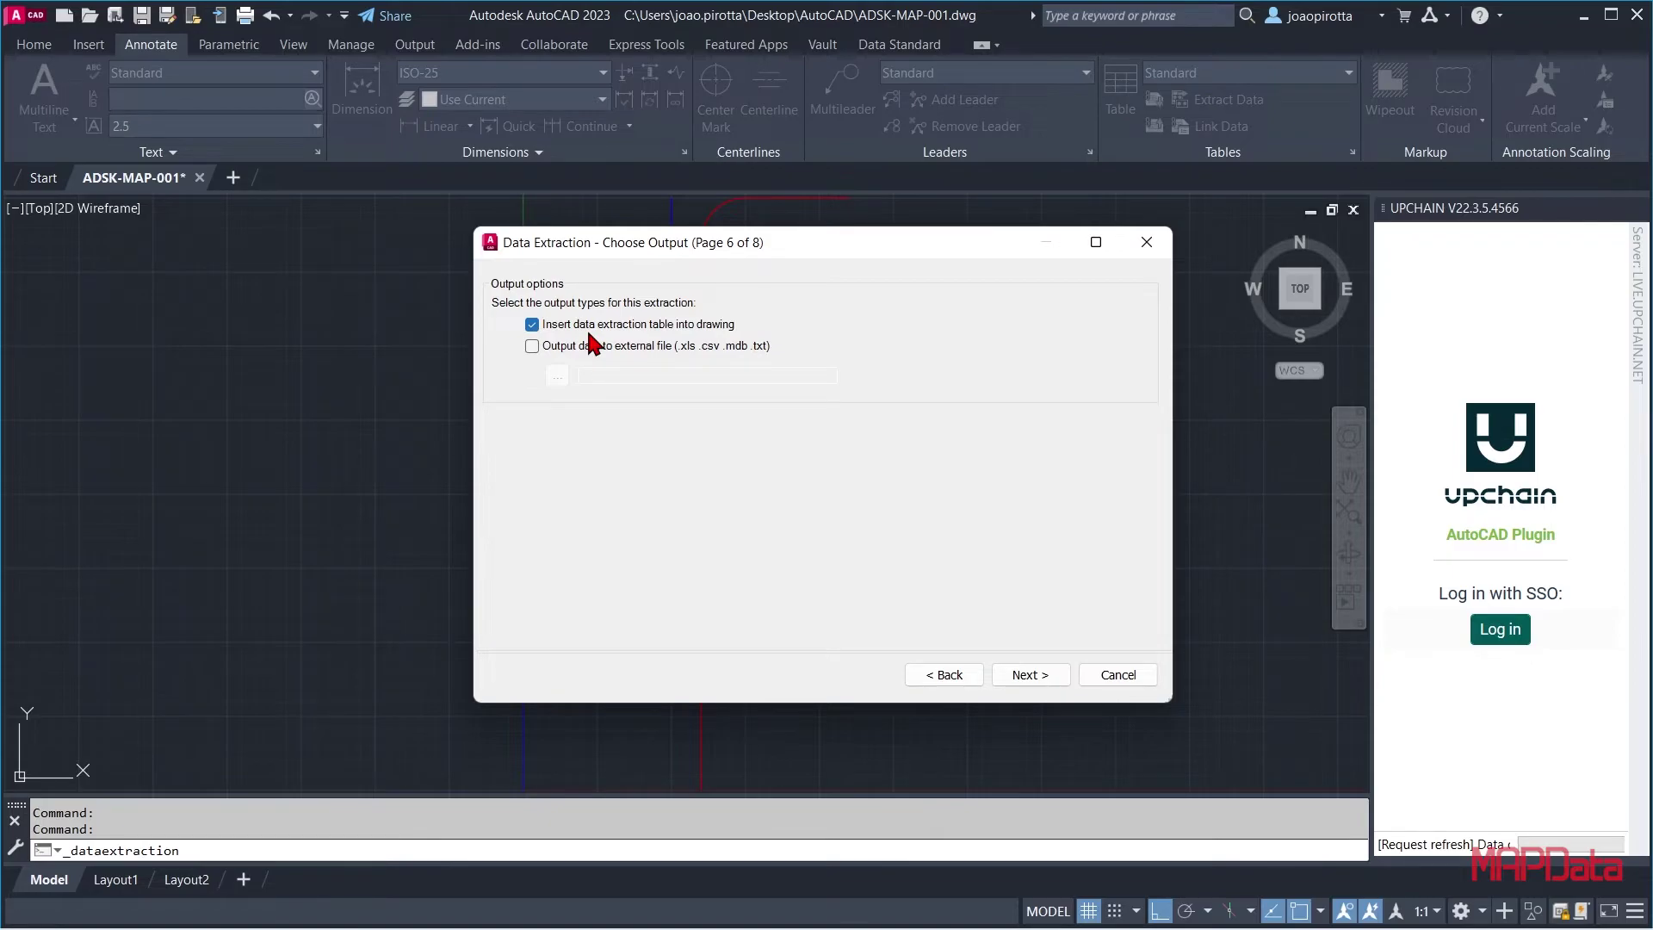
{"action": "left_click", "coordinate": [533, 347]}
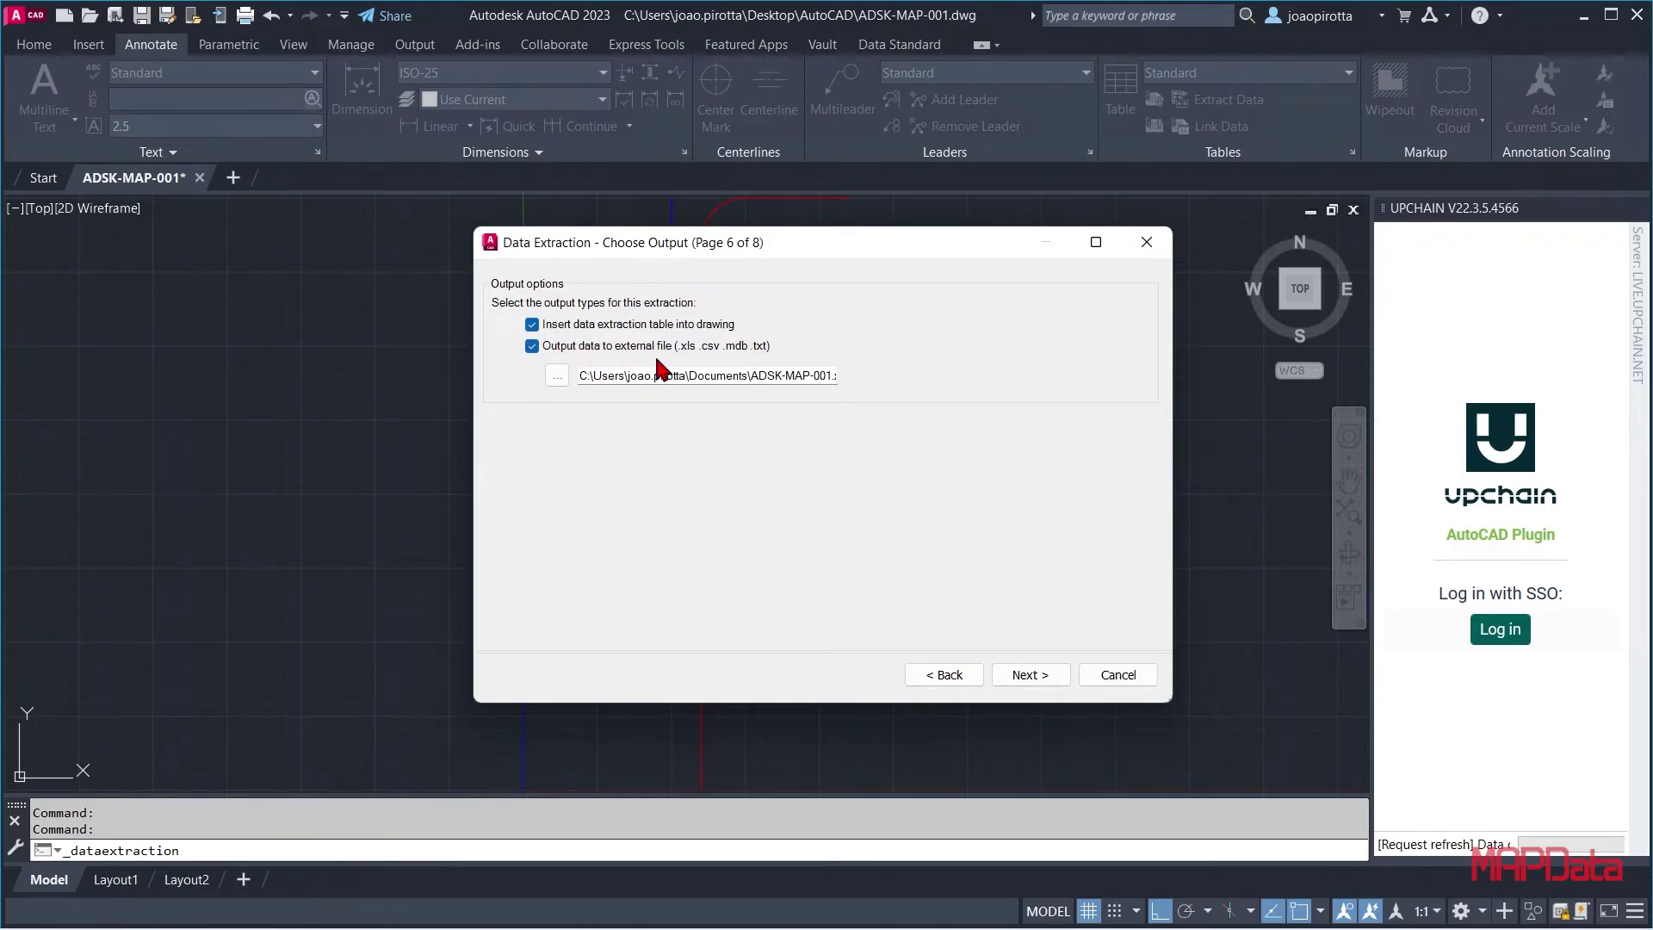
{"action": "left_click_drag", "start_coordinate": [582, 380], "coordinate": [874, 380]}
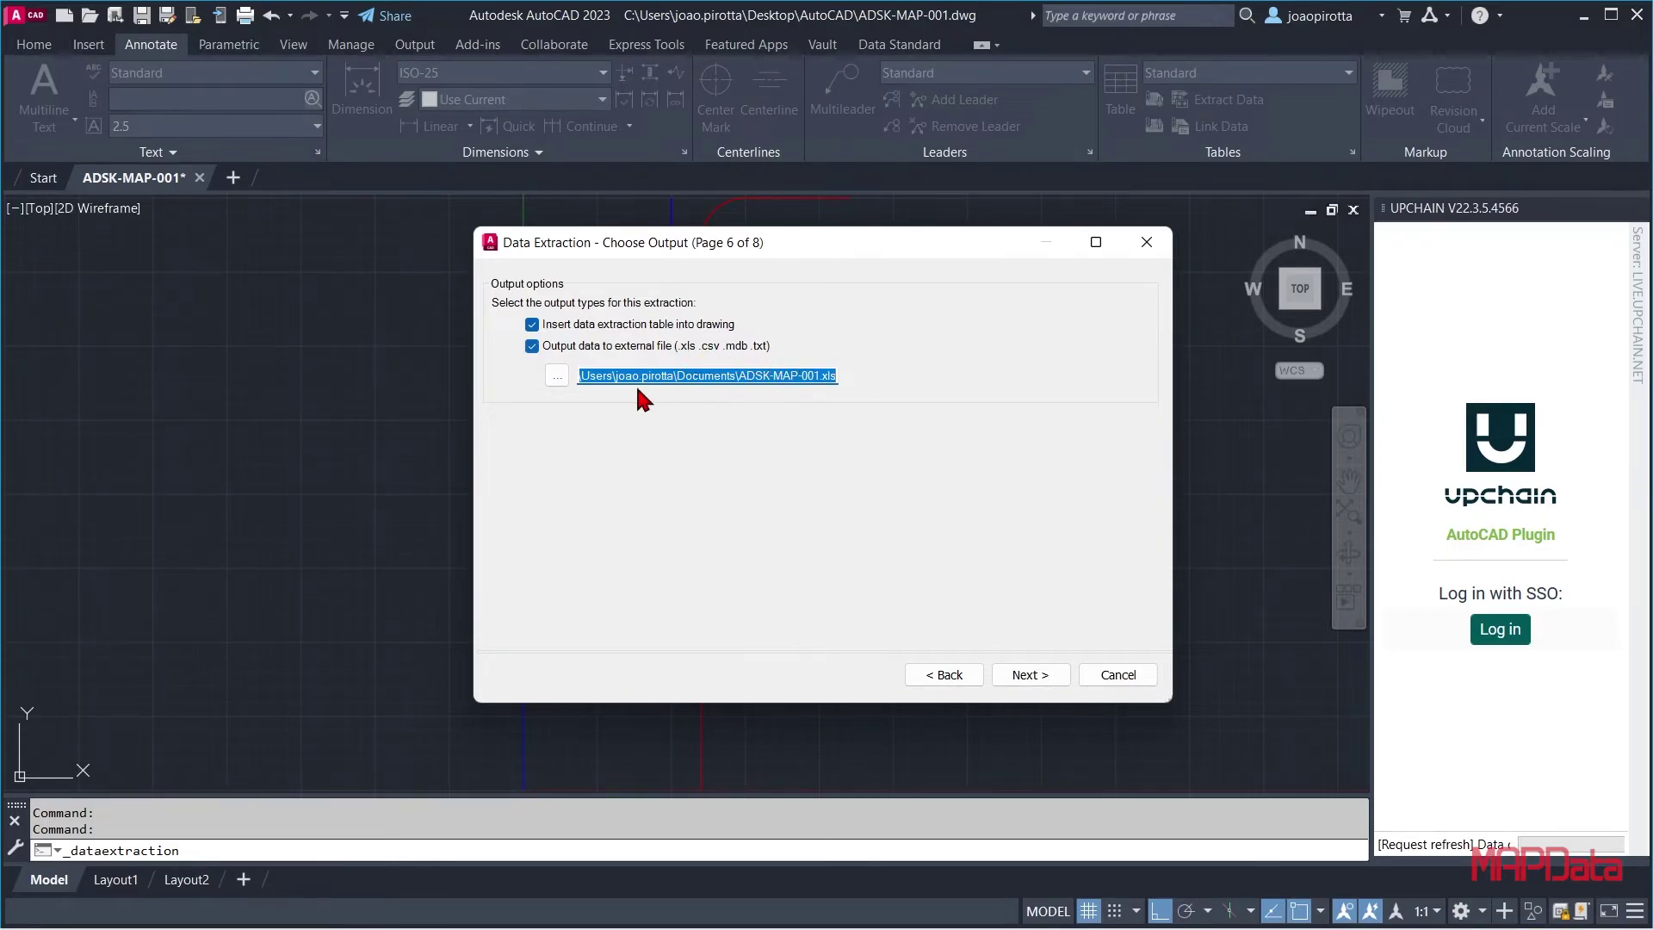
{"action": "left_click", "coordinate": [601, 384]}
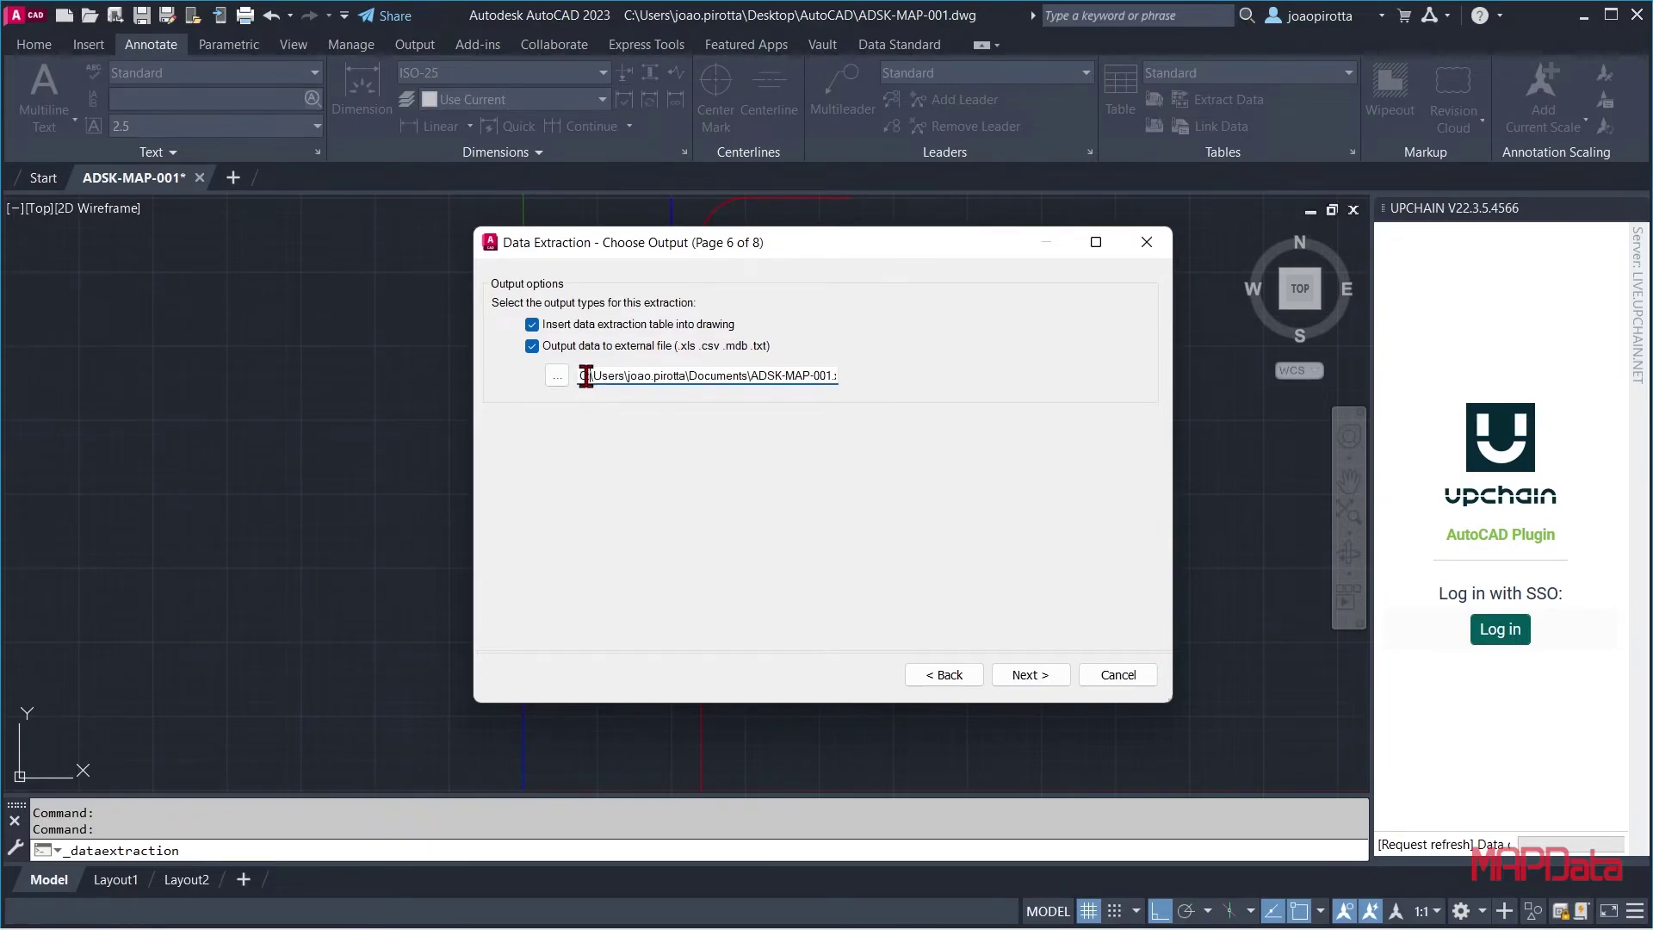
{"action": "left_click_drag", "start_coordinate": [583, 376], "coordinate": [886, 408]}
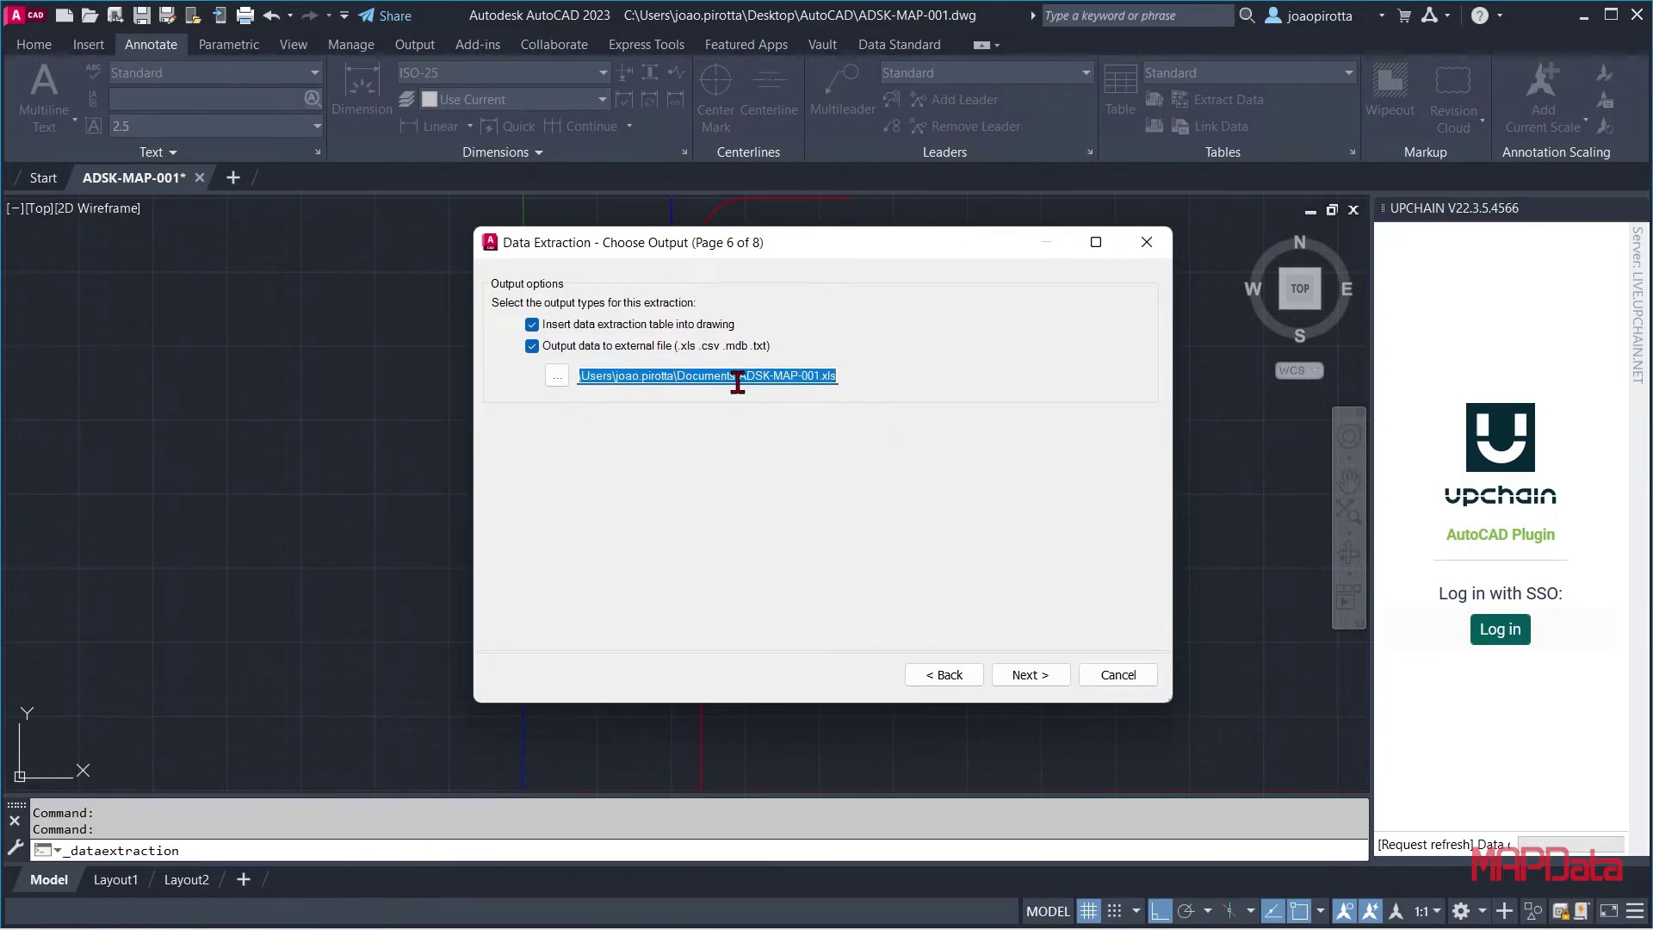
{"action": "left_click", "coordinate": [1030, 678]}
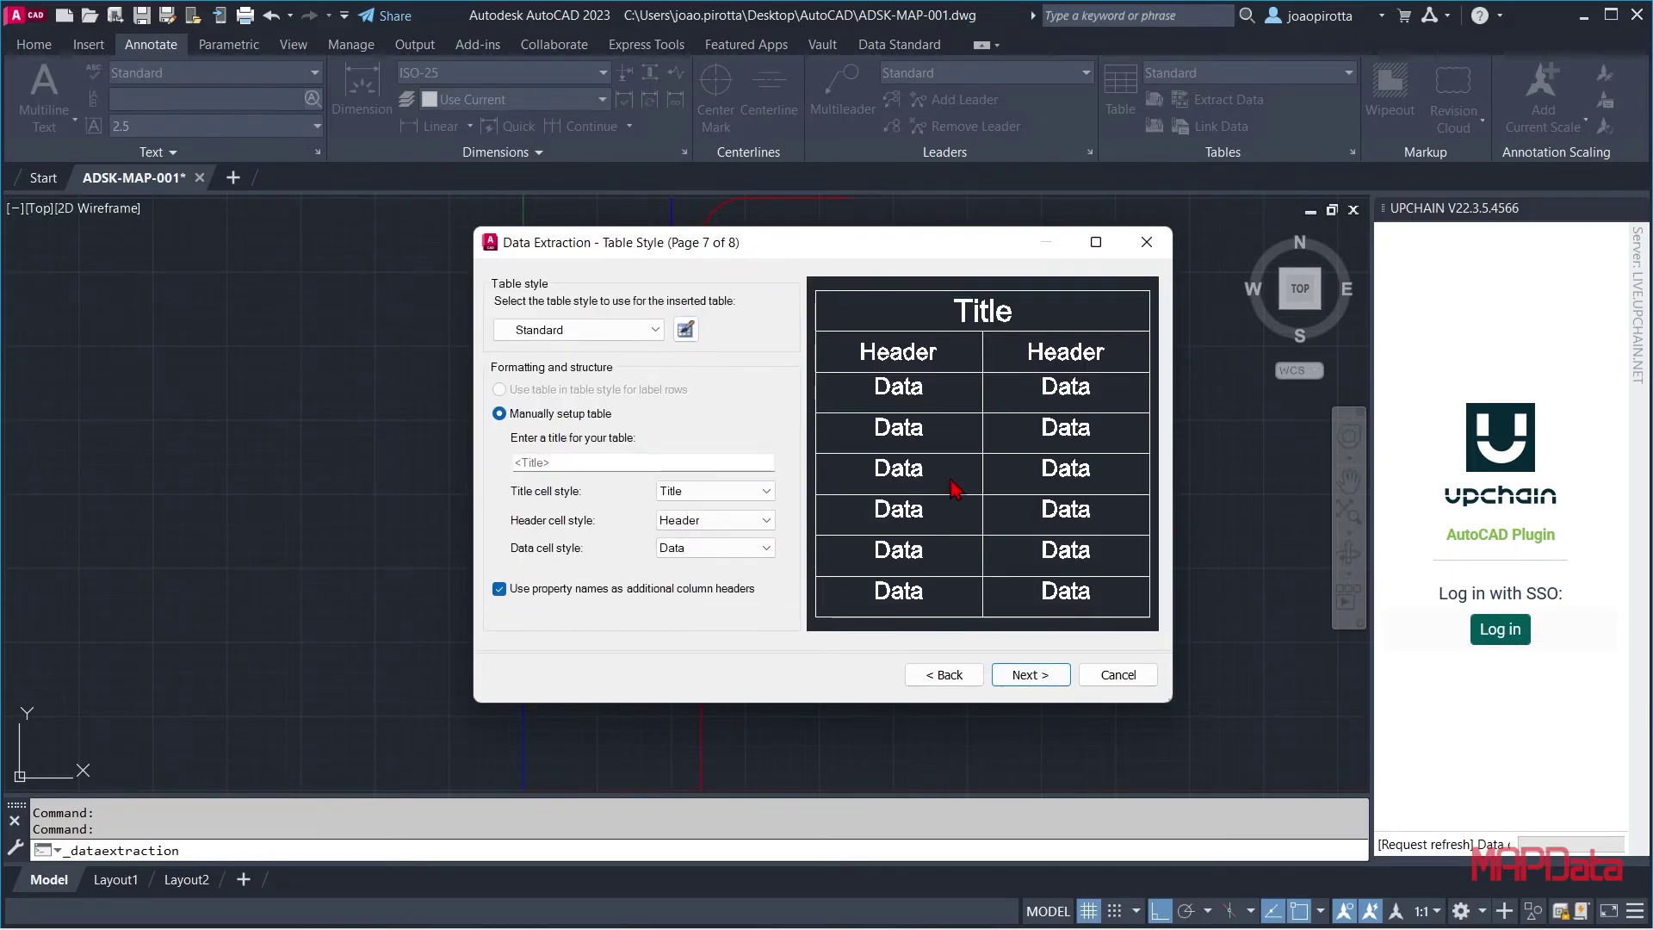
Complete the data extraction wizard, generating the ADSK-MAP-001.xls spreadsheet
{"action": "left_click", "coordinate": [1033, 682]}
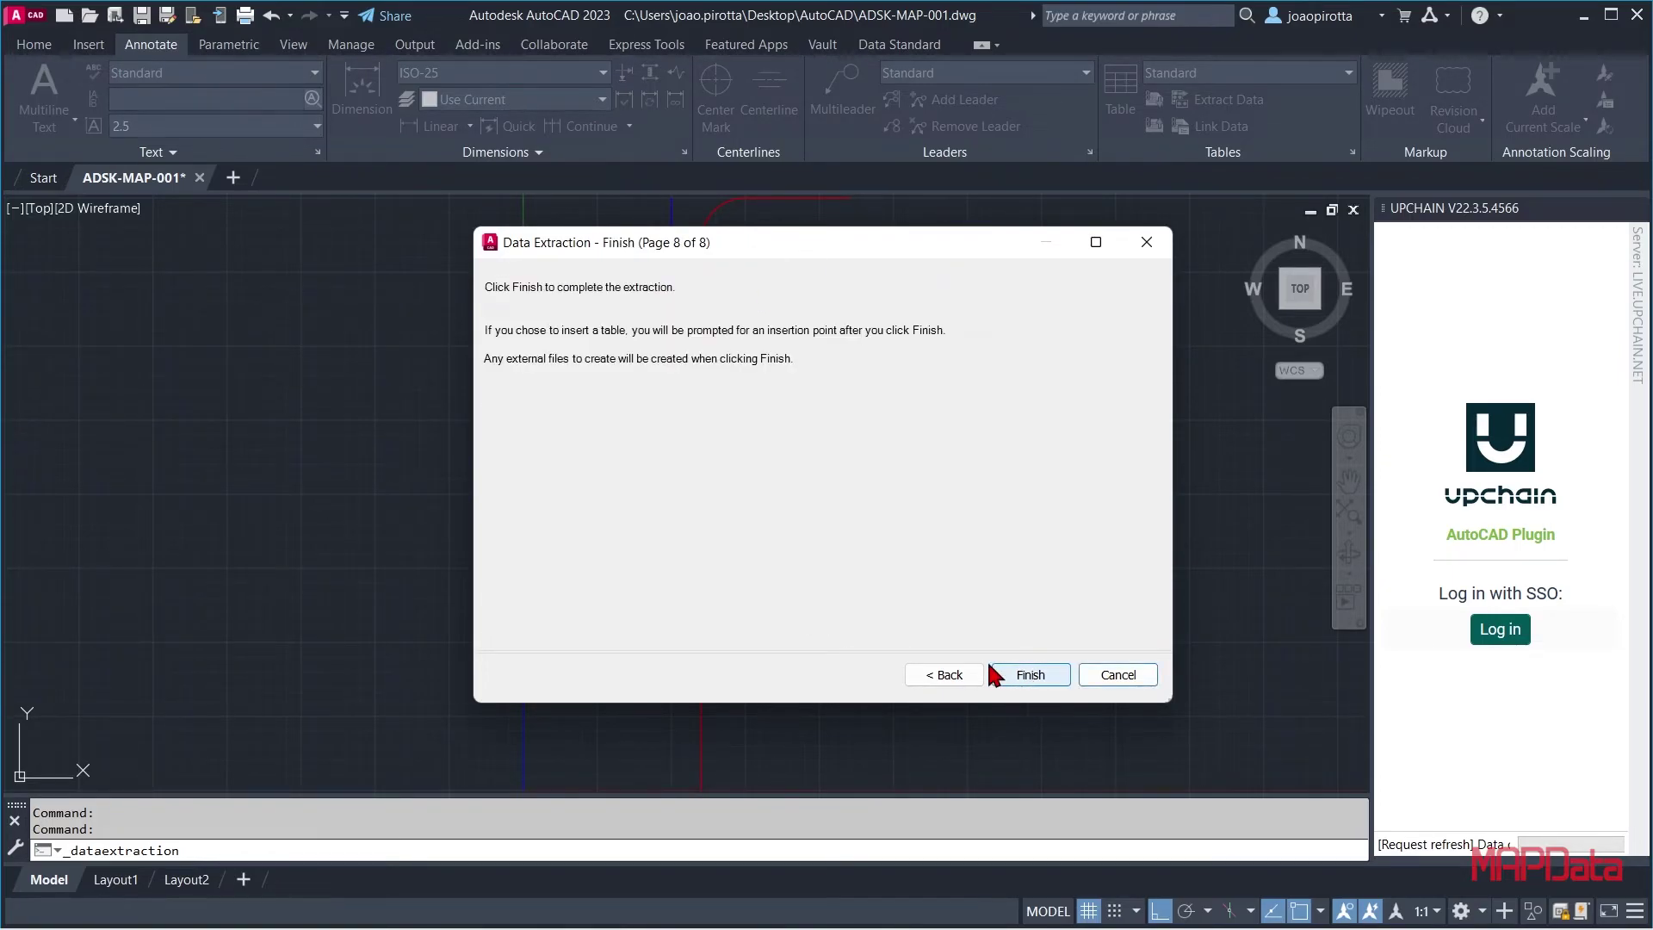
{"action": "left_click", "coordinate": [1033, 676]}
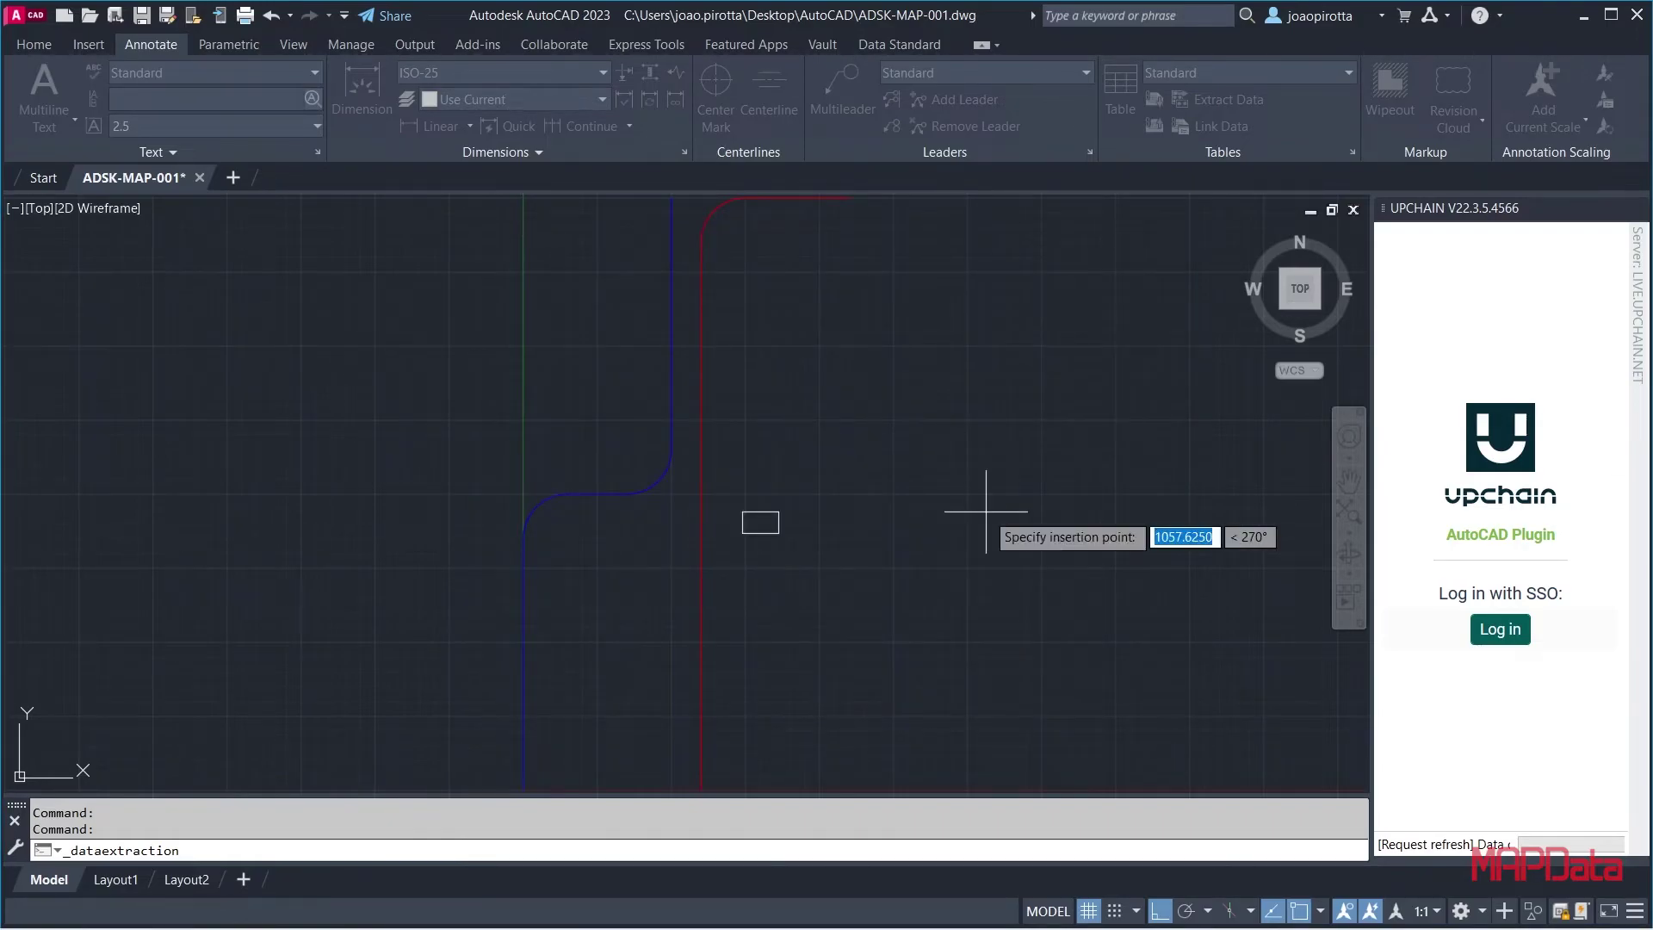
{"action": "scroll", "coordinate": [986, 512], "scroll_direction": "down", "scroll_amount": 2}
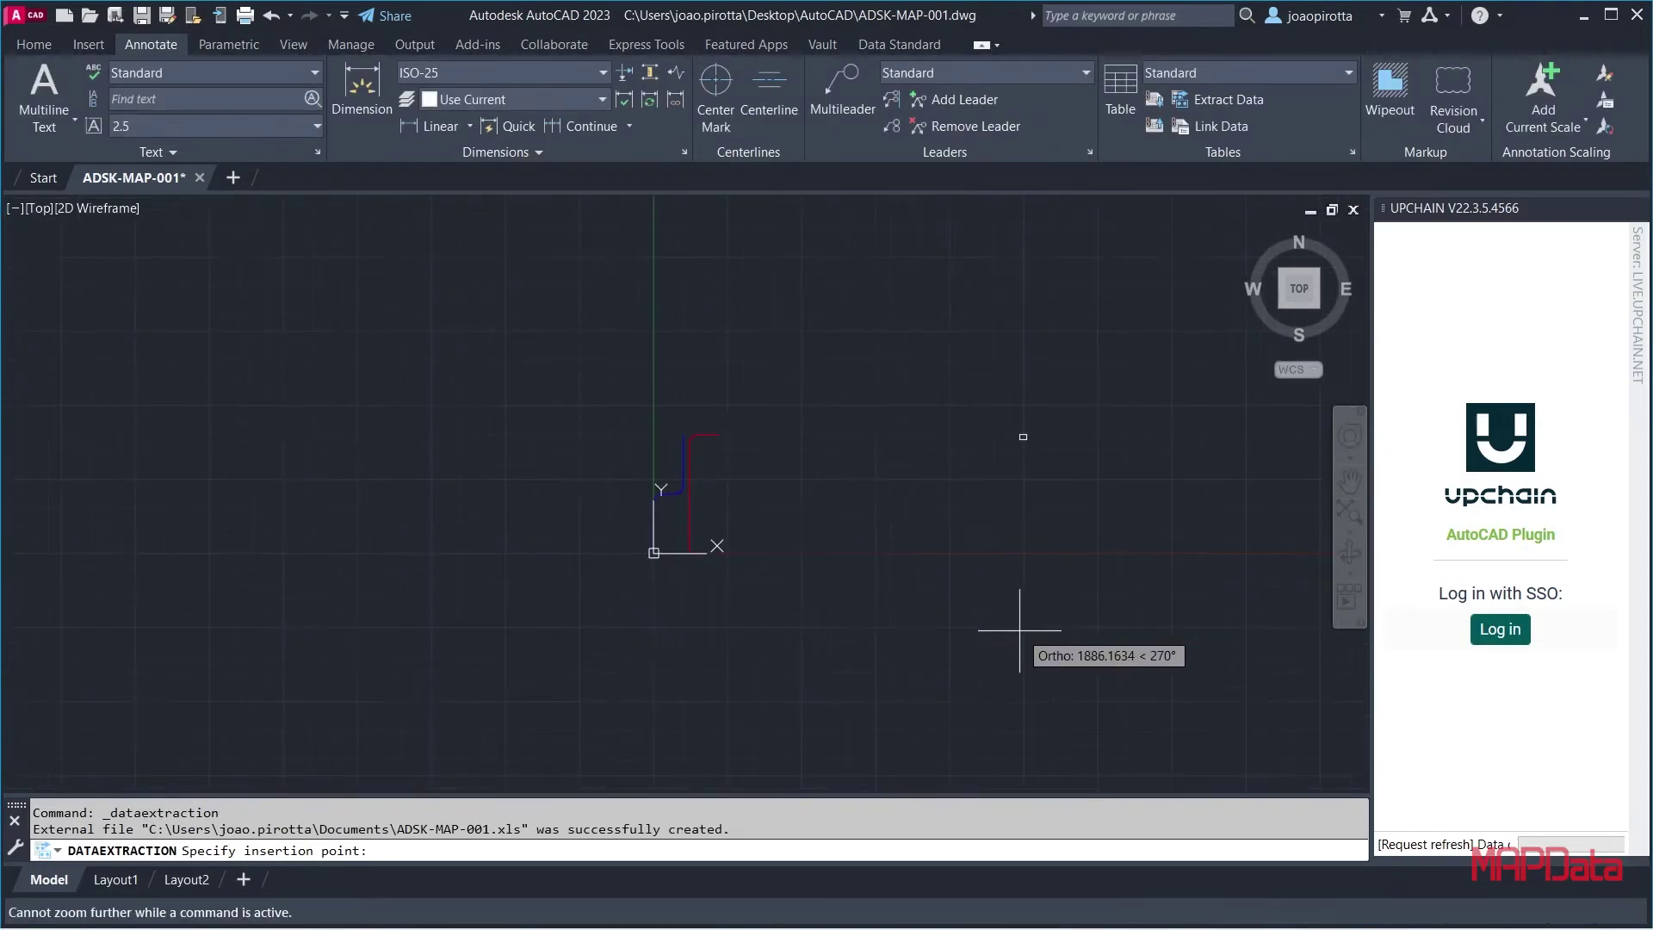
{"action": "scroll", "coordinate": [996, 653], "scroll_direction": "down", "scroll_amount": 2}
{"action": "scroll", "coordinate": [602, 545], "scroll_direction": "up", "scroll_amount": 3}
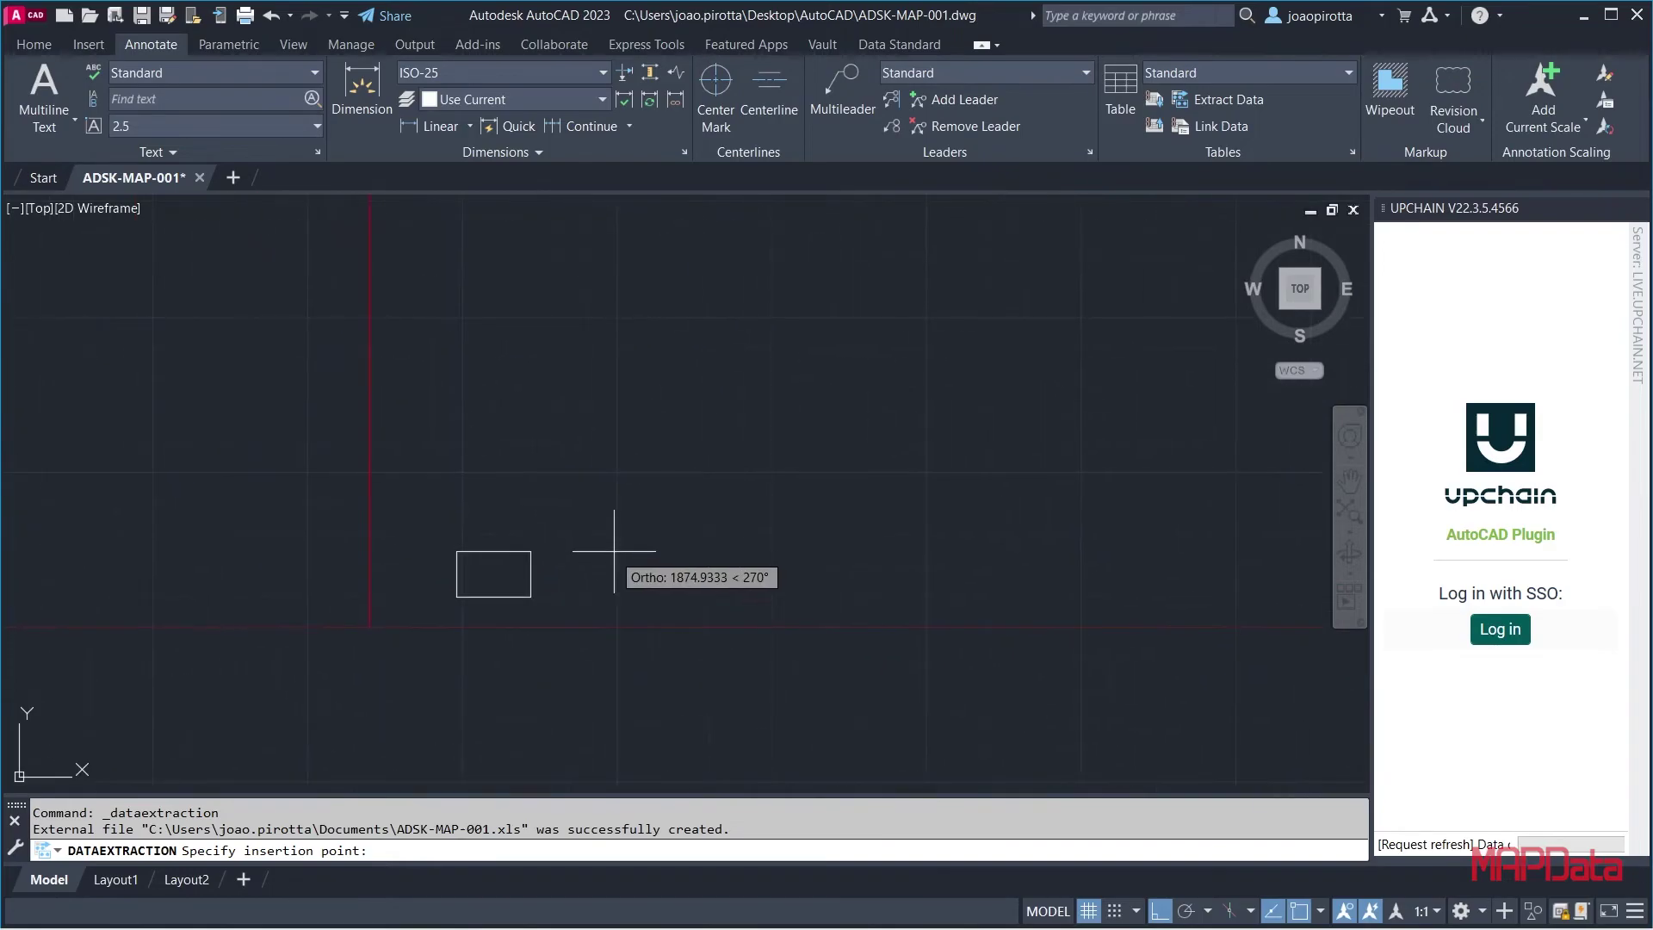
Place the Count/Name/Layer/Length table in the drawing and pan to centre it
{"action": "left_click", "coordinate": [548, 561]}
{"action": "scroll", "coordinate": [526, 586], "scroll_direction": "up", "scroll_amount": 5}
{"action": "scroll", "coordinate": [516, 577], "scroll_direction": "up", "scroll_amount": 2}
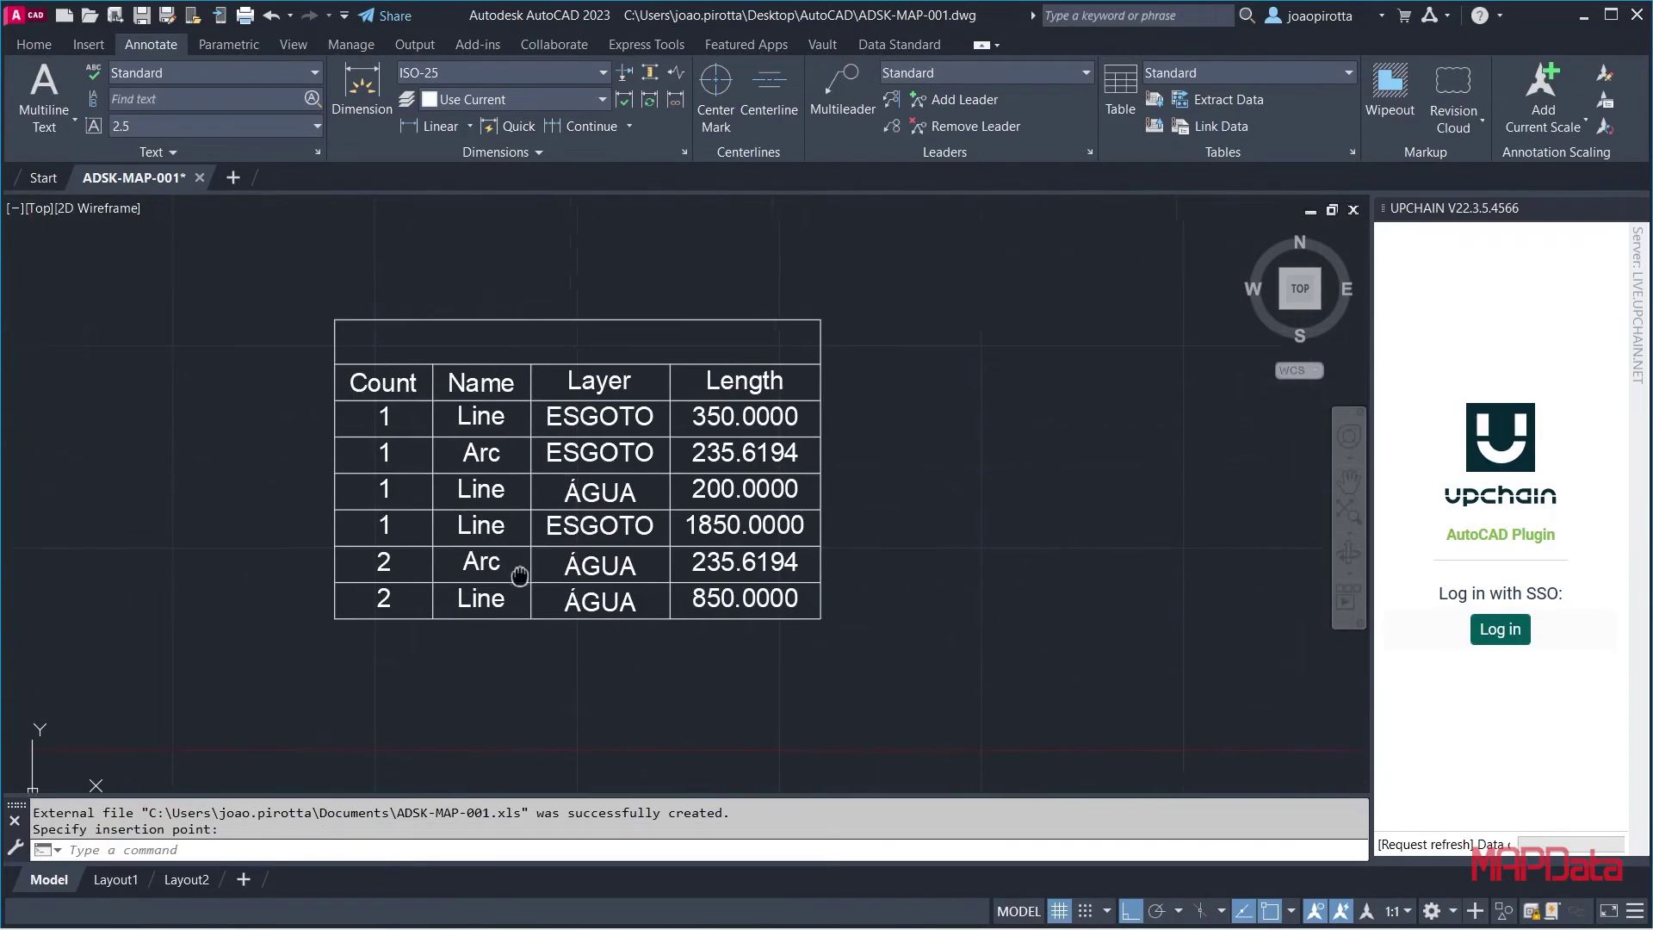
{"action": "mouse_move", "coordinate": [520, 568]}
{"action": "middle_mouse_down"}
{"action": "mouse_move", "coordinate": [741, 629]}
{"action": "mouse_move", "coordinate": [820, 629]}
{"action": "middle_mouse_up"}
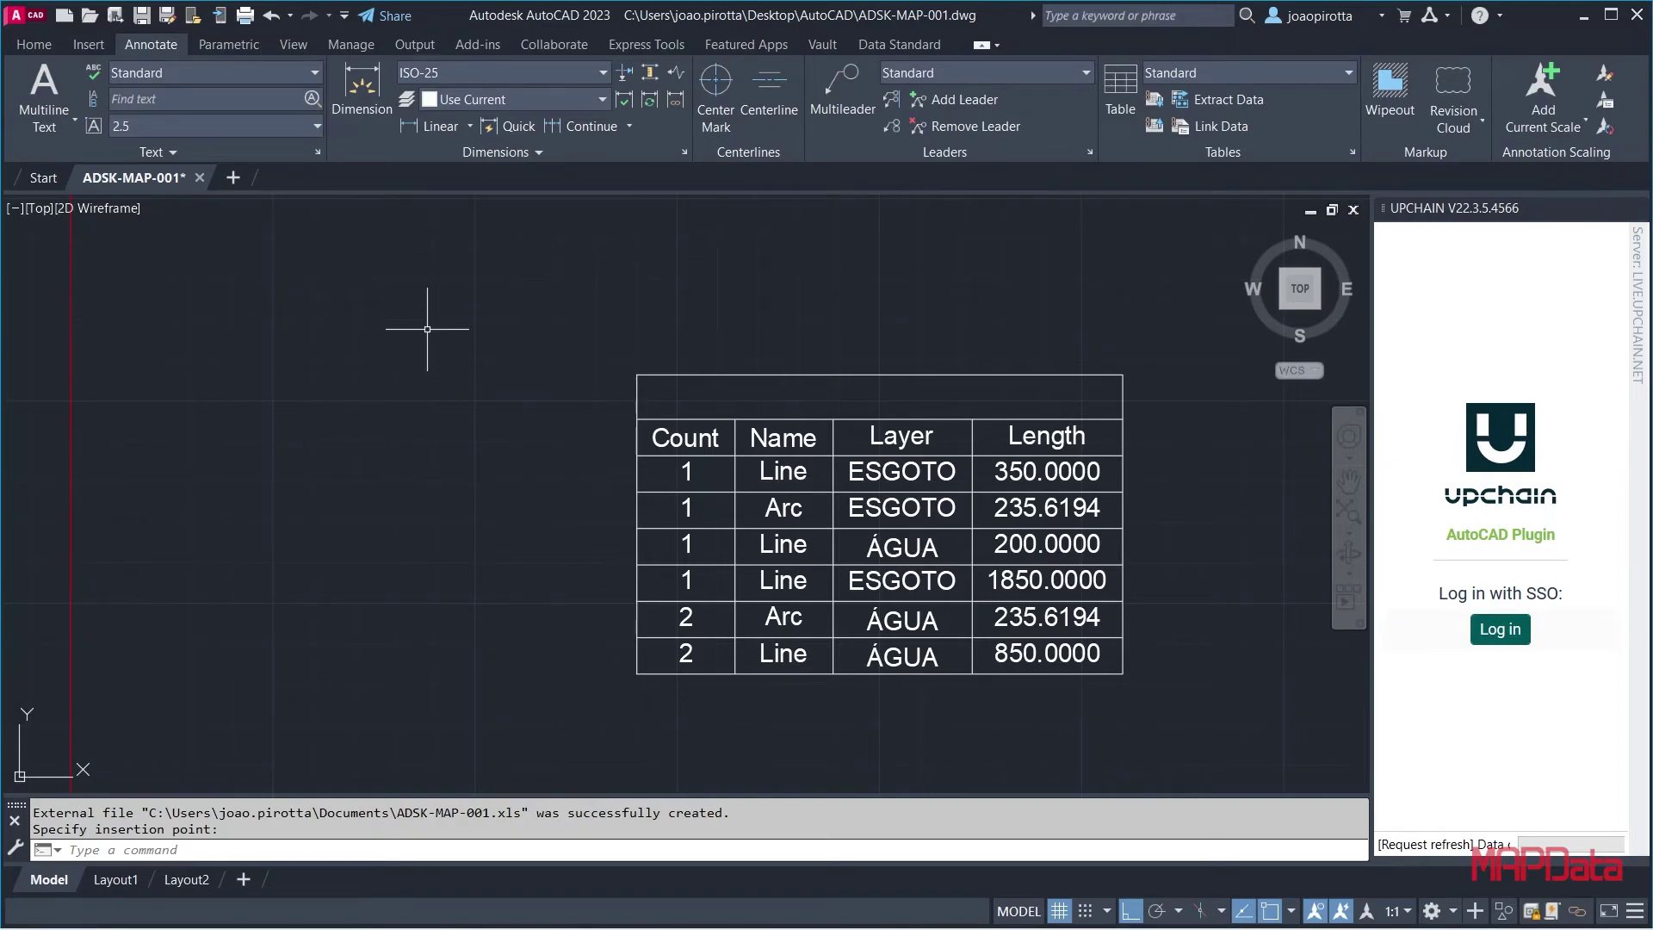
Open ADSK-MAP-001.xls in Excel, review columns A–D, then close the workbook
{"action": "key", "text": "super+r"}
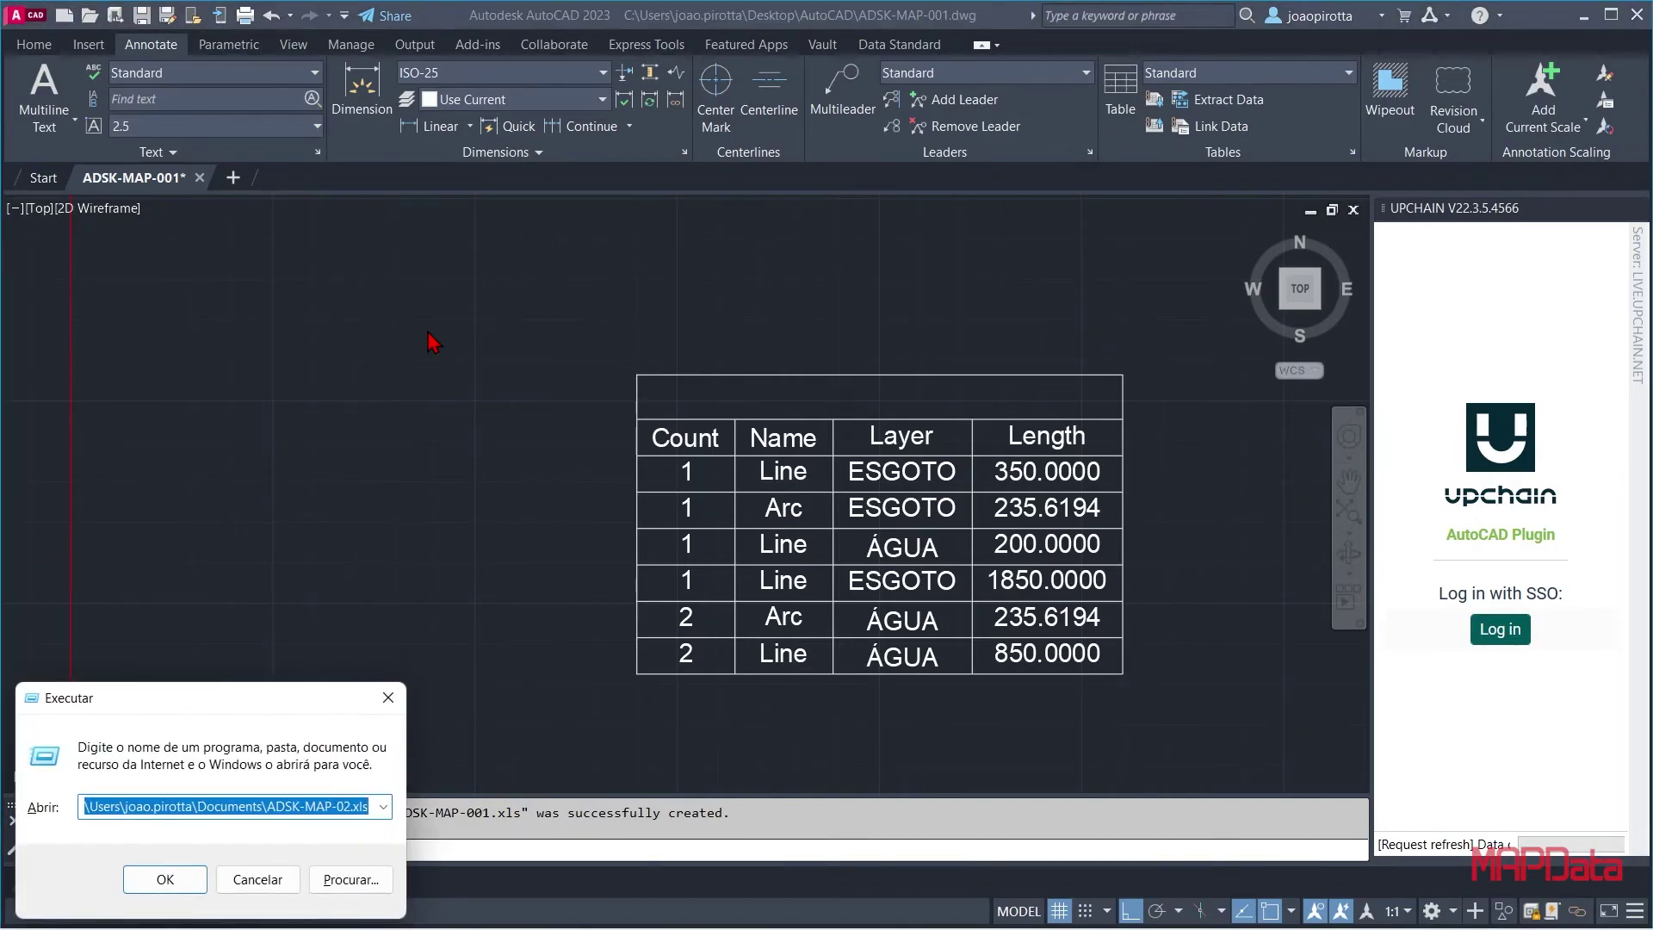
{"action": "key", "text": "Escape"}
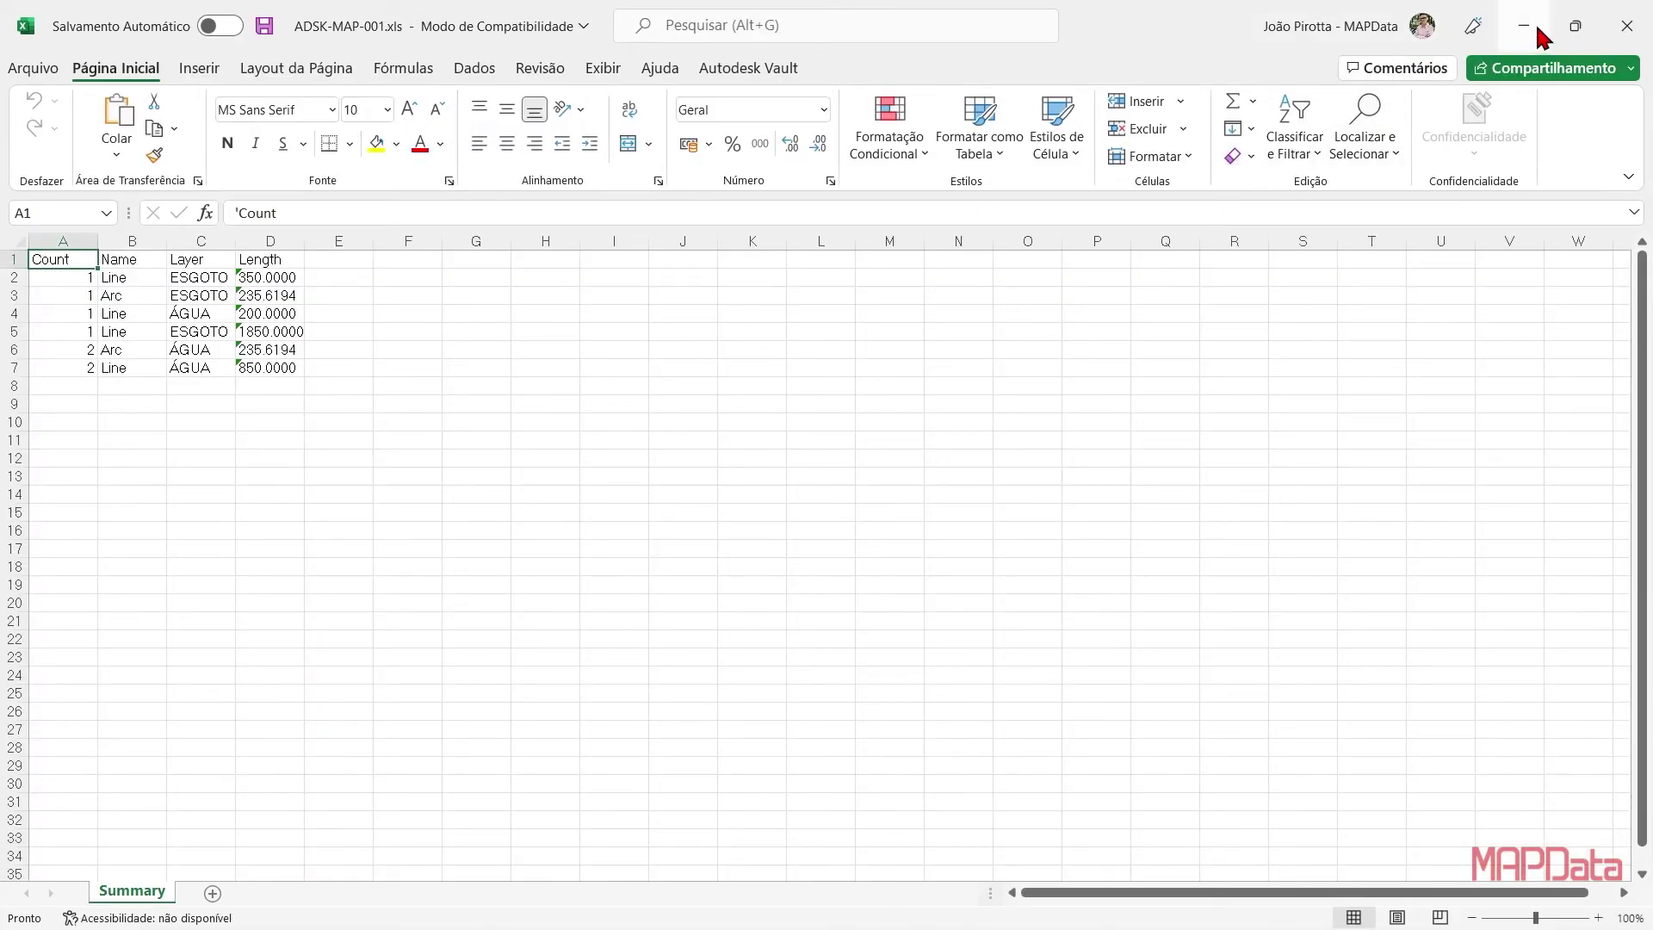
{"action": "left_click", "coordinate": [1560, 28]}
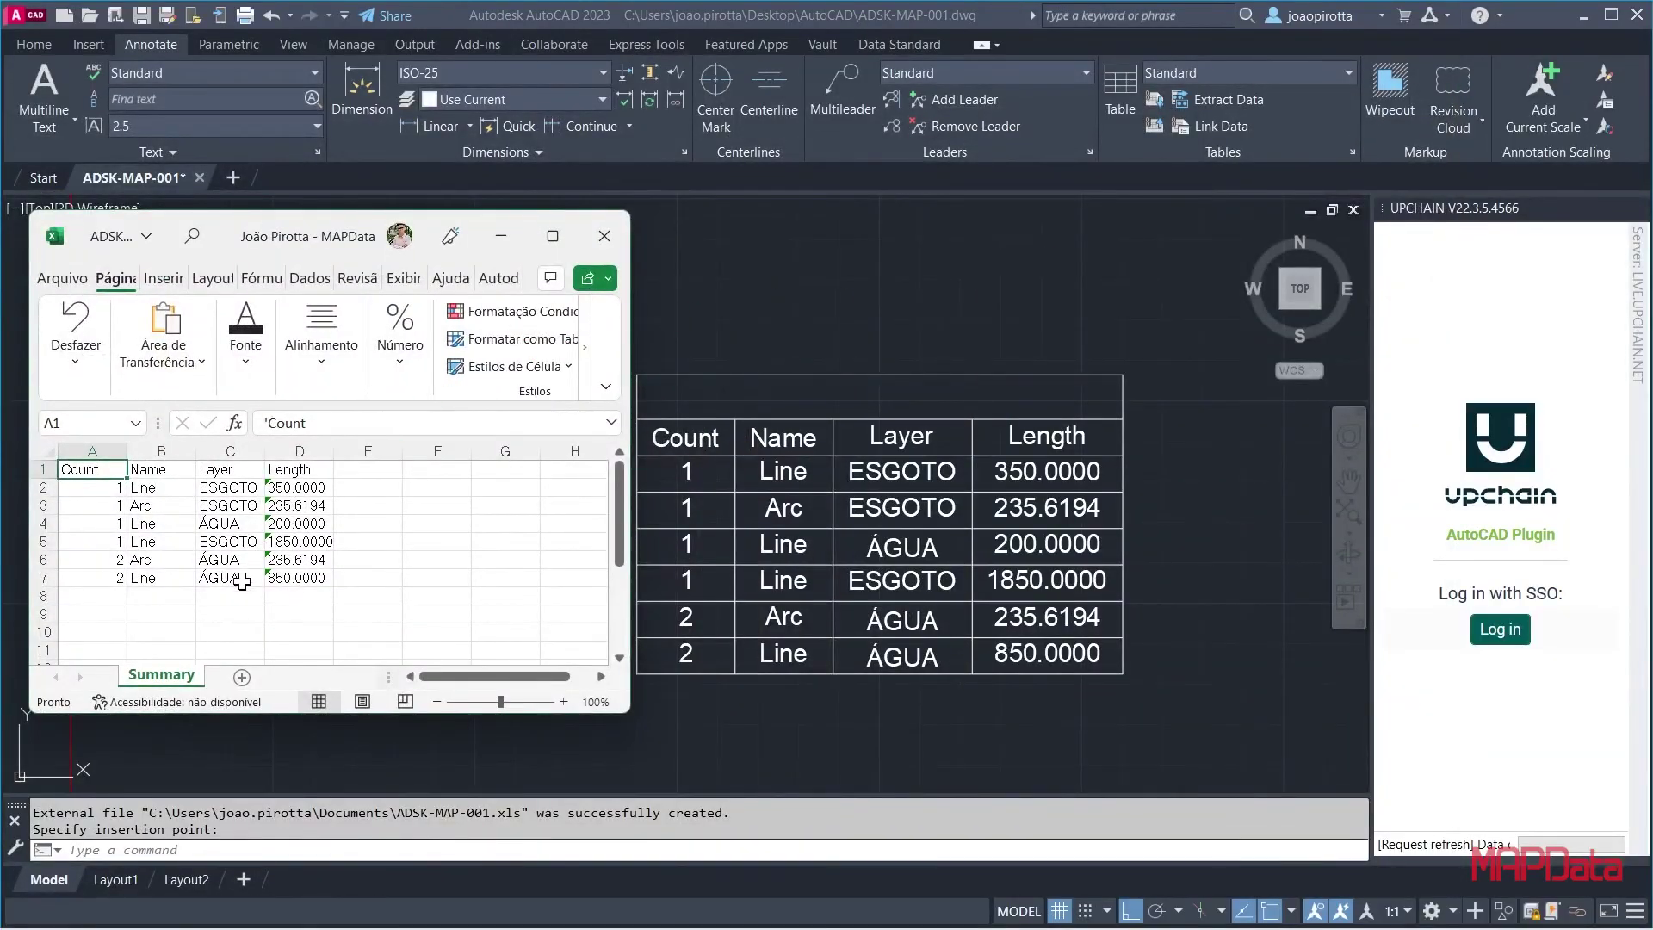
{"action": "scroll", "coordinate": [248, 580], "scroll_direction": "up", "scroll_amount": 1, "text": "ctrl"}
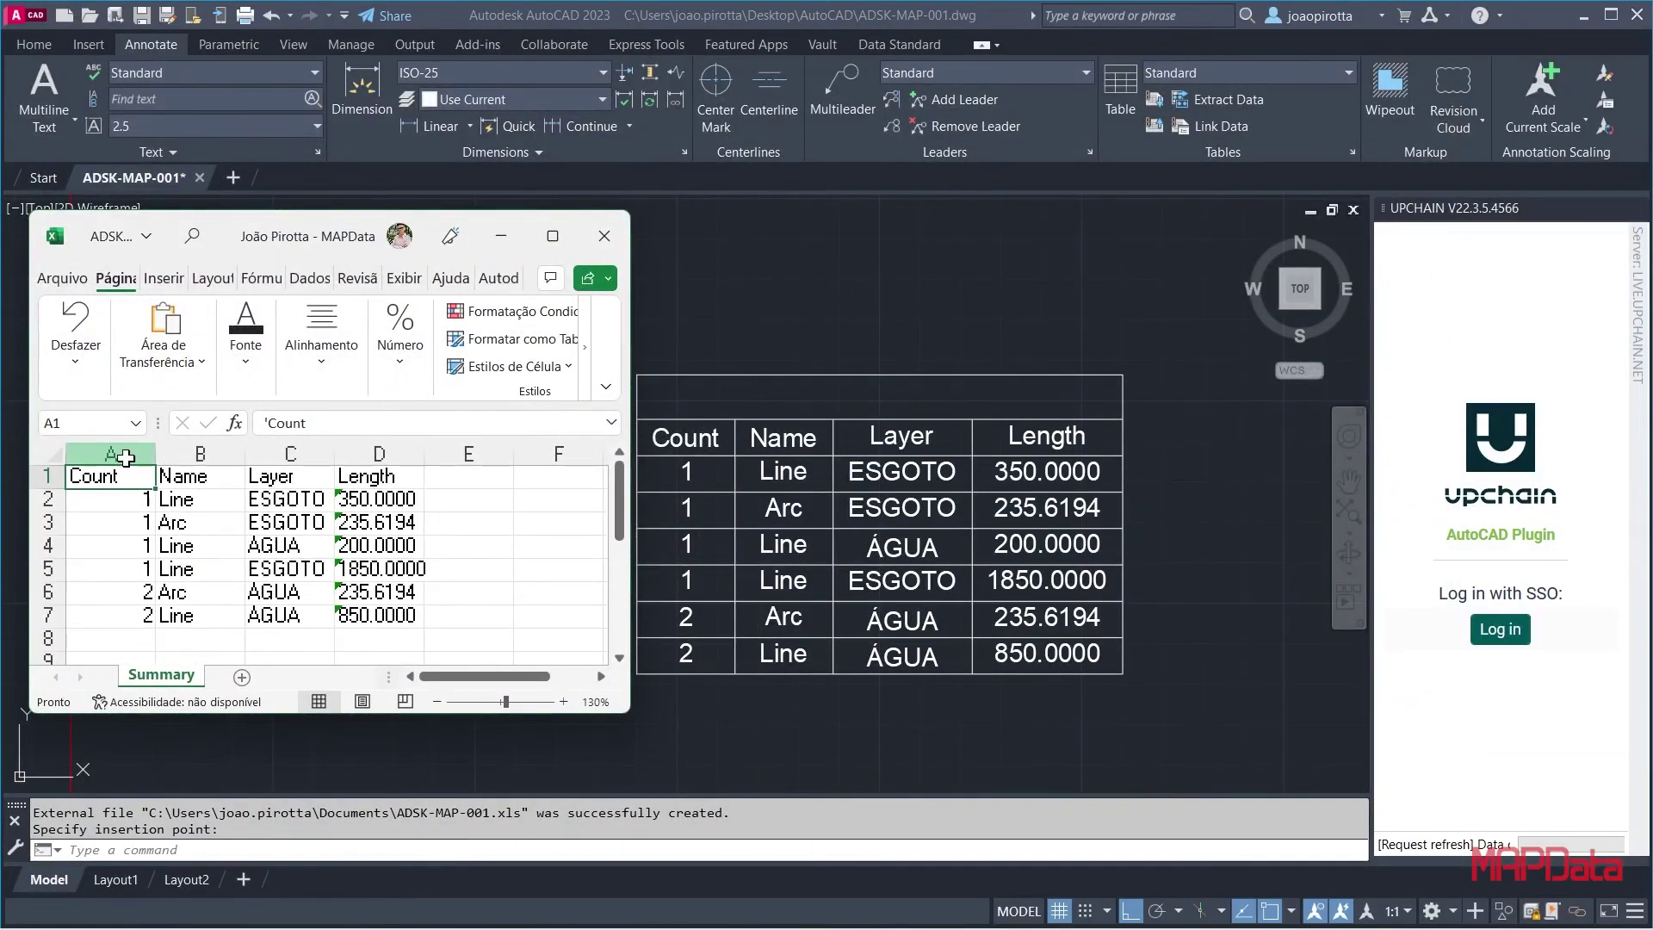
{"action": "mouse_move", "coordinate": [129, 454]}
{"action": "left_mouse_down"}
{"action": "mouse_move", "coordinate": [288, 461]}
{"action": "mouse_move", "coordinate": [386, 440]}
{"action": "left_mouse_up"}
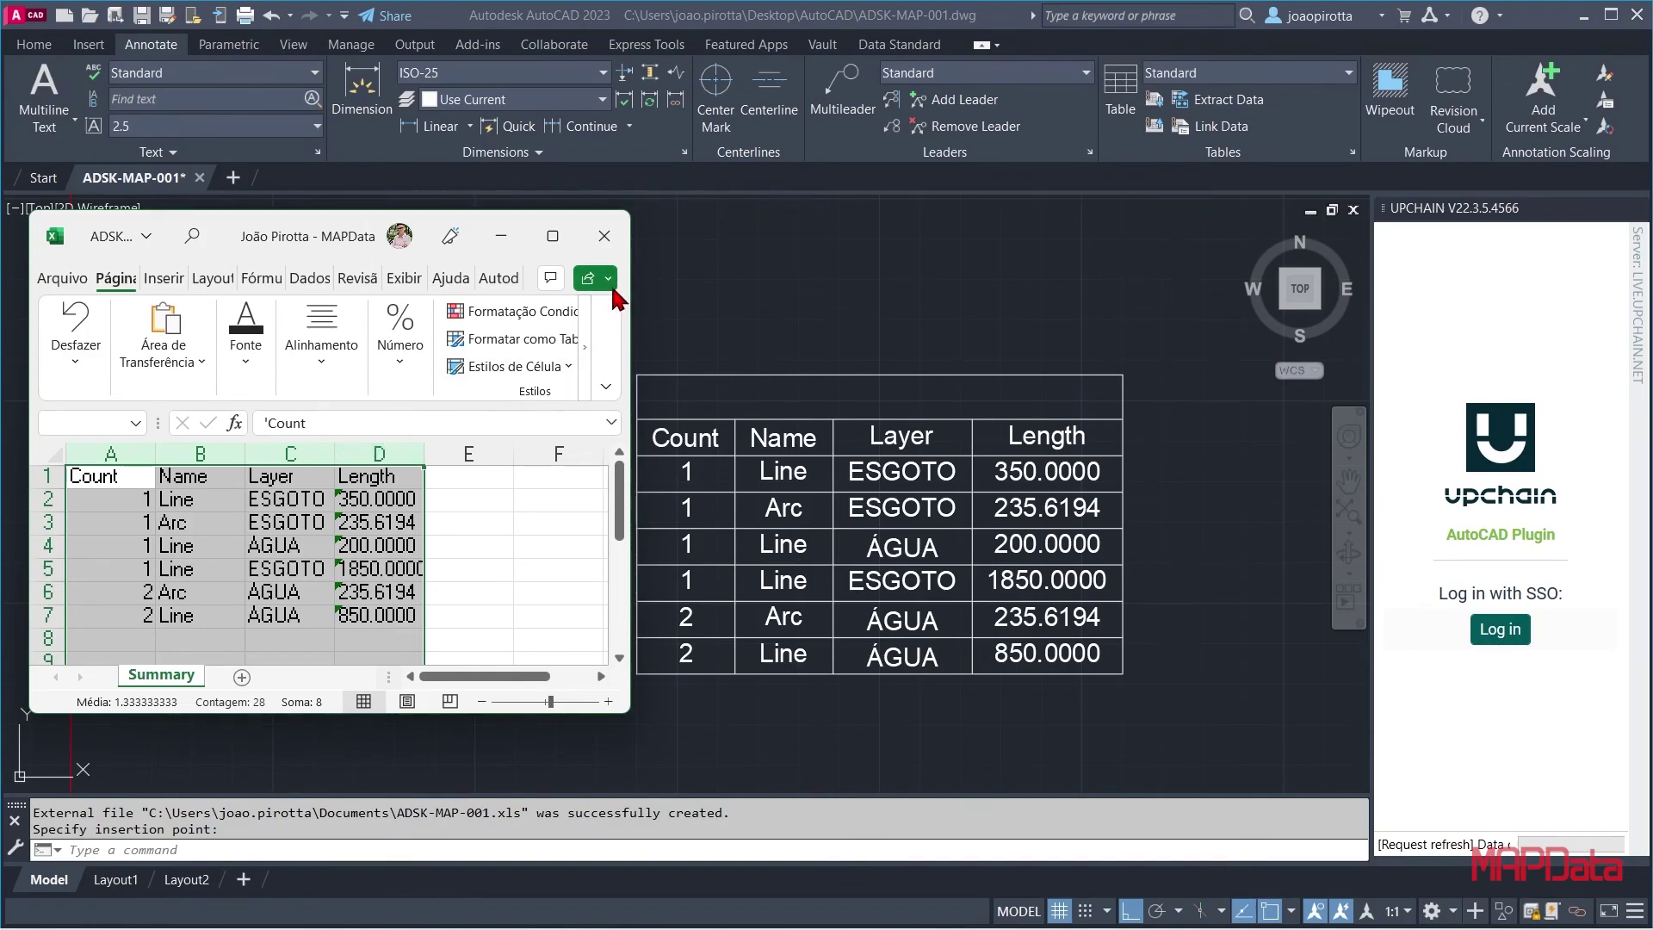
{"action": "left_click", "coordinate": [604, 236]}
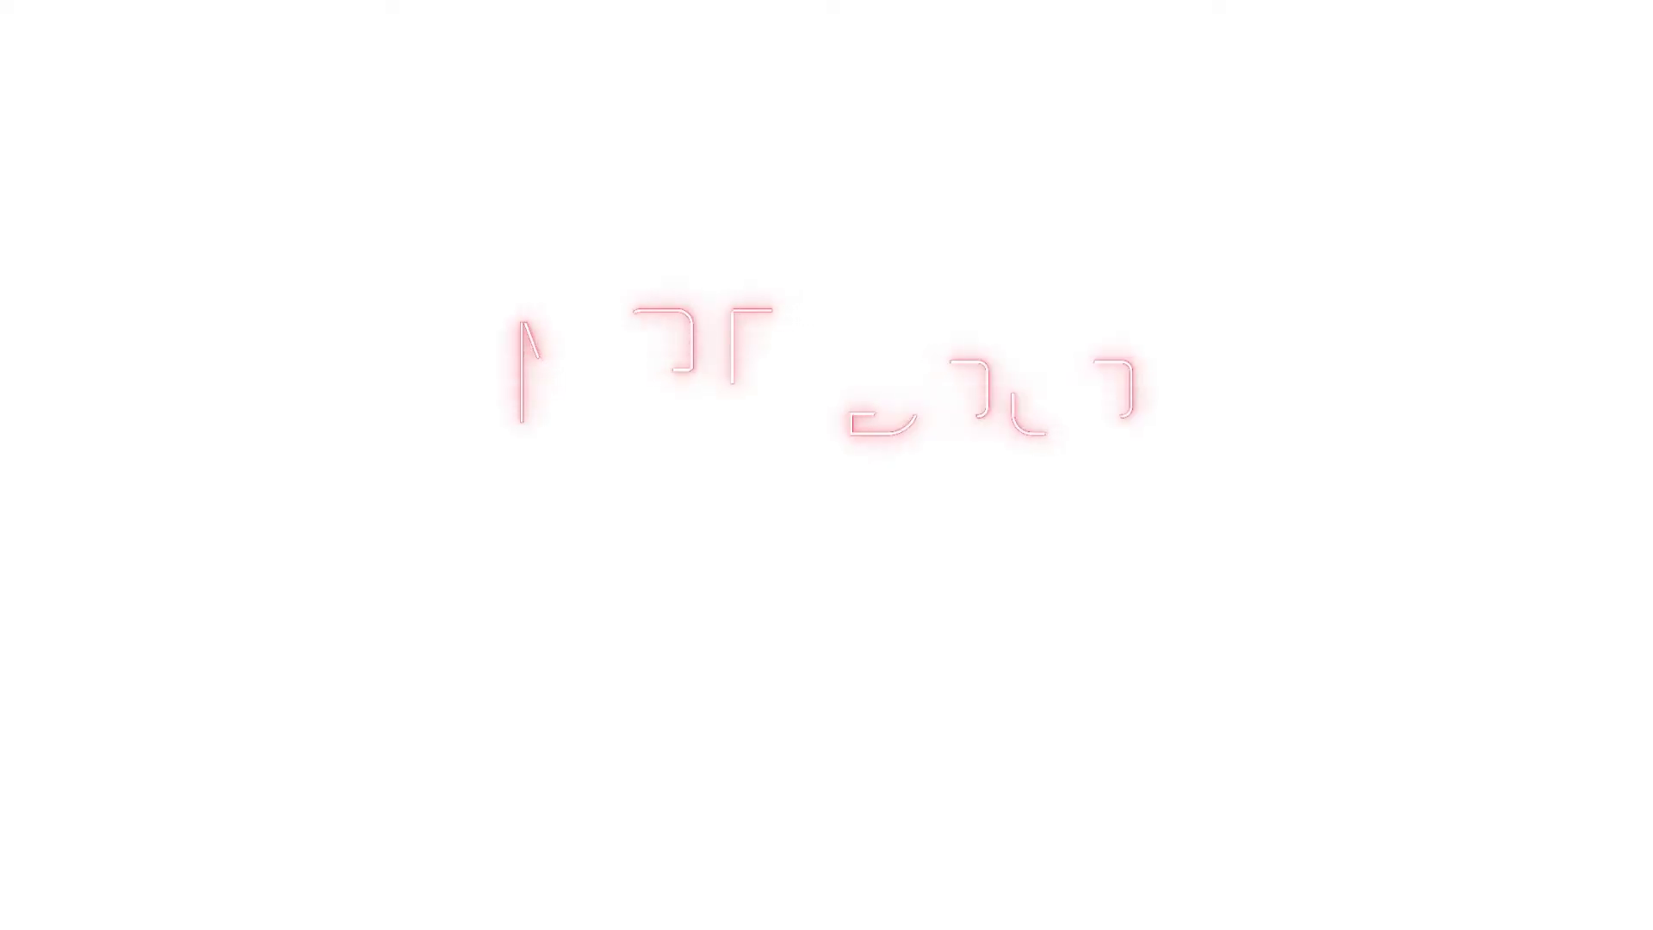